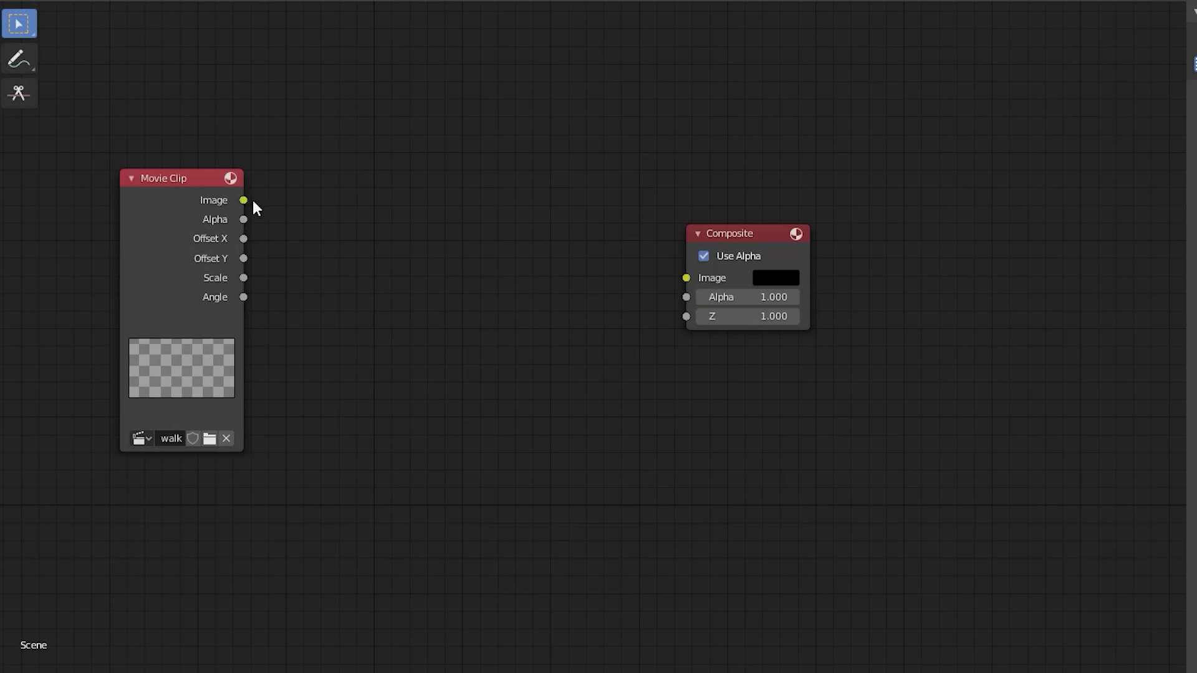
Step: Insert a Keying node on the clip-to-composite link and sample the green backdrop as key colour
key("shift+a")
mouse_move(347, 417)
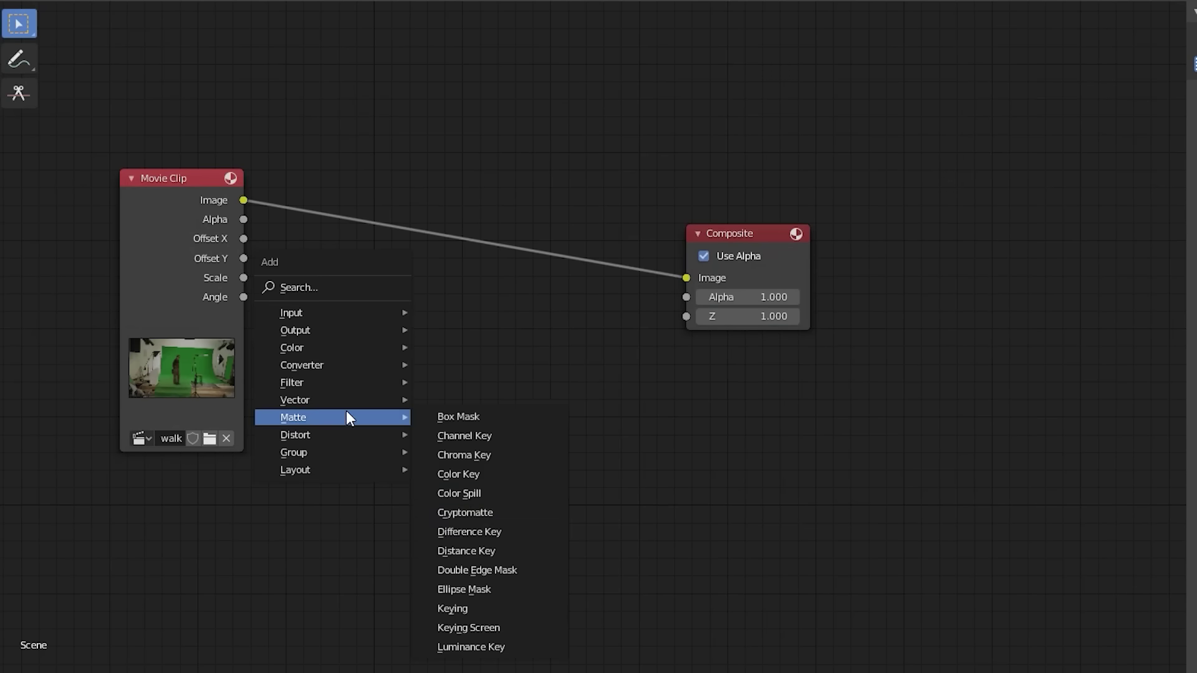
left_click(420, 130)
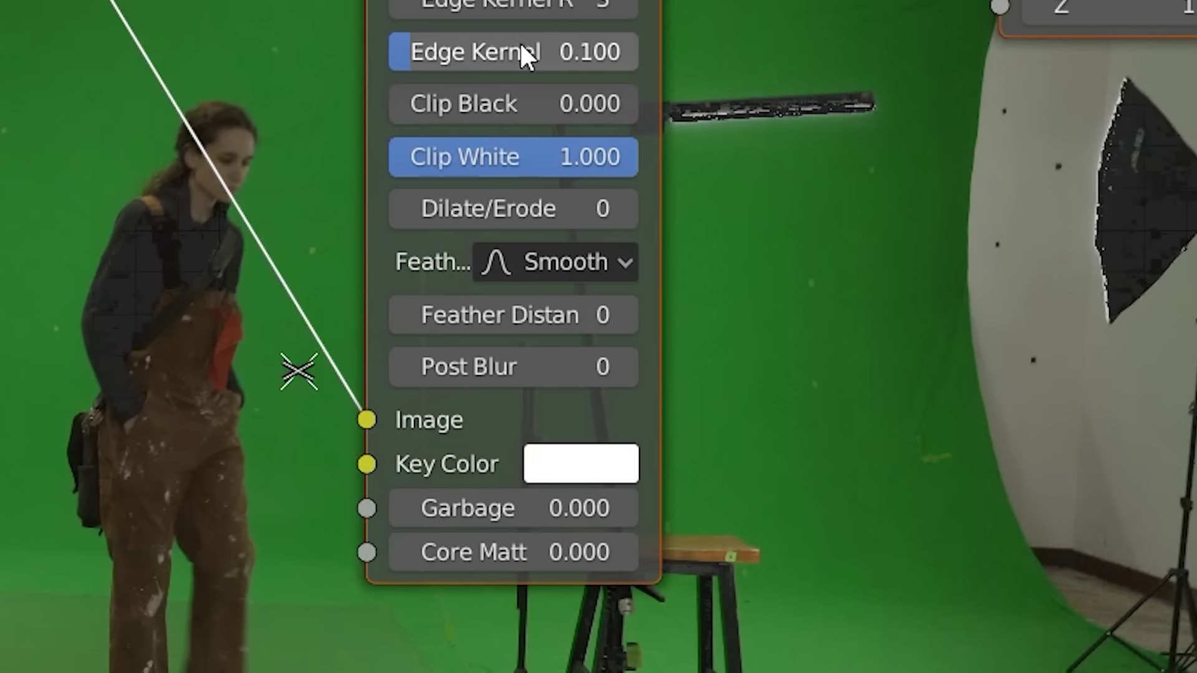
left_click(577, 466)
left_click(880, 277)
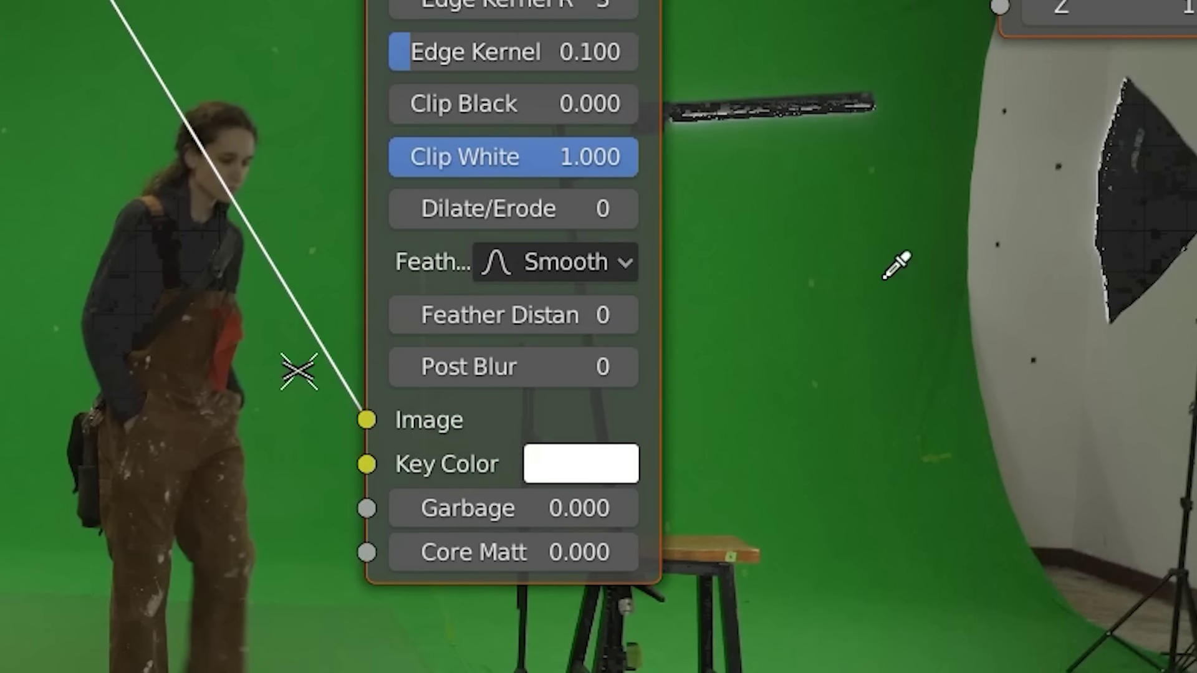
left_click(926, 349)
Step: Add an Alpha Convert node wired between the Keying node and Composite
key("shift+a")
mouse_move(420, 316)
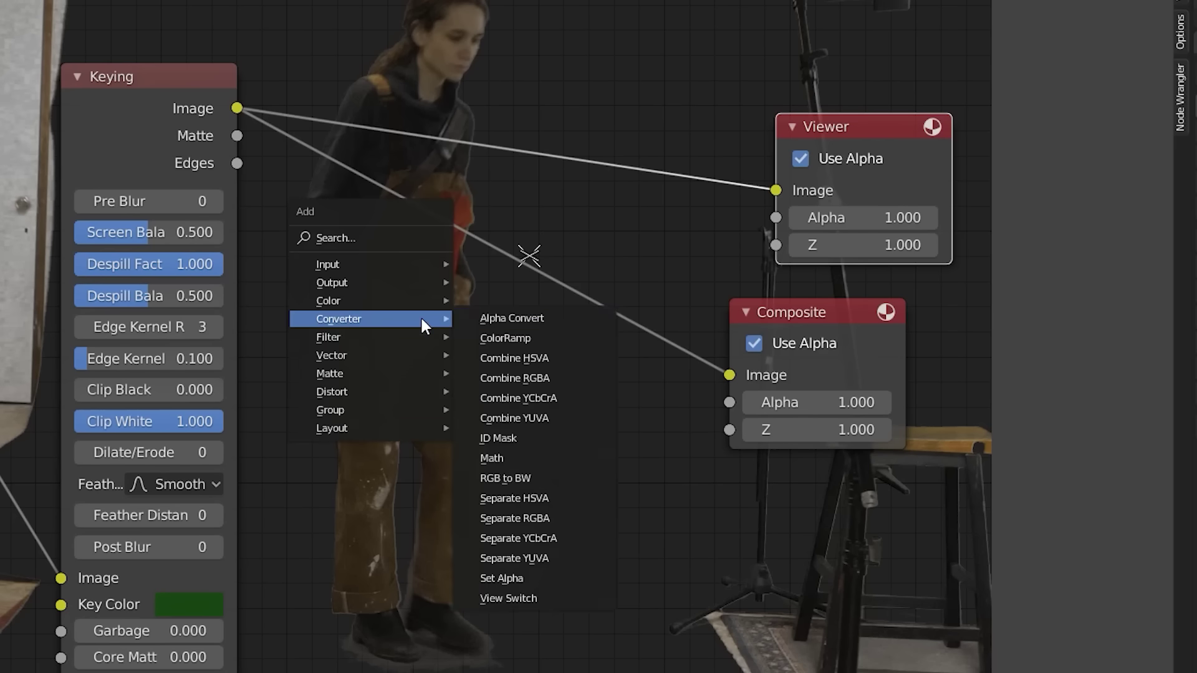
left_click(475, 316)
left_click(530, 256)
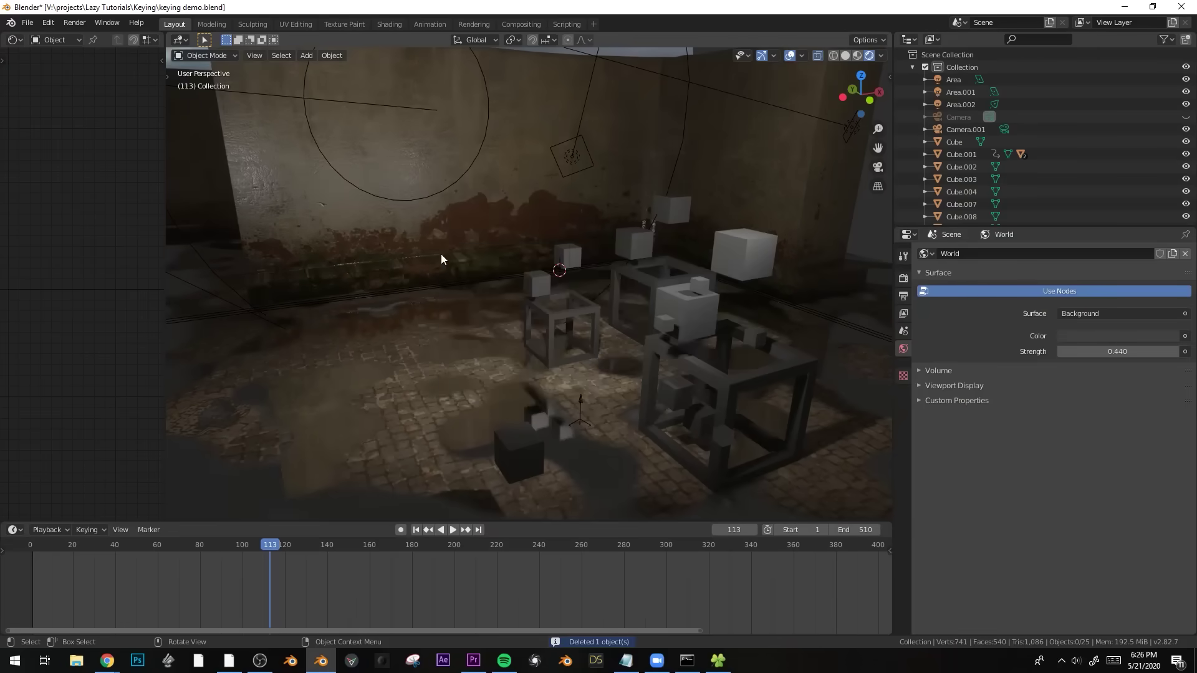
Step: Import hop alphastraight.mov as an image plane with an Emit material
key("F3")
type("images as")
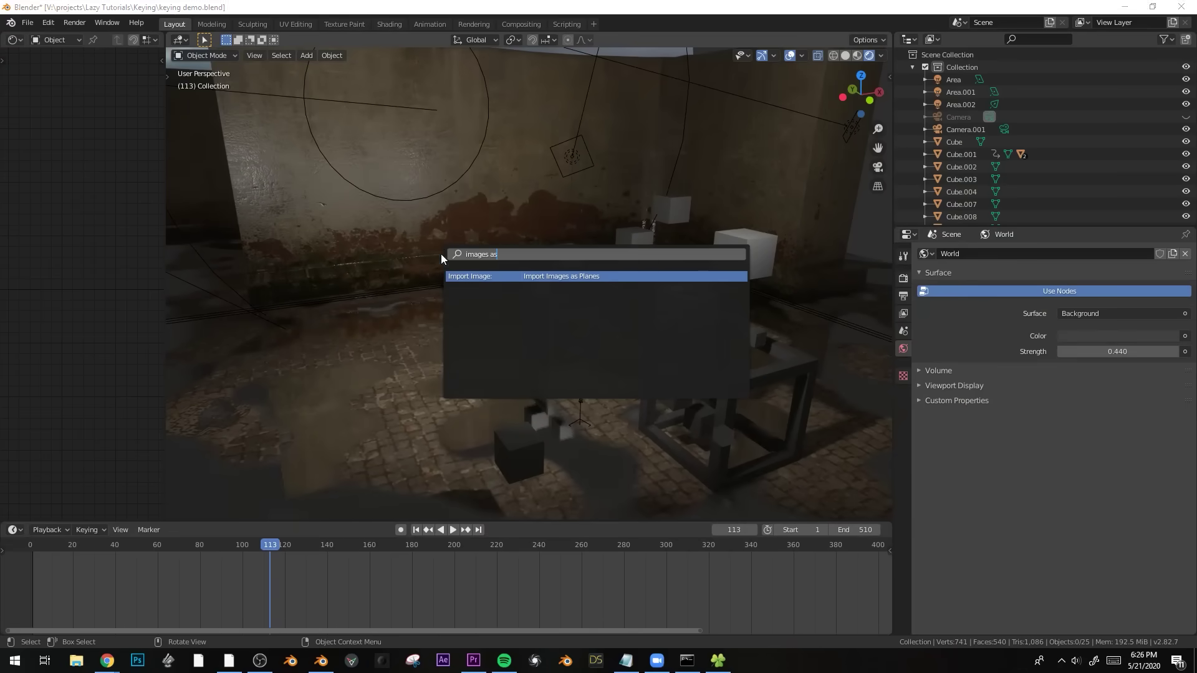
key("Return")
left_click(1158, 201)
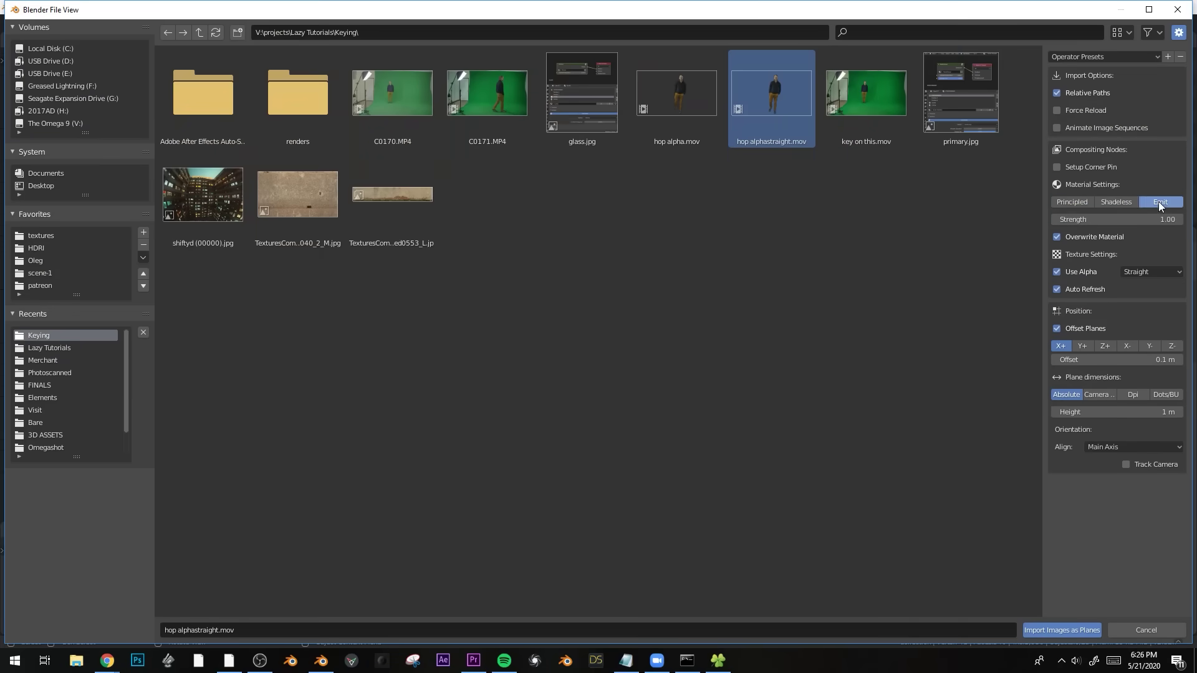
left_click(1079, 630)
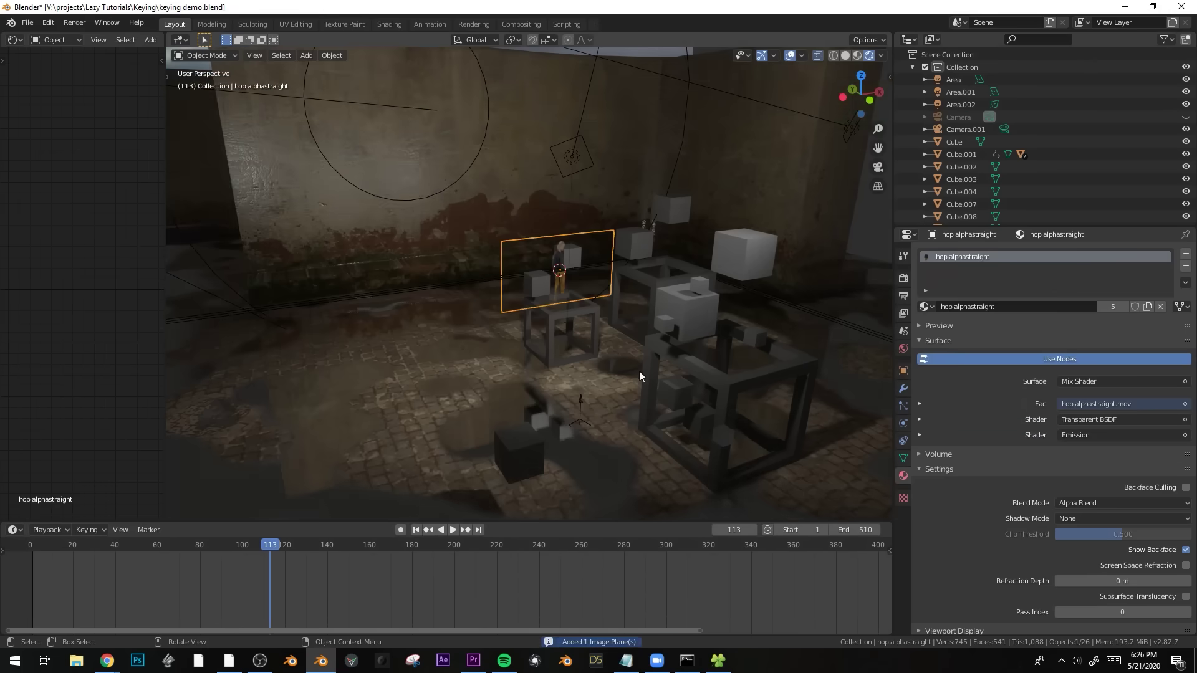
key("Return")
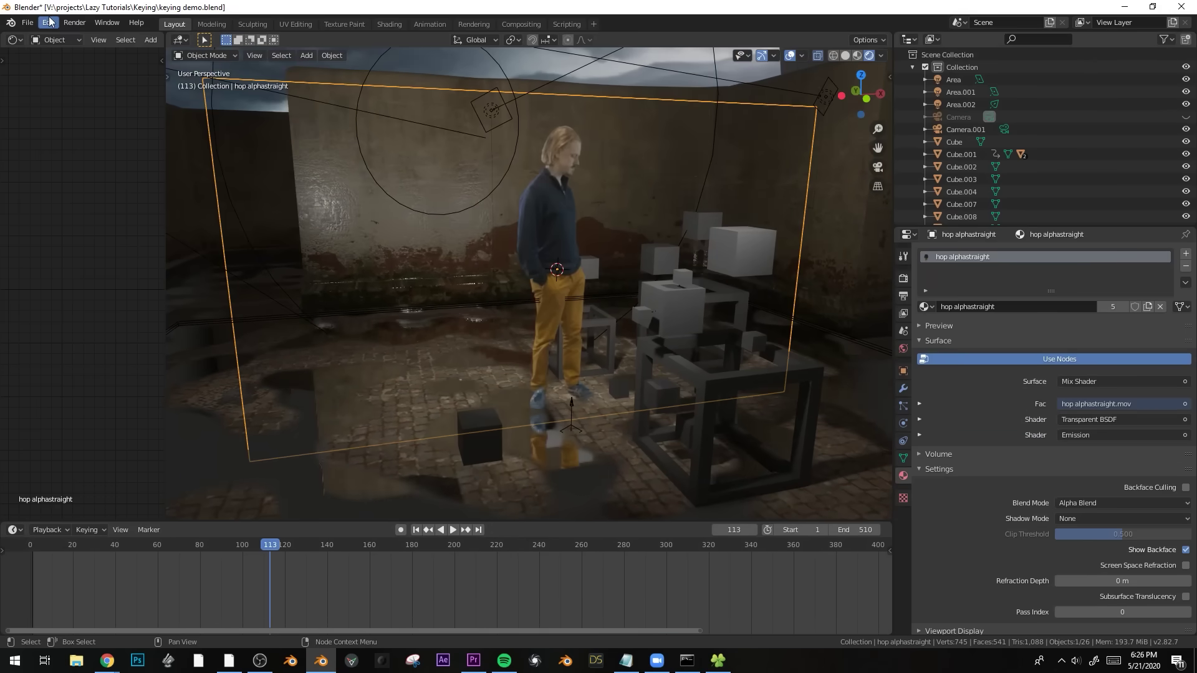
Step: Check the Import Images as Planes add-on in Preferences by searching add-ons for 'im'
left_click(77, 201)
left_click(56, 134)
left_click(349, 45)
type("images")
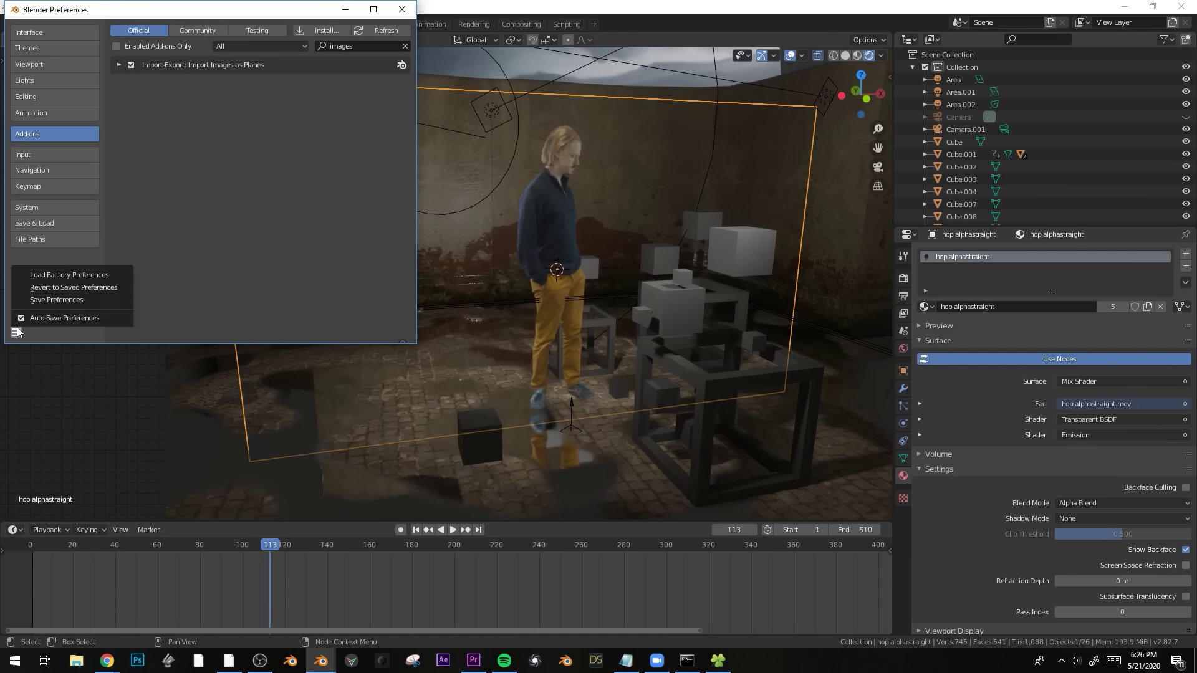
left_click(391, 14)
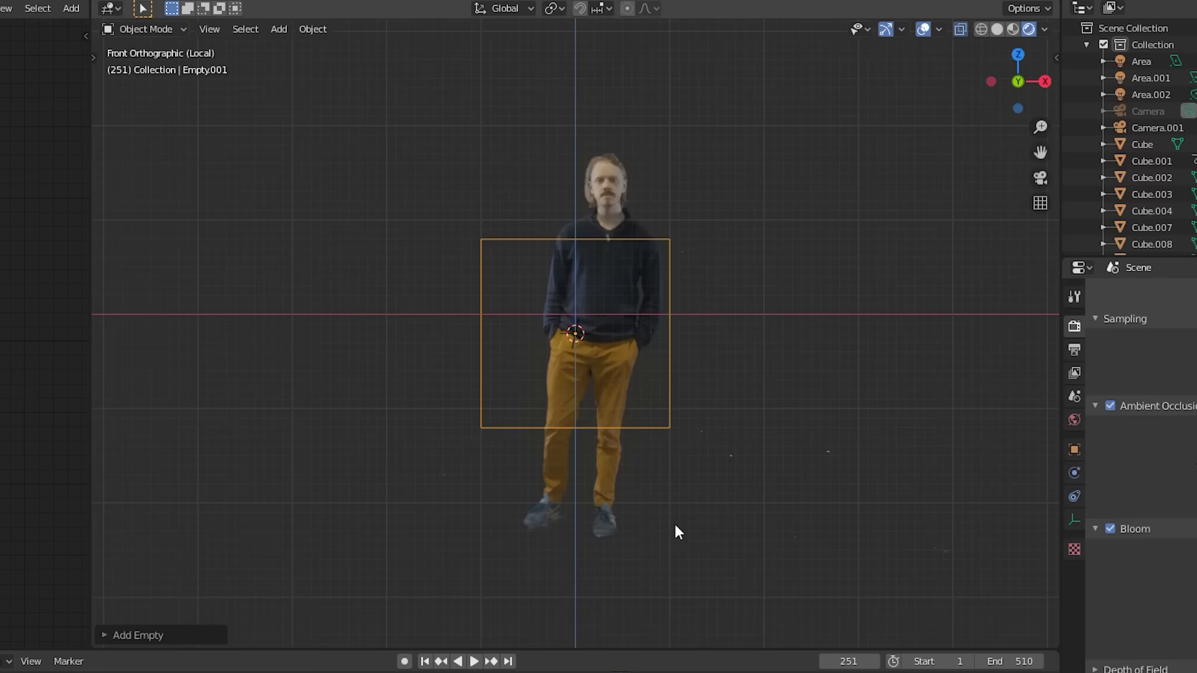
Step: Move Empty.001 and scale the hop alphastraight plane so the man stands on the floor
key("g")
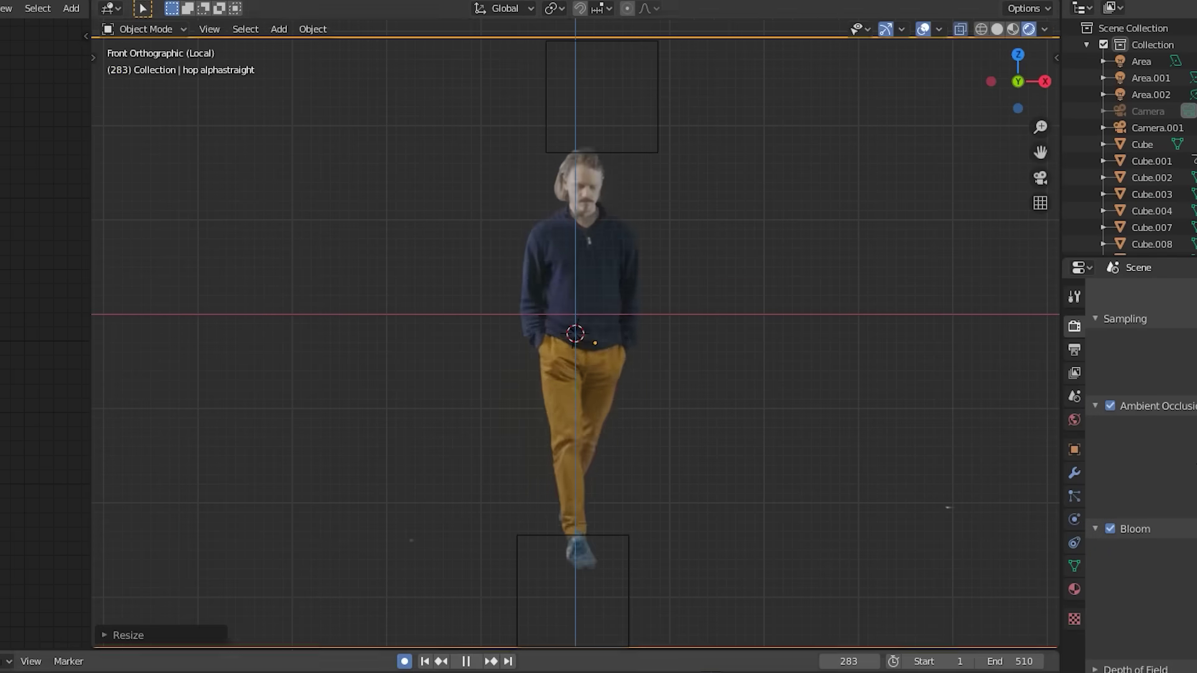
key("s")
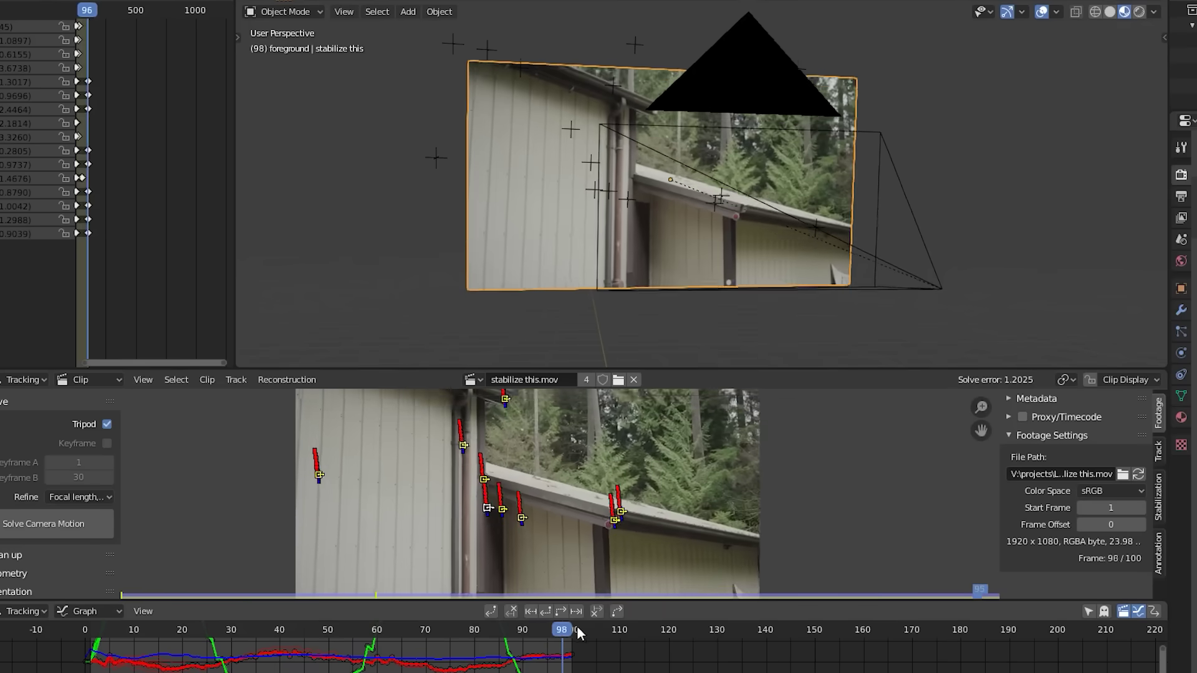
left_click_drag(577, 626, 126, 559)
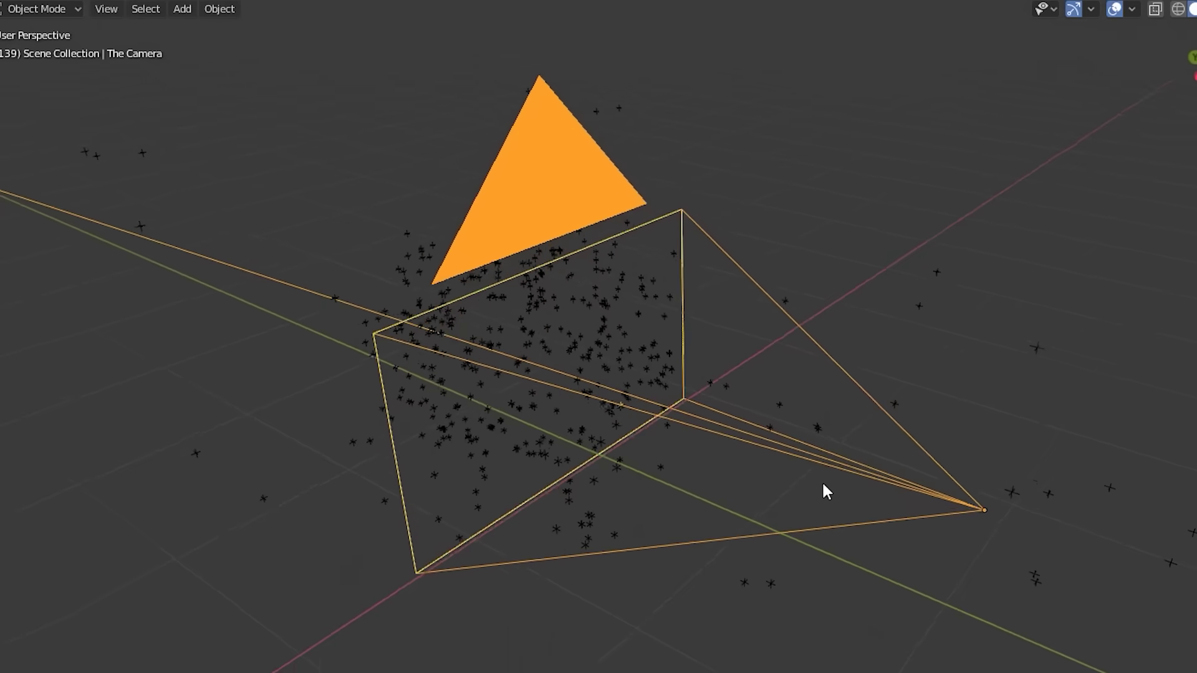
Step: From the camera view, duplicate the box and rotate the copy 90° about Z
key("KP_0")
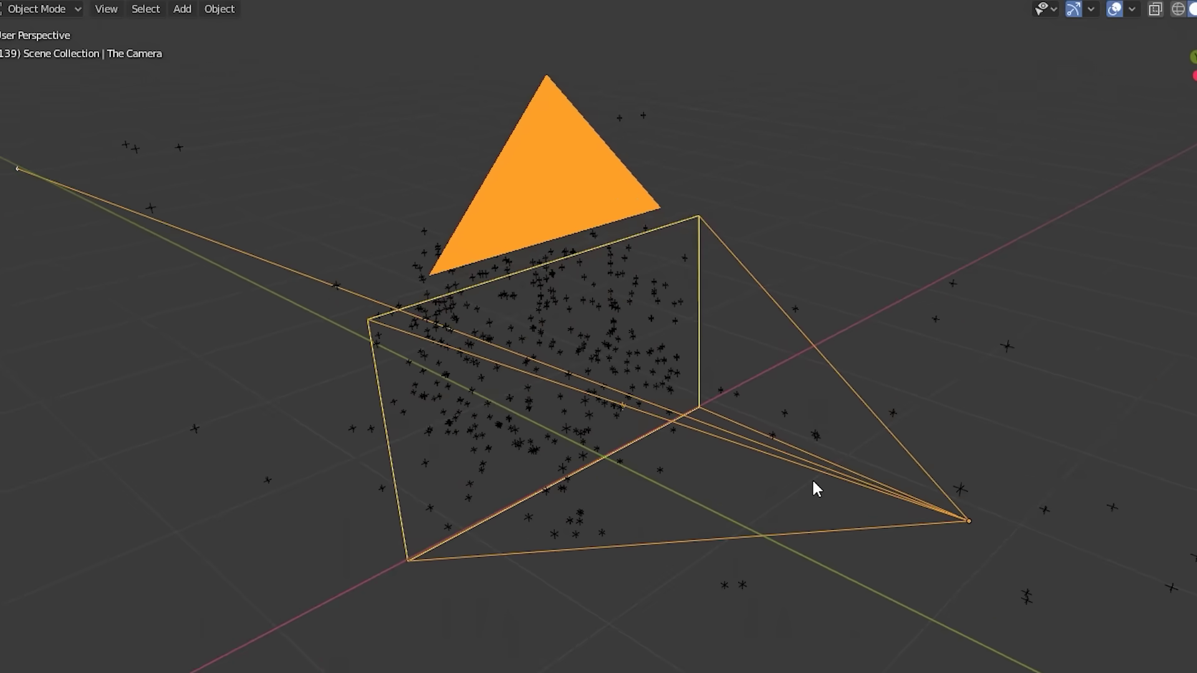
scroll(783, 519, "up", 3)
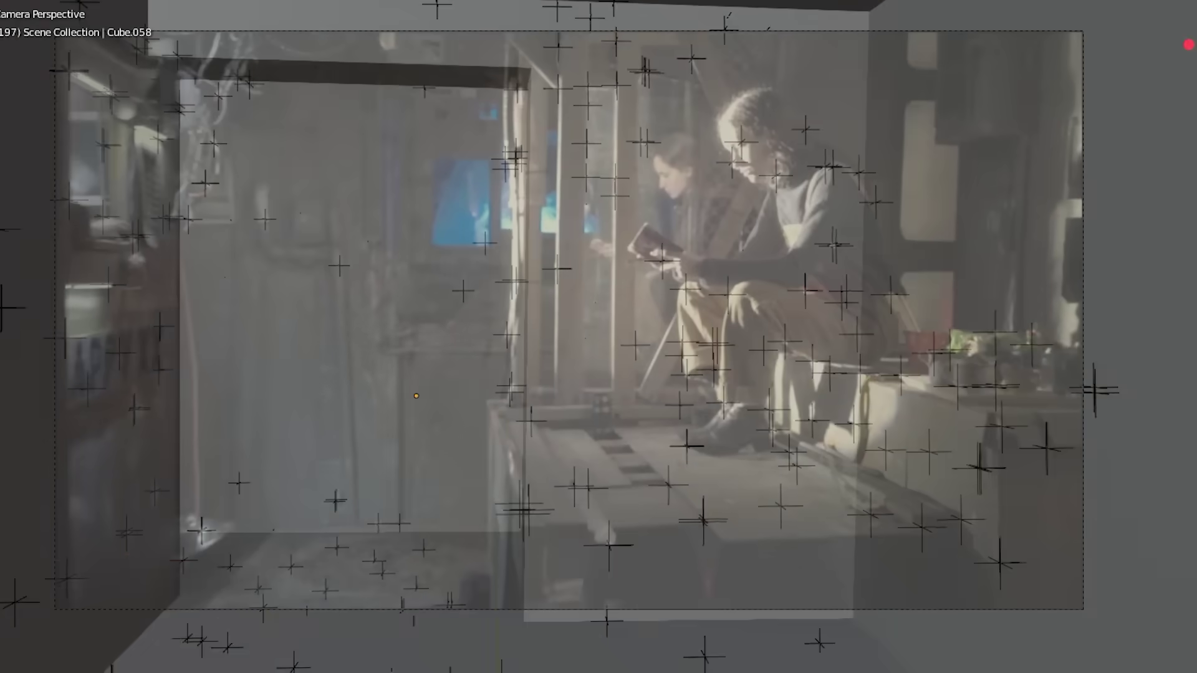
key("shift+d")
left_click(1031, 365)
key("r")
key("z")
key("9")
key("0")
key("Return")
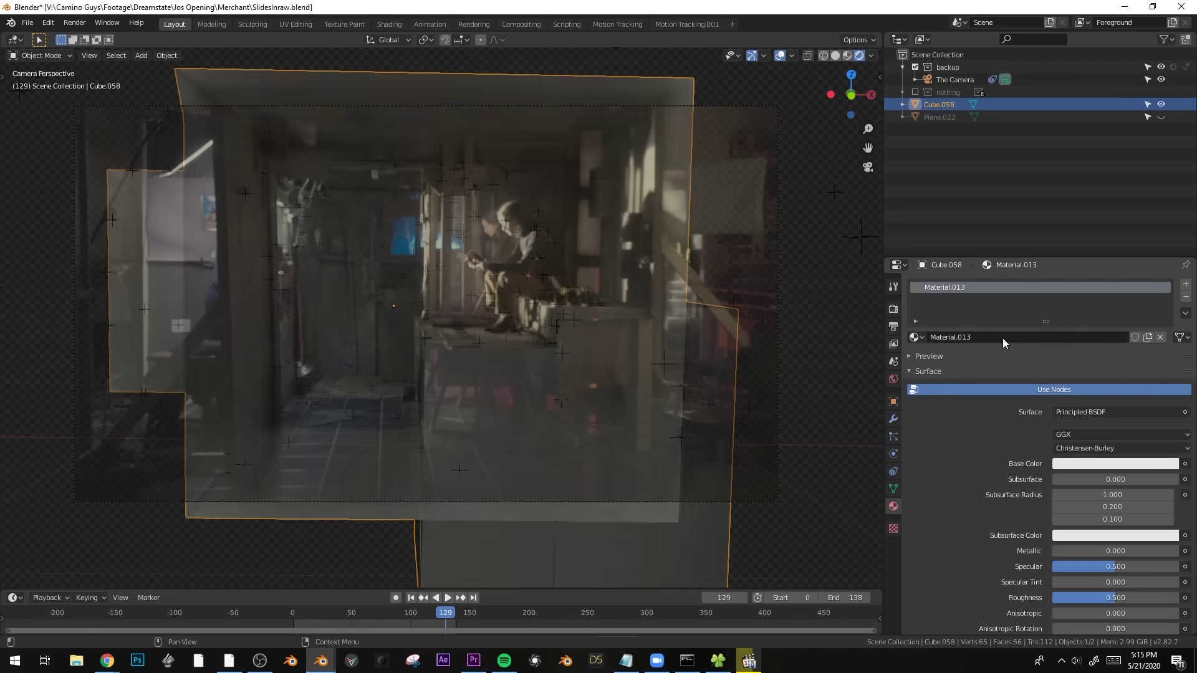
Step: Set the box's surface to Emission with SlidesIn.mov as its image texture colour
left_click(1090, 413)
left_click(1049, 163)
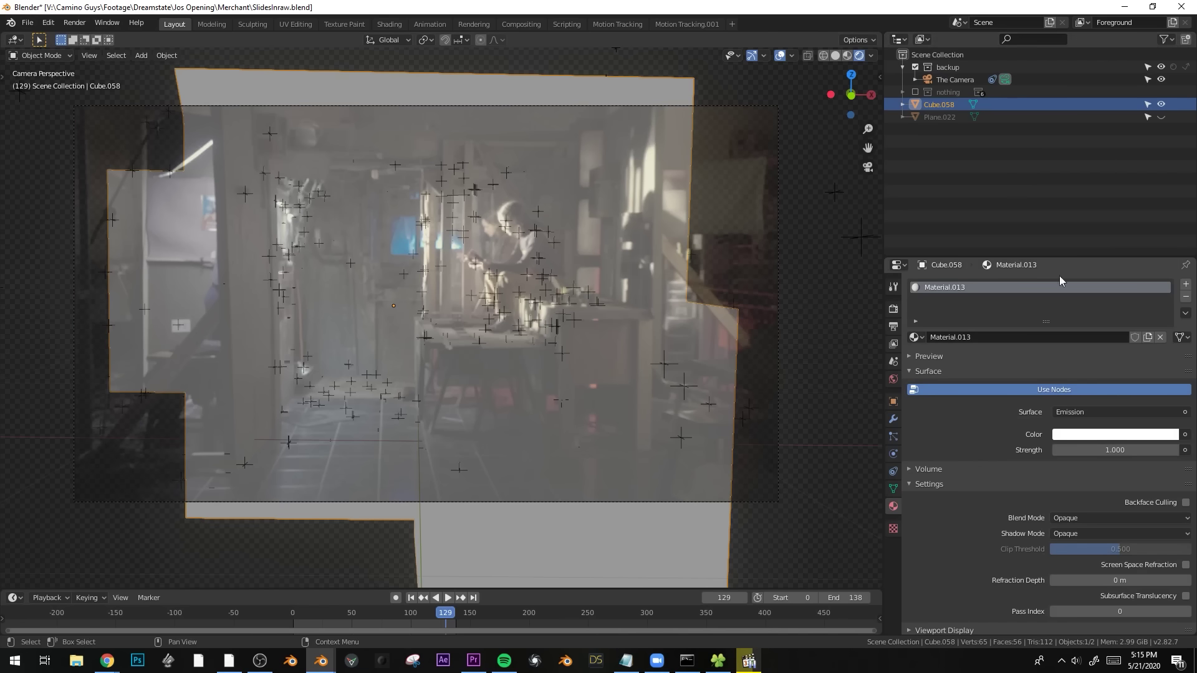
left_click(1184, 435)
left_click(939, 518)
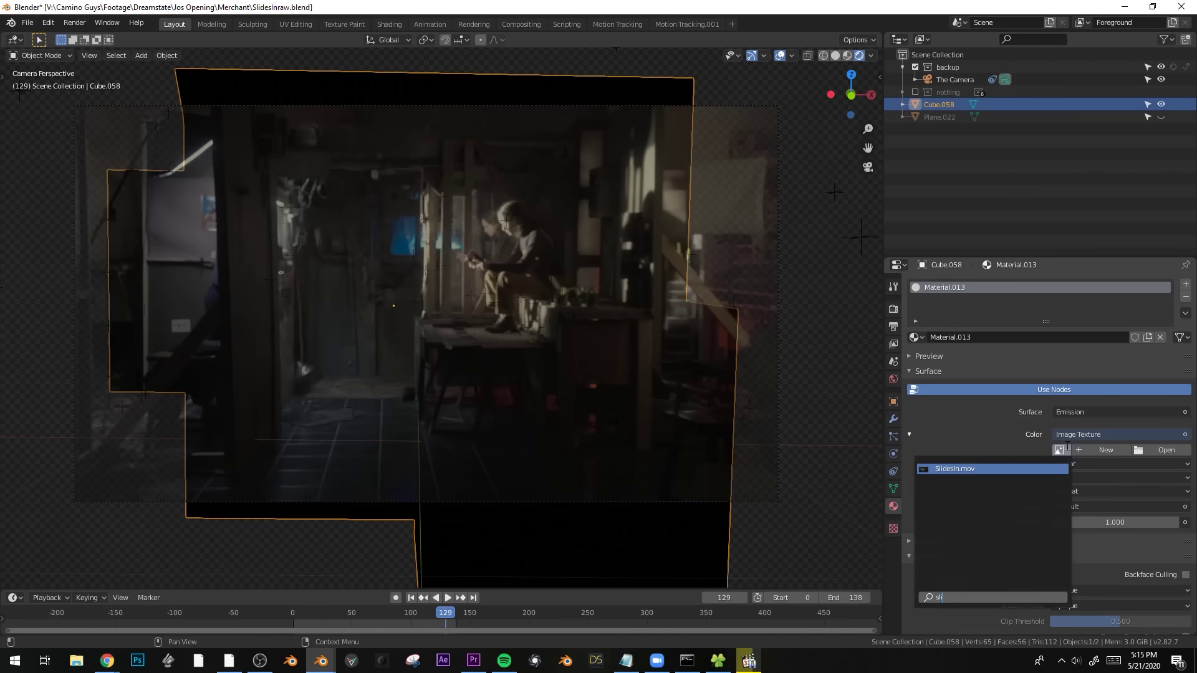
key("Return")
Step: Map the texture with Window coordinates, enable Auto Refresh, and preview playback
left_click(1055, 475)
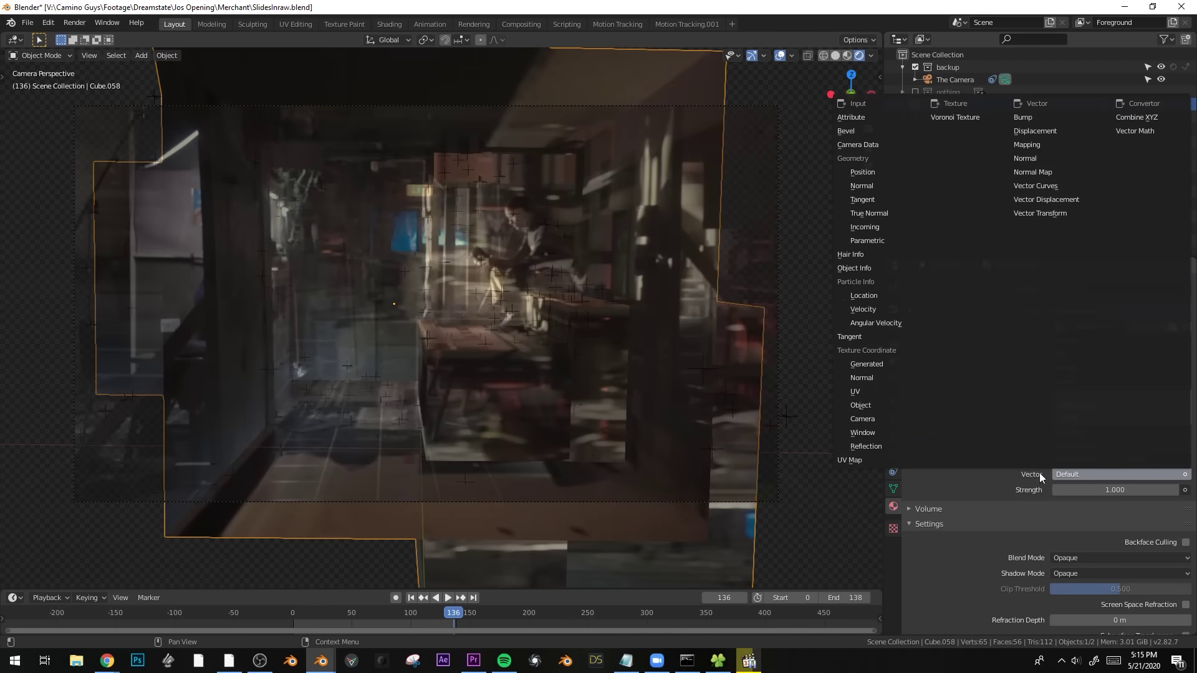
left_click(881, 432)
scroll(369, 275, "down", 3)
scroll(369, 275, "up", 2)
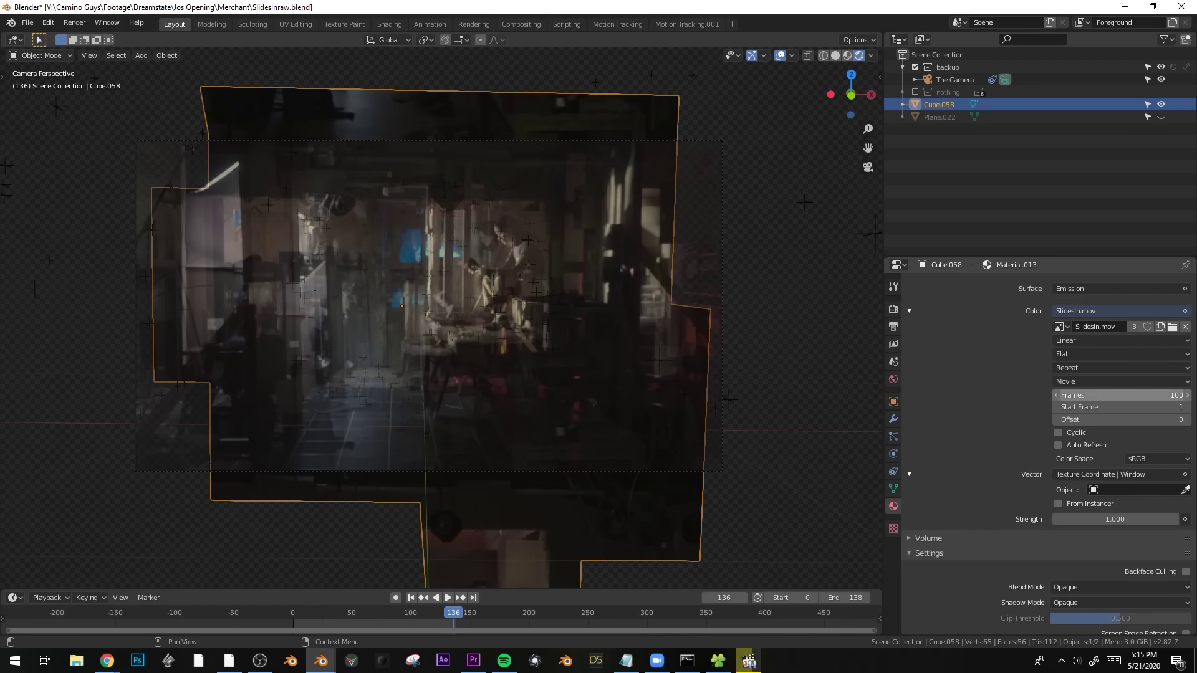
left_click(1058, 445)
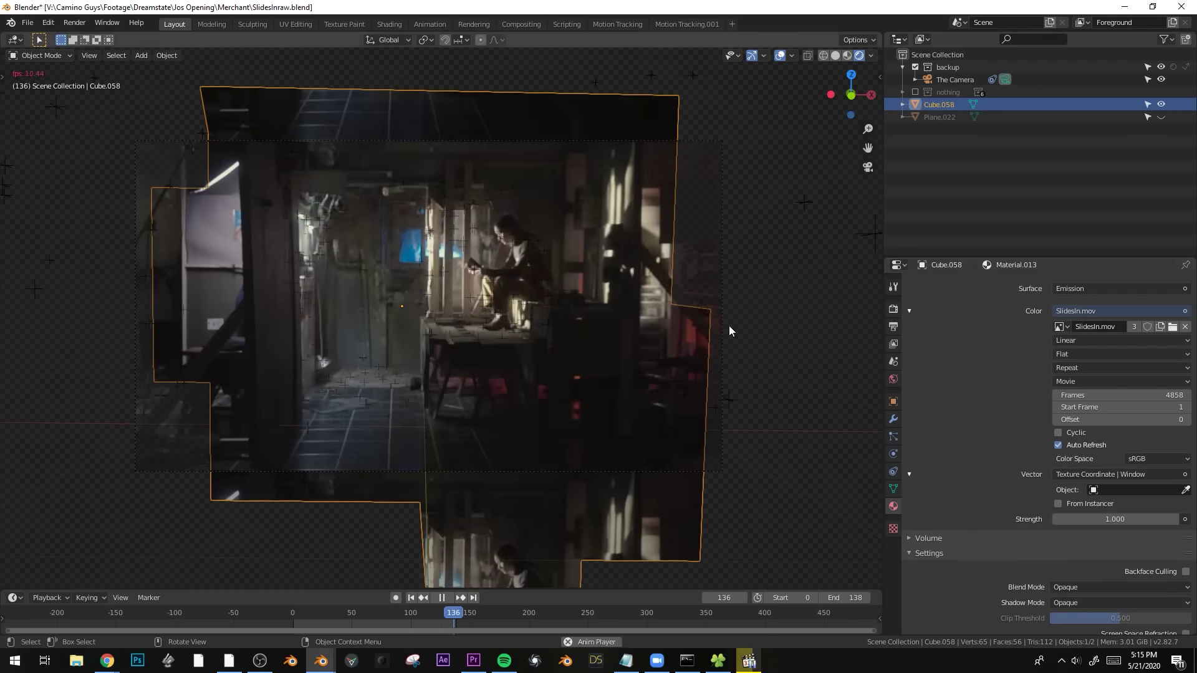
key("space")
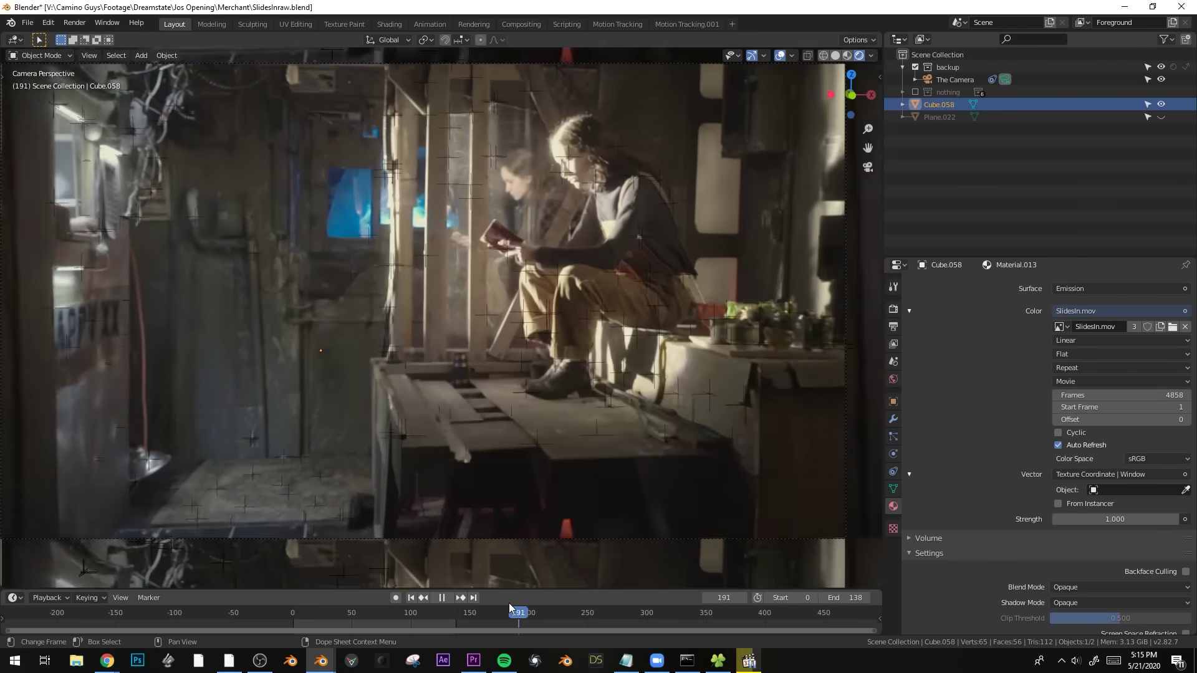
key("space")
middle_click_drag(461, 349, 435, 364)
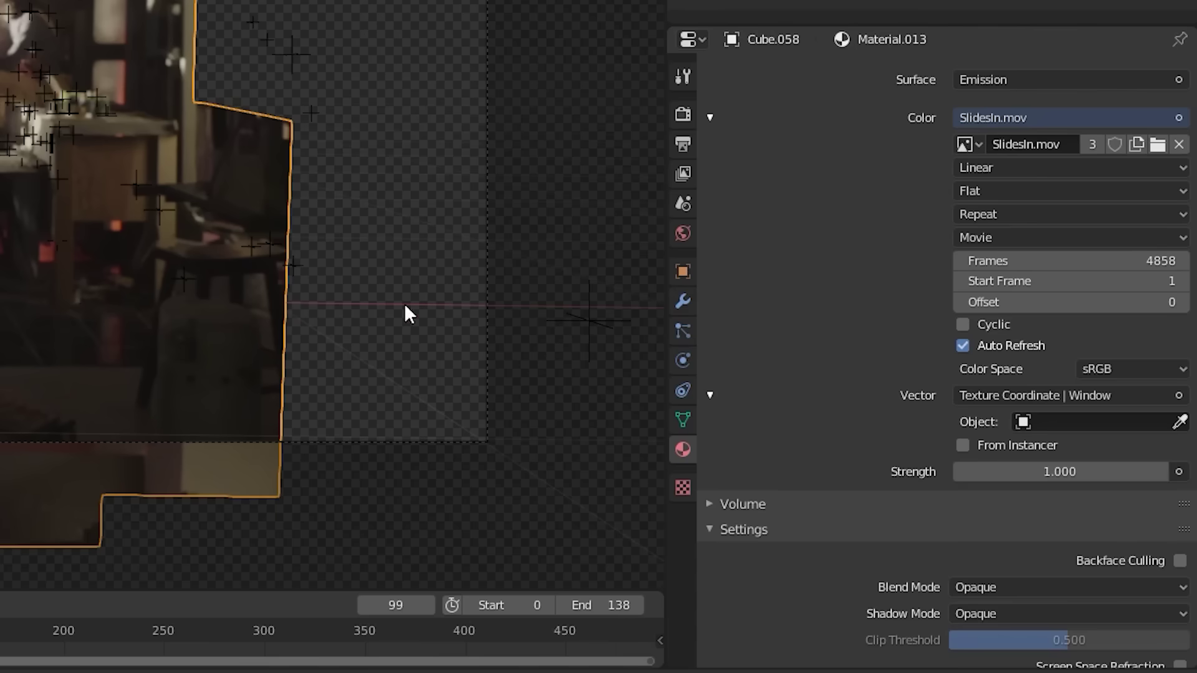
Step: Add a UV Project modifier using UVMap with The Camera as projector
left_click(684, 304)
left_click(807, 74)
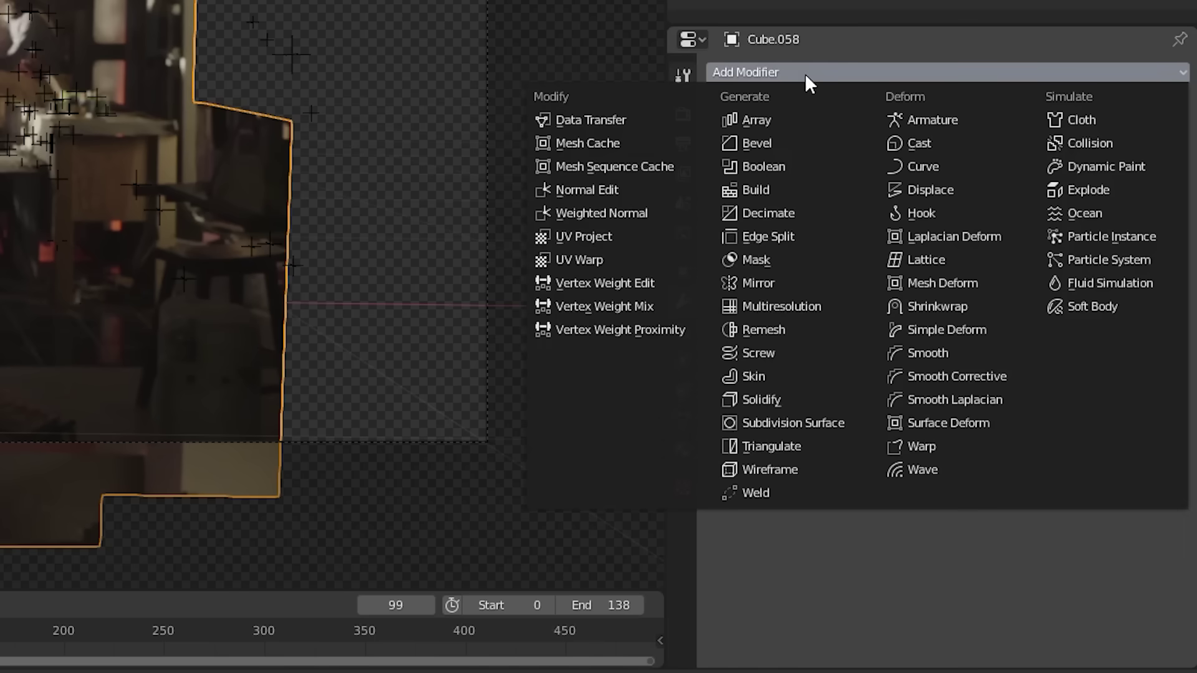
left_click(654, 243)
left_click(797, 166)
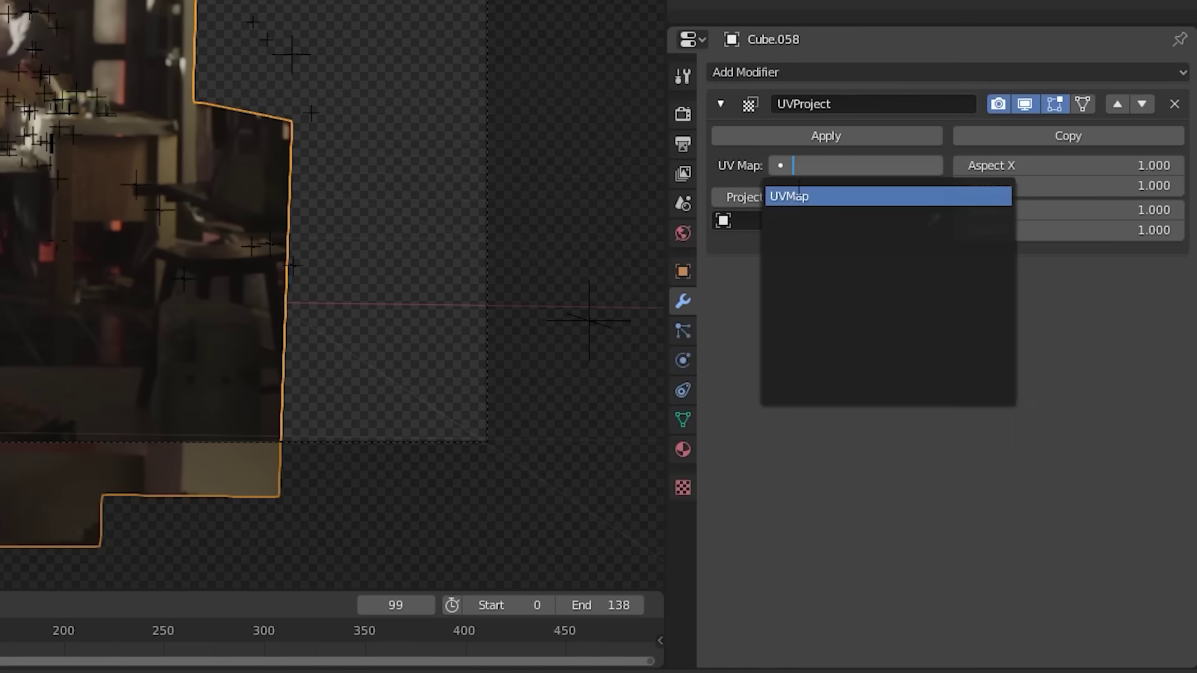
left_click(789, 197)
left_click(786, 222)
left_click(789, 231)
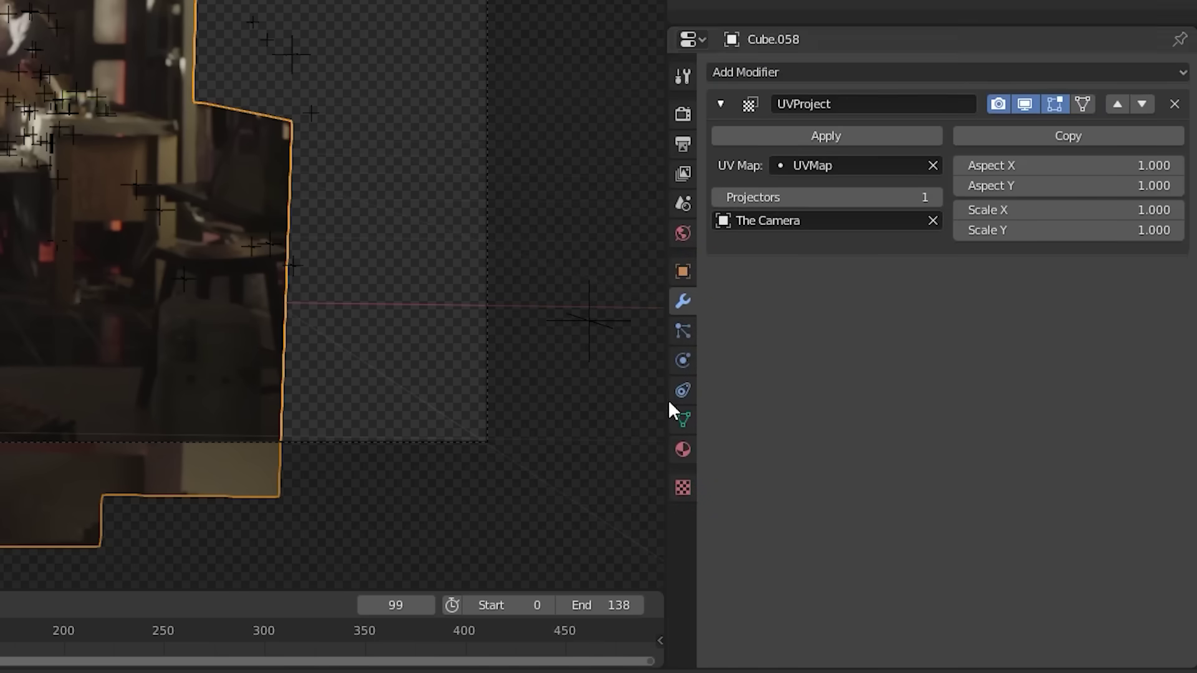
Step: Switch the texture vector to UV coordinates and reduce projection Scale Y to about 0.55
left_click(683, 449)
left_click(1013, 397)
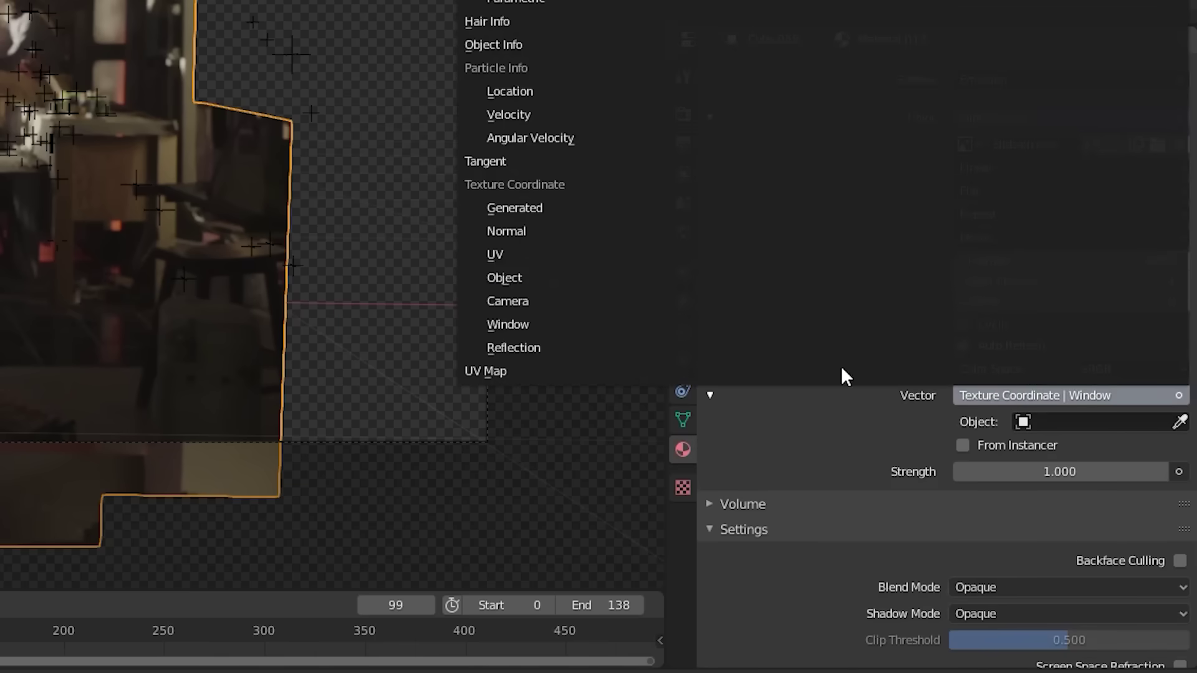
left_click(557, 256)
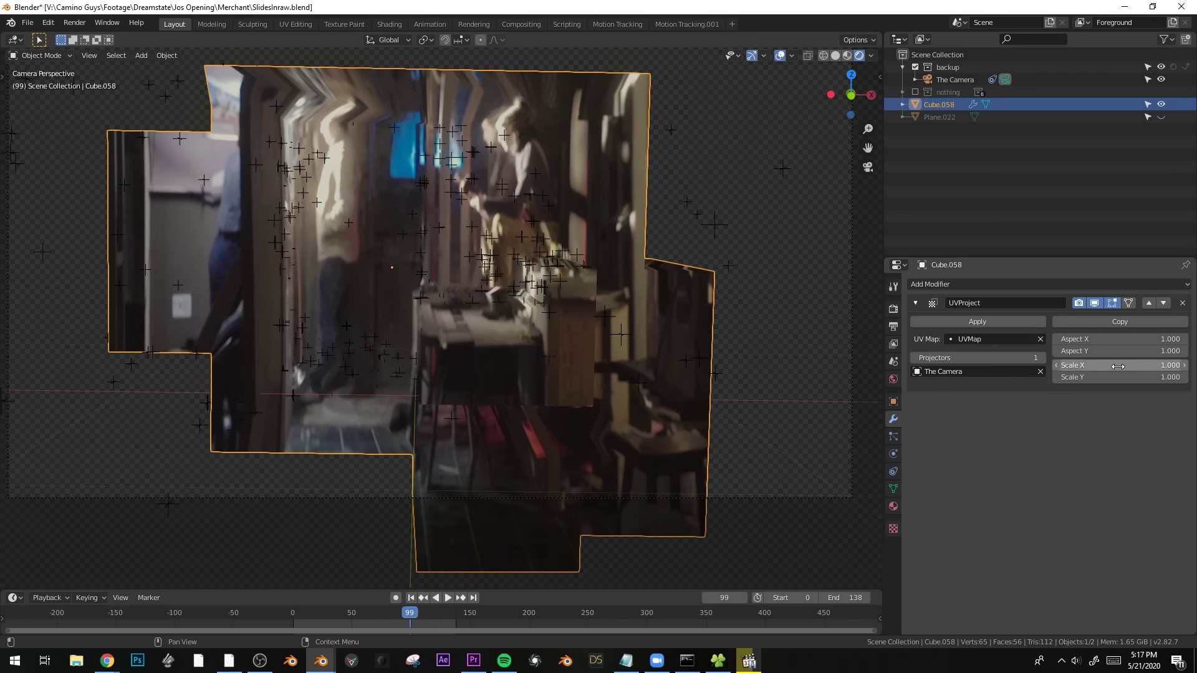
left_click_drag(1121, 377, 1054, 377)
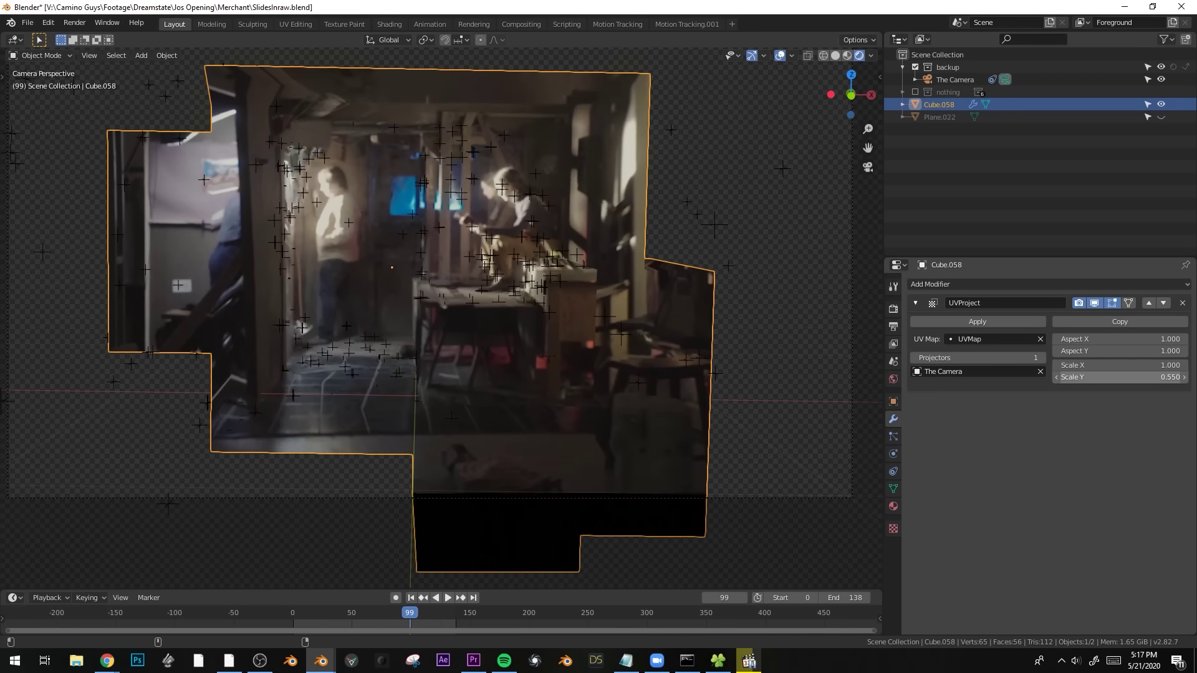
Step: Subdivide the whole box mesh once, then leave Edit Mode and orbit to a side view
key("Tab")
middle_click_drag(482, 192, 515, 235, "shift")
key("a")
right_click(515, 235)
left_click(515, 235)
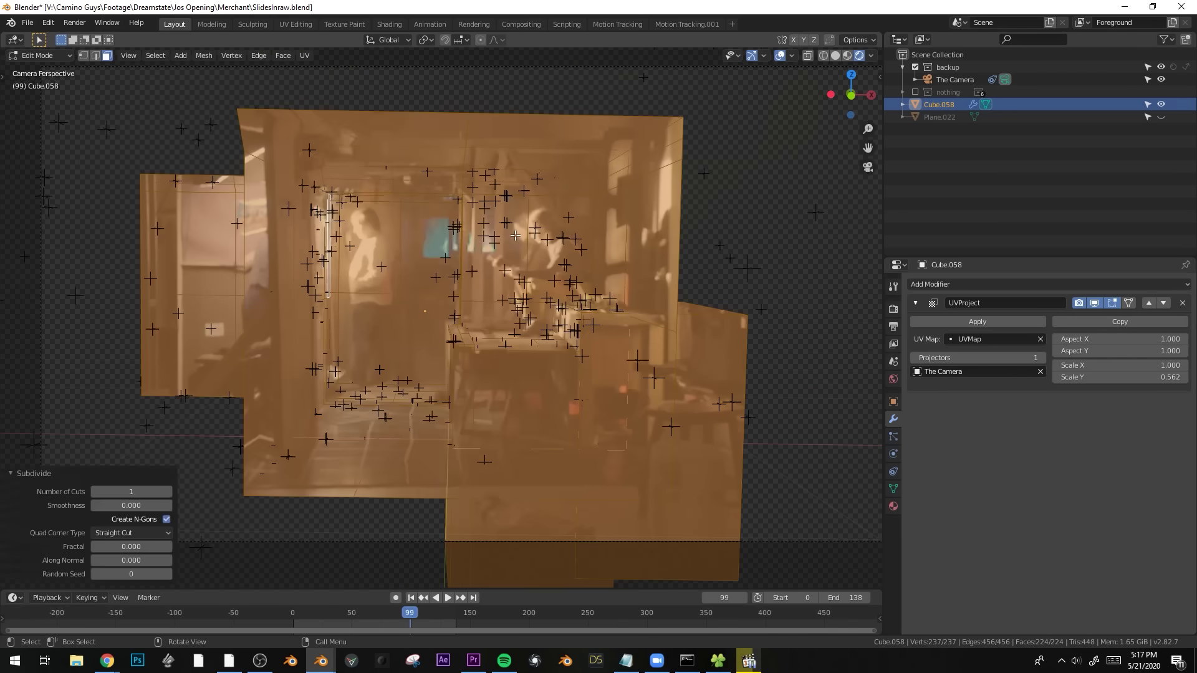
key("Tab")
left_click(541, 332)
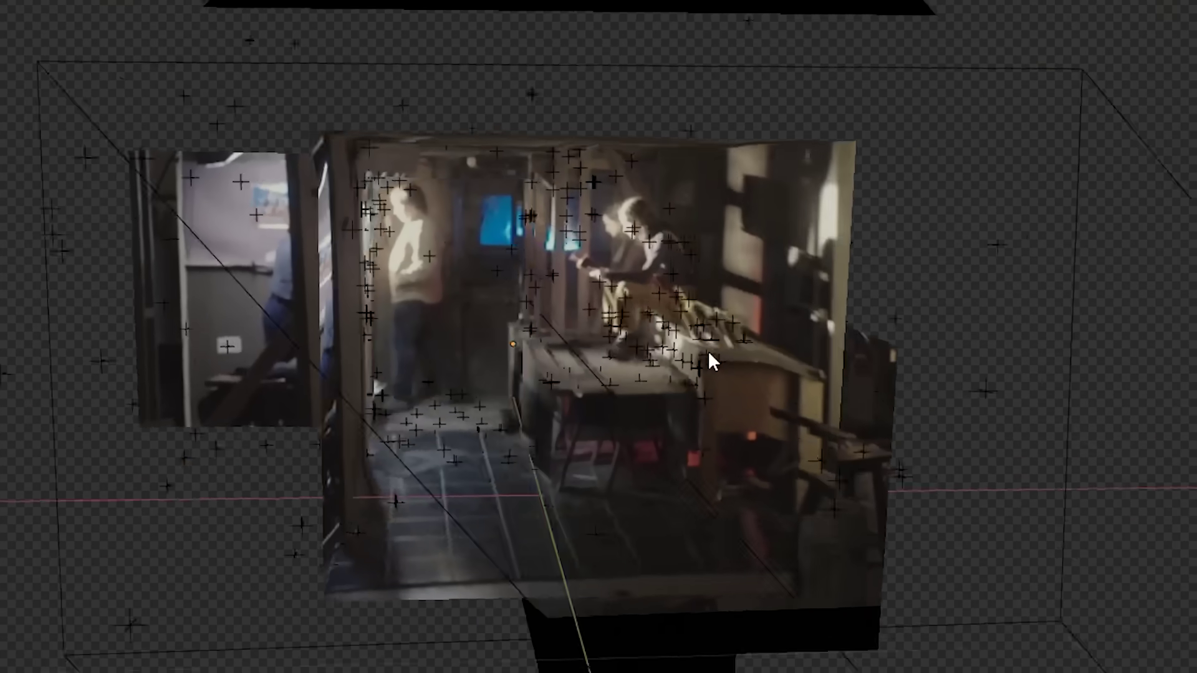
middle_click_drag(709, 350, 693, 339)
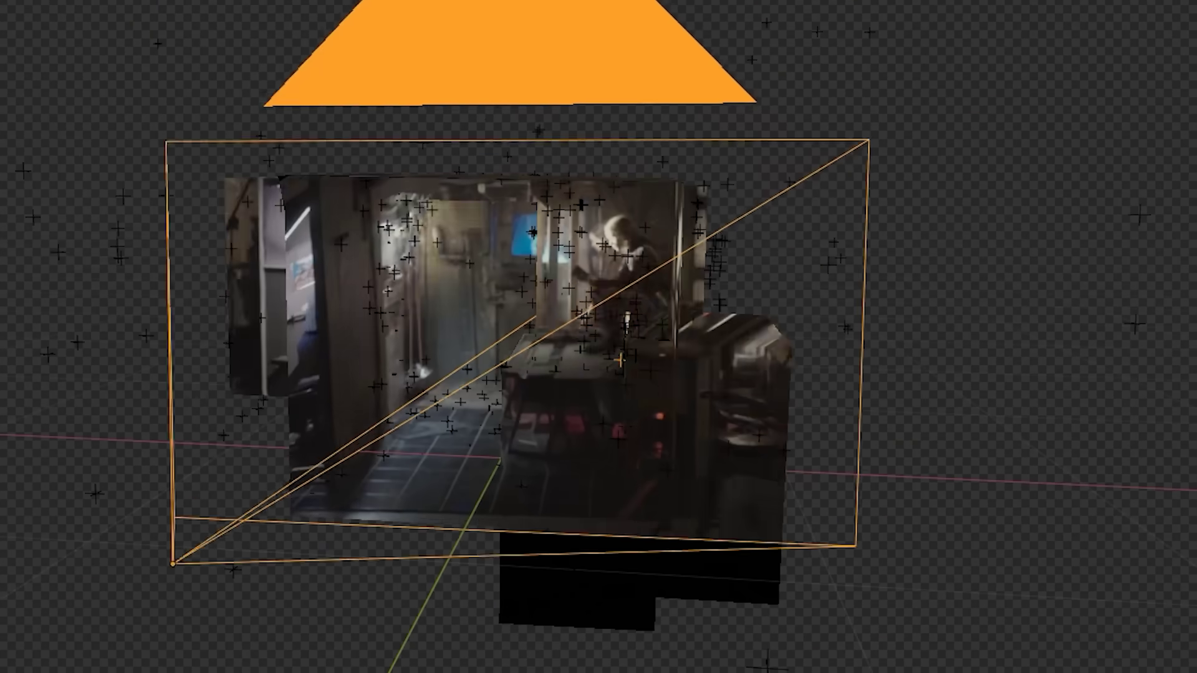
Step: Play the animation through the camera view to watch the projected SlidesIn.mov set
key("KP_0")
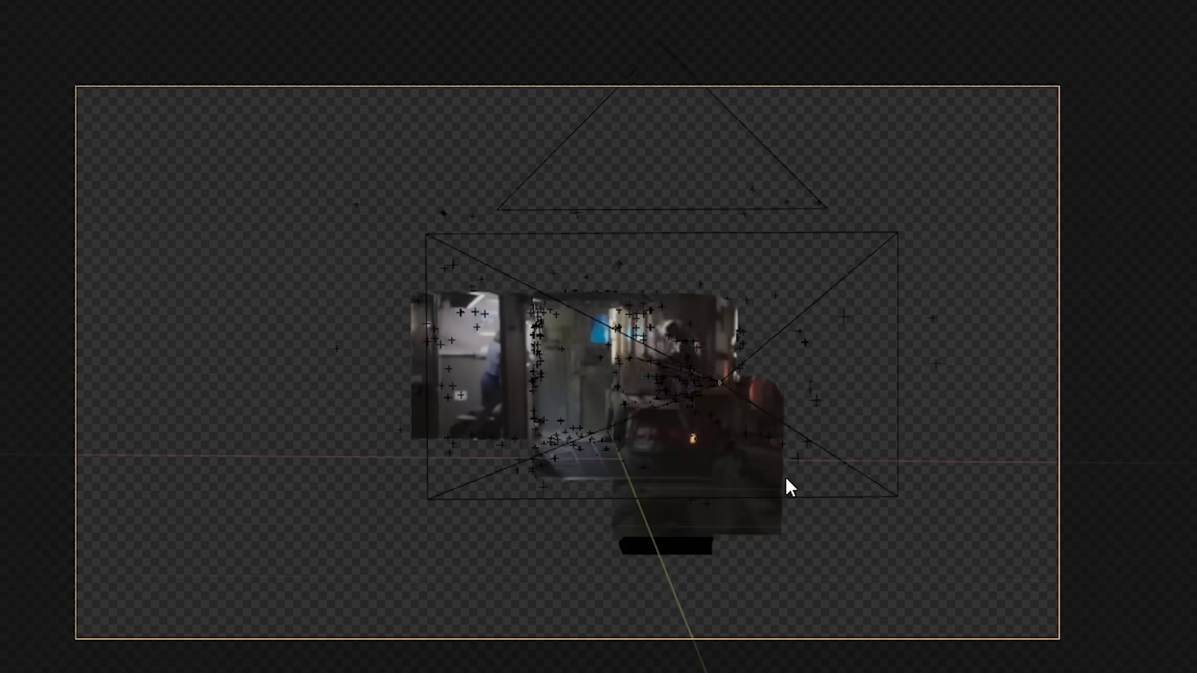
key("space")
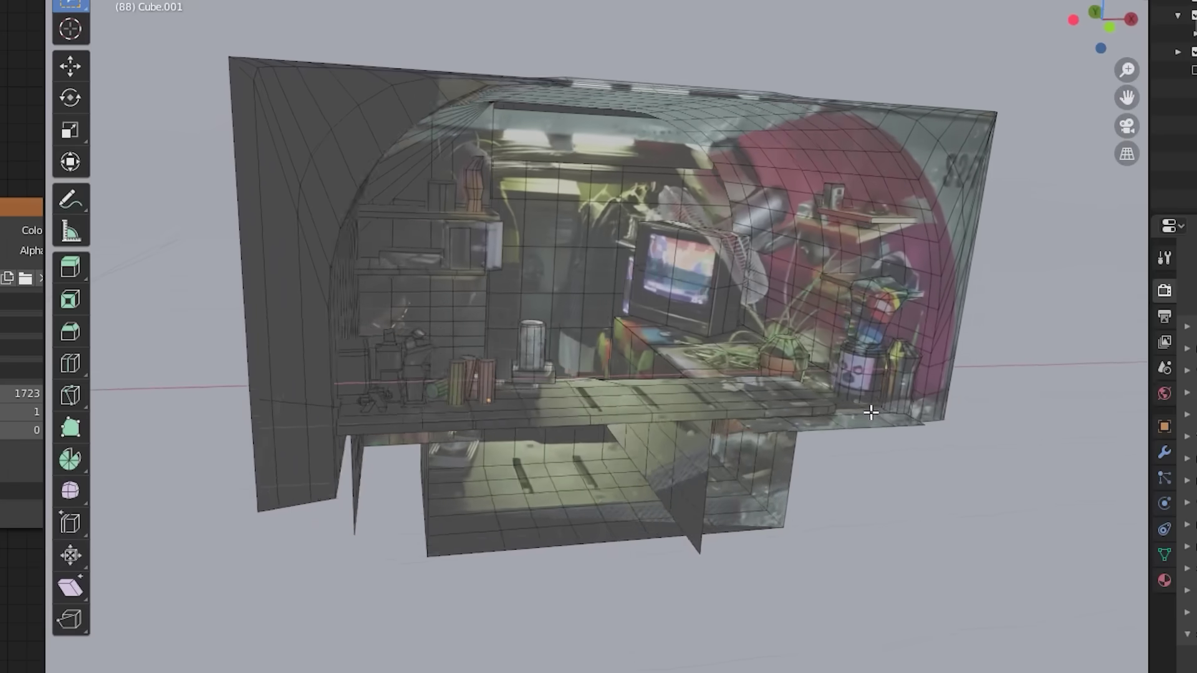
Step: Orbit and zoom around the textured shop-front set, checking it through the camera view
middle_click_drag(869, 414, 850, 414)
scroll(873, 417, "up", 2)
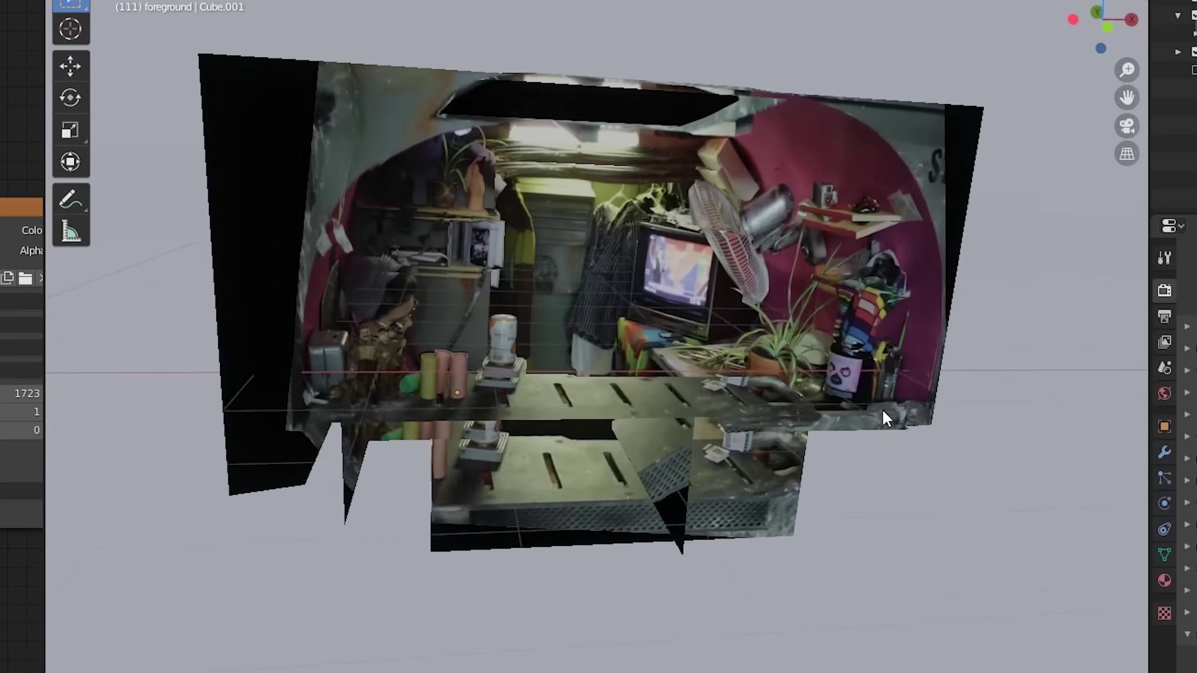
key("KP_0")
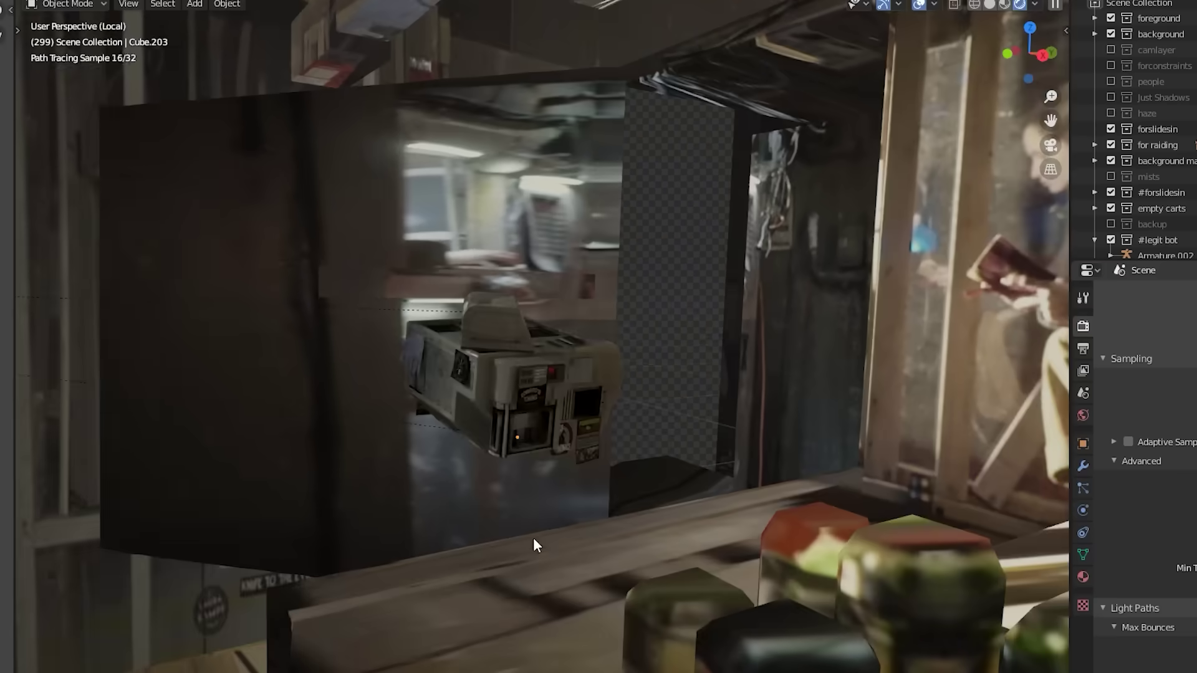
mouse_move(533, 546)
middle_mouse_down()
mouse_move(657, 569)
mouse_move(727, 489)
mouse_move(759, 494)
mouse_move(566, 502)
mouse_move(552, 531)
middle_mouse_up()
mouse_move(448, 530)
middle_mouse_down()
mouse_move(432, 535)
mouse_move(548, 530)
middle_mouse_up()
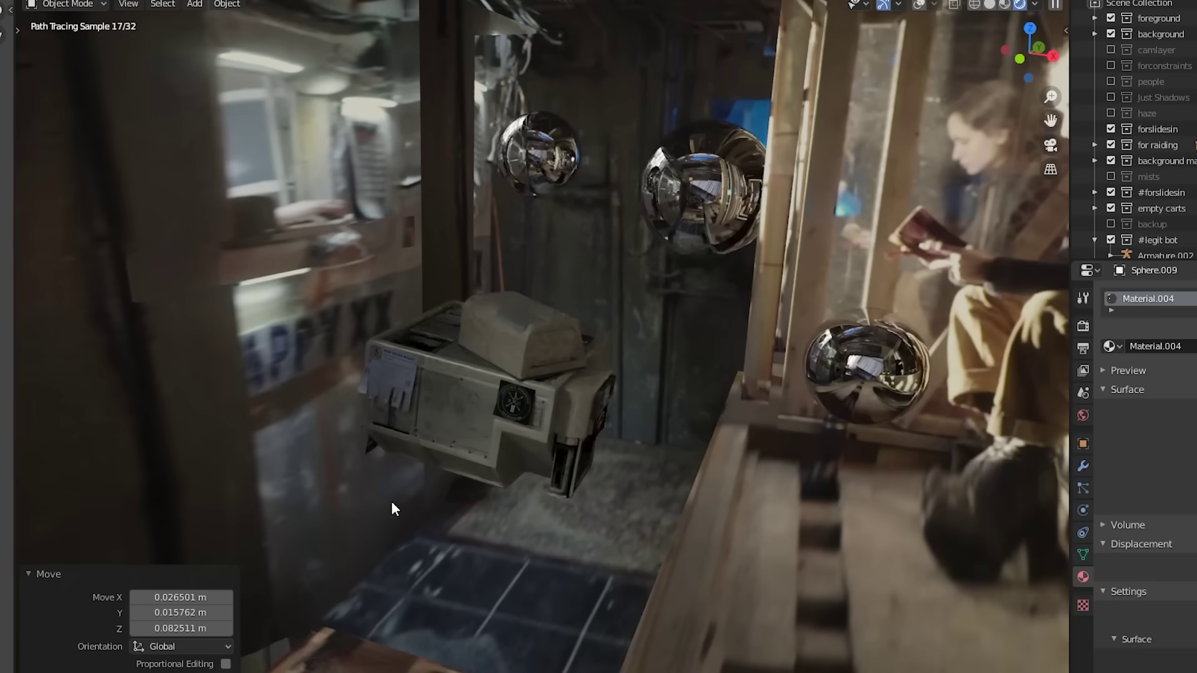
mouse_move(391, 502)
middle_mouse_down()
mouse_move(399, 521)
mouse_move(455, 521)
middle_mouse_up()
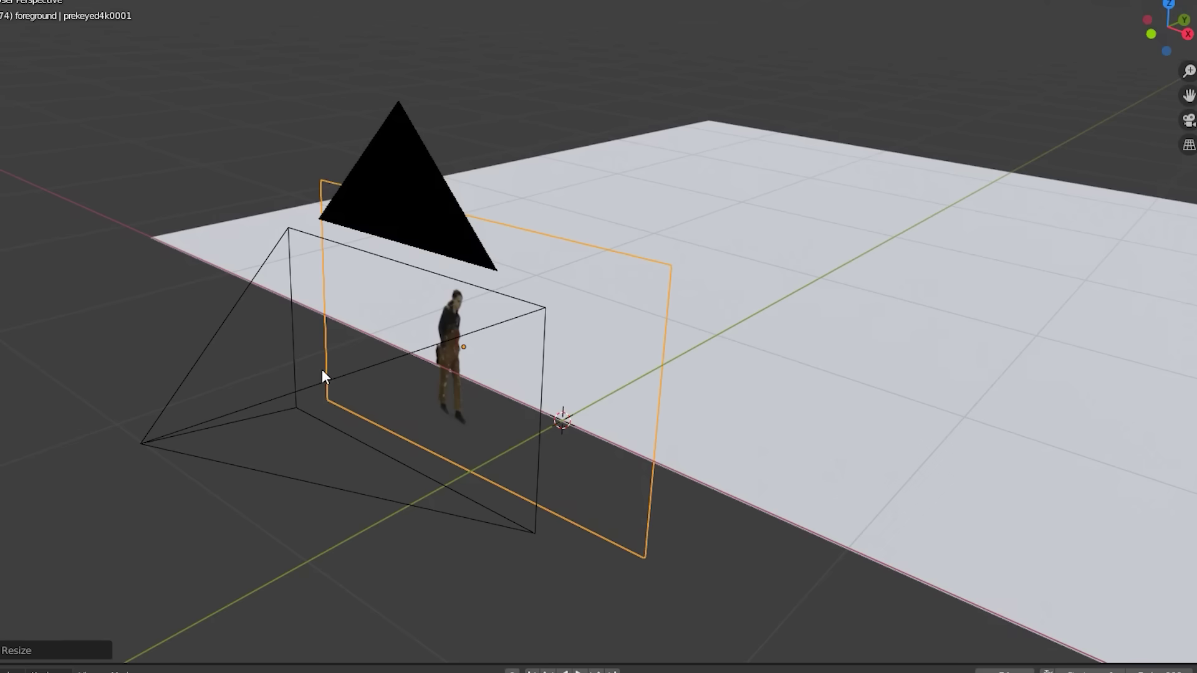
Step: Parent the walking-figure image plane to the camera with Keep Transform
left_click(301, 387, "shift")
key("ctrl+p")
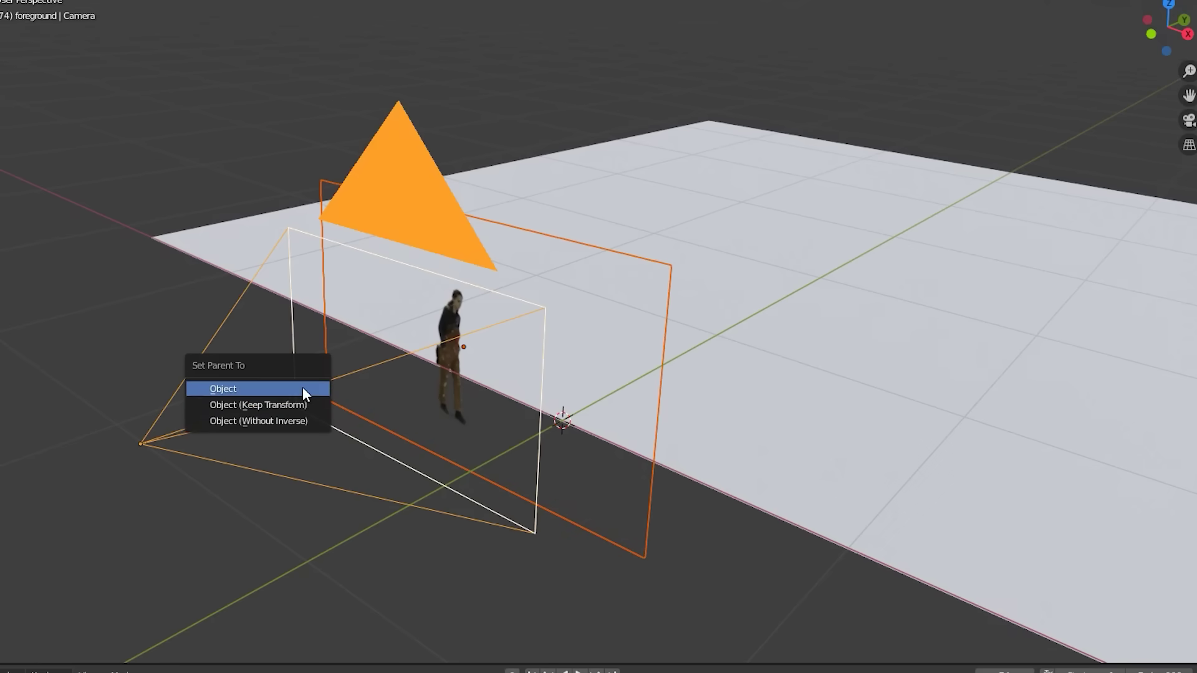
left_click(258, 405)
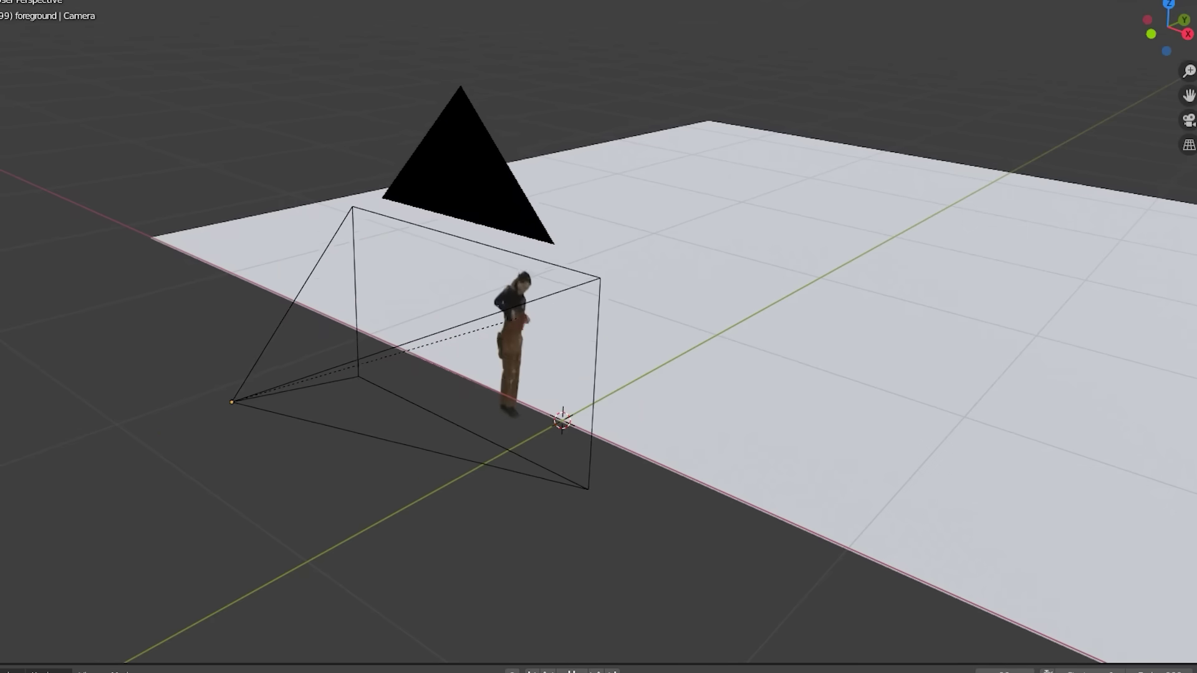
Step: Copy the camera's location onto the walking-figure image plane
middle_click_drag(349, 436, 411, 432)
left_click(411, 432)
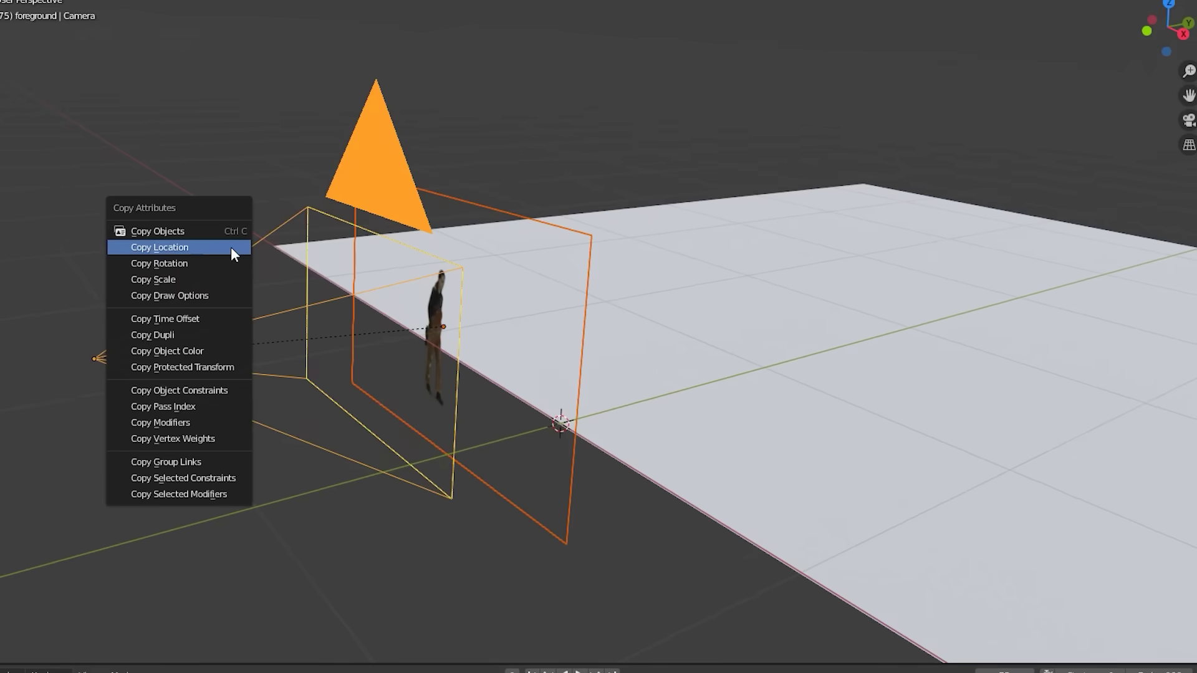
left_click(231, 246)
key("ctrl+c")
left_click(233, 264)
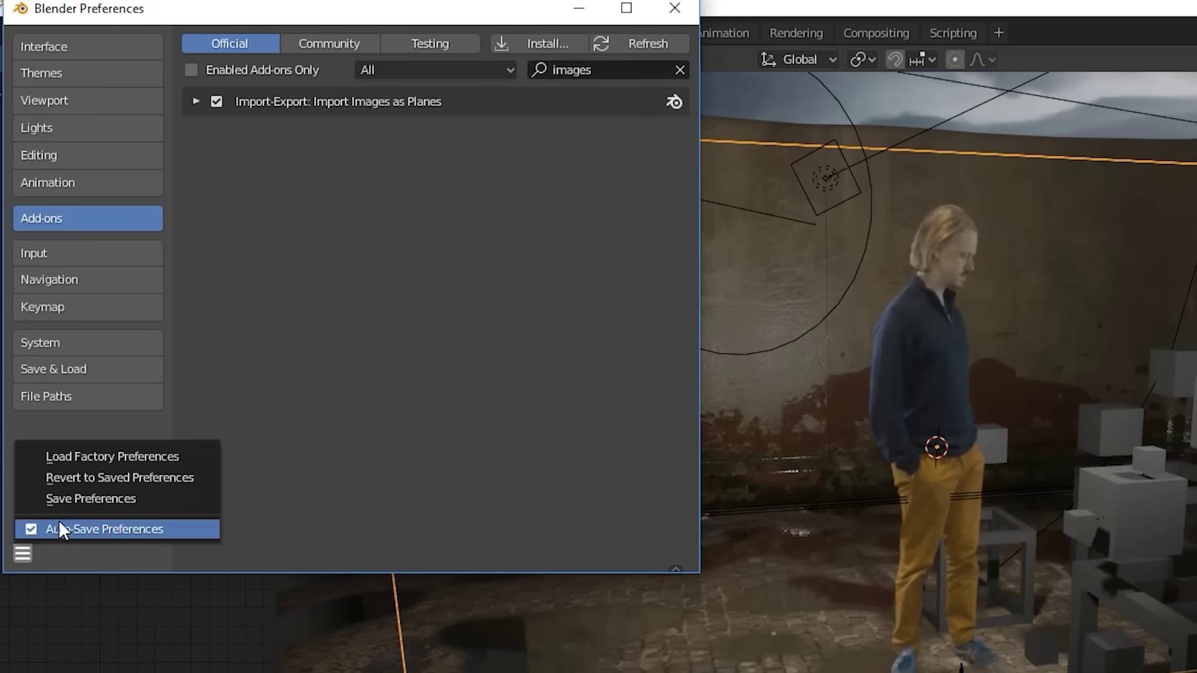
Step: Move the prekeyed4k0001 plane forward along Z and scale it to fill the camera frame
left_click(674, 7)
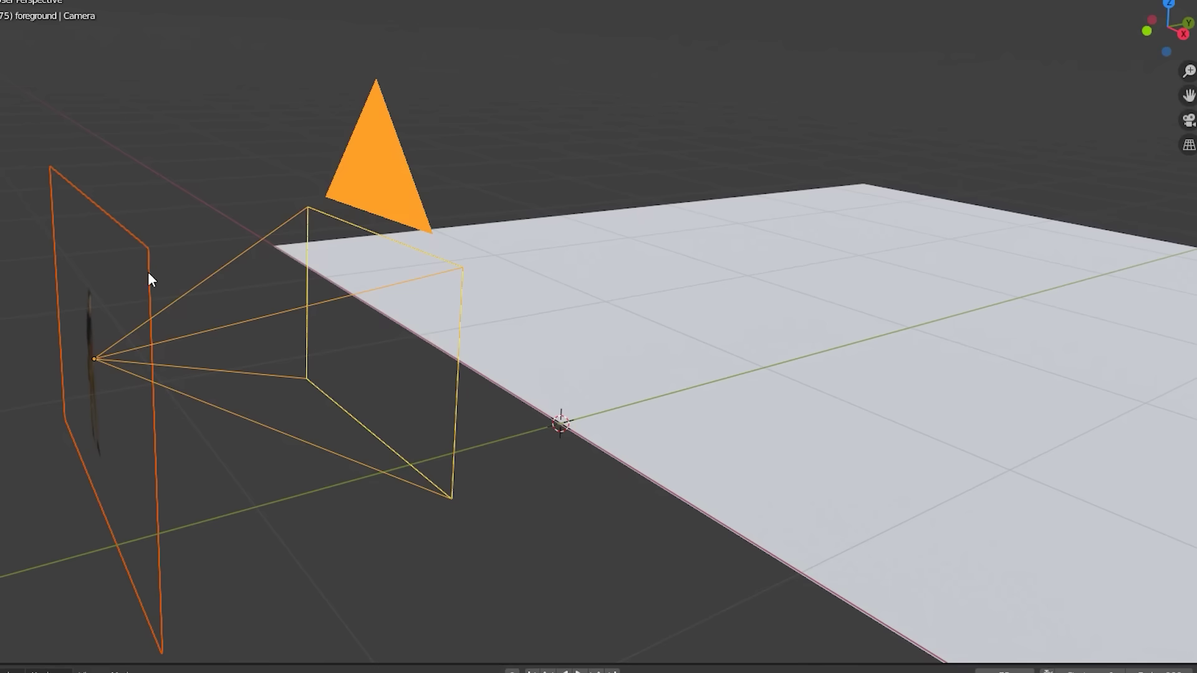
left_click(151, 264)
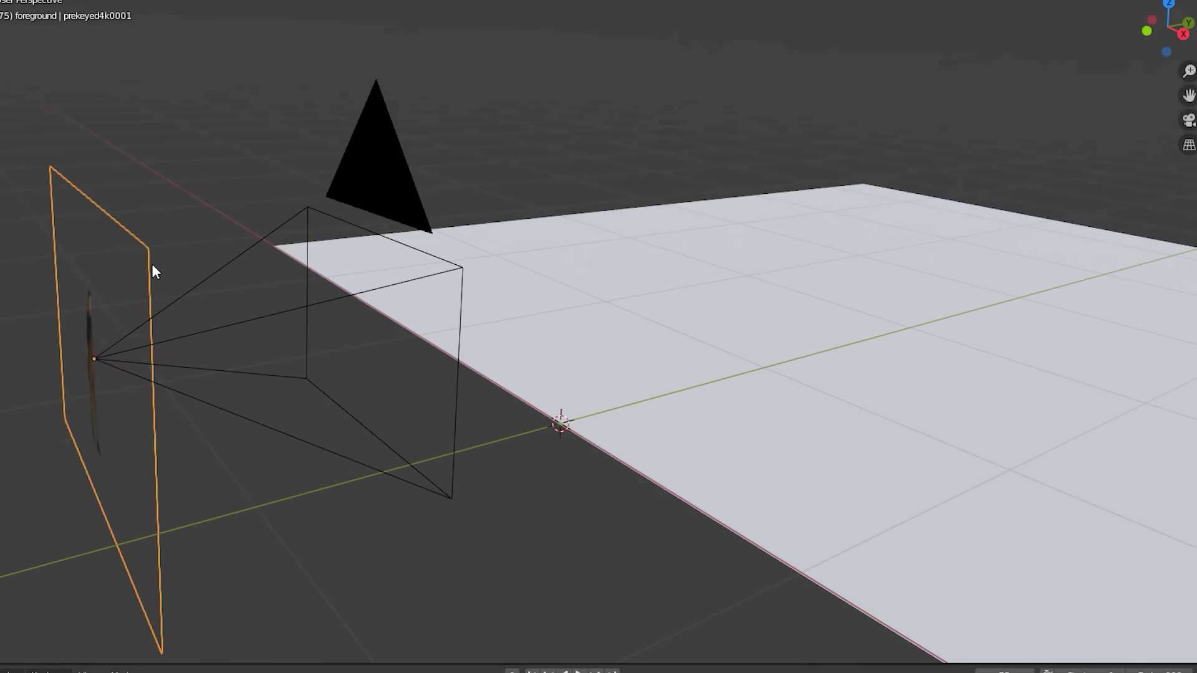
key("Tab")
key("z")
key("z")
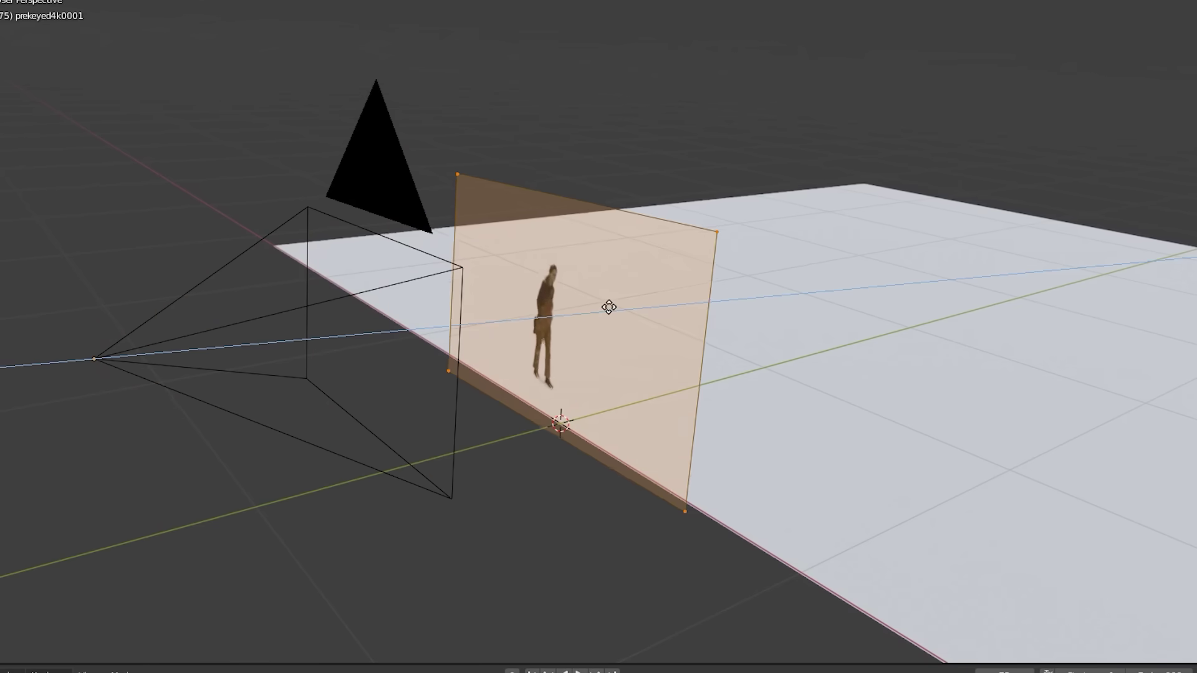
key("KP_0")
key("s")
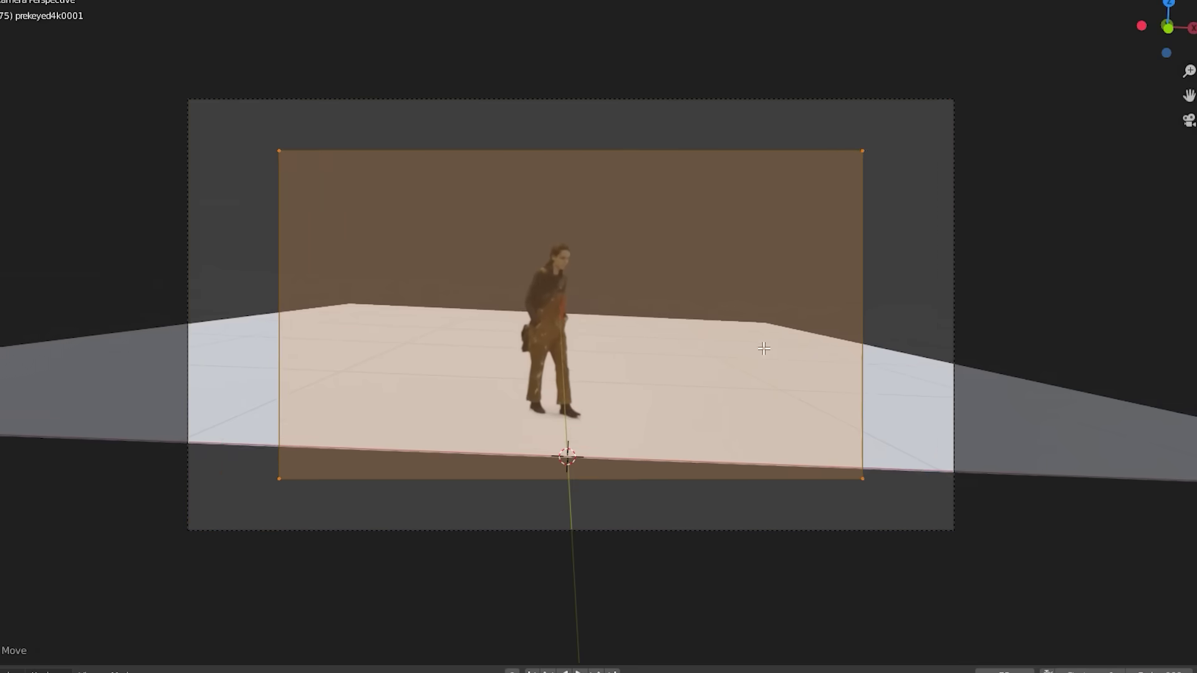
Step: Confirm the plane's new size and leave edit mode
left_click(1109, 309)
key("Tab")
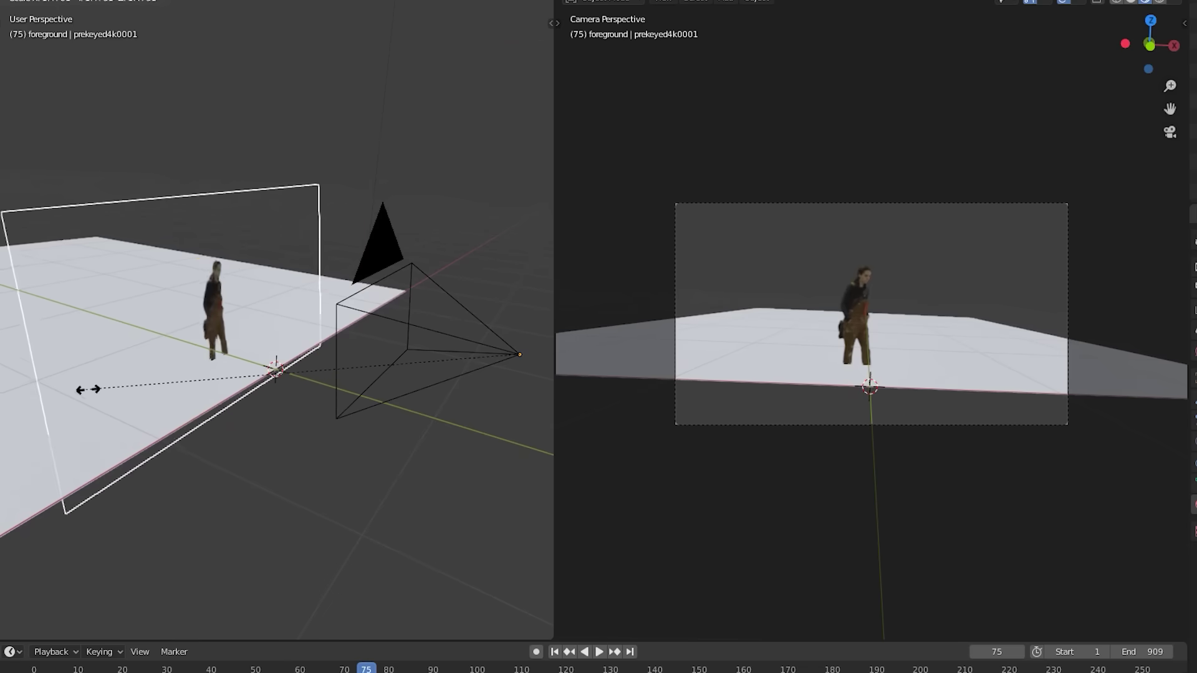
scroll(846, 421, "up", 4)
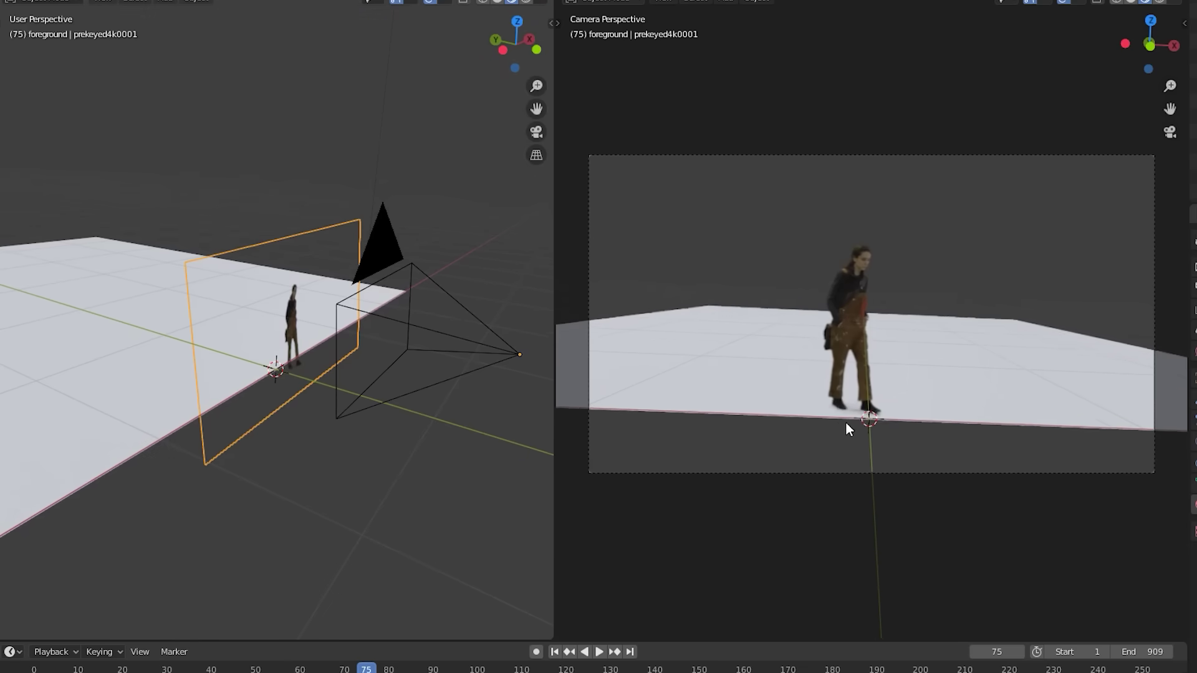
scroll(843, 421, "down", 2)
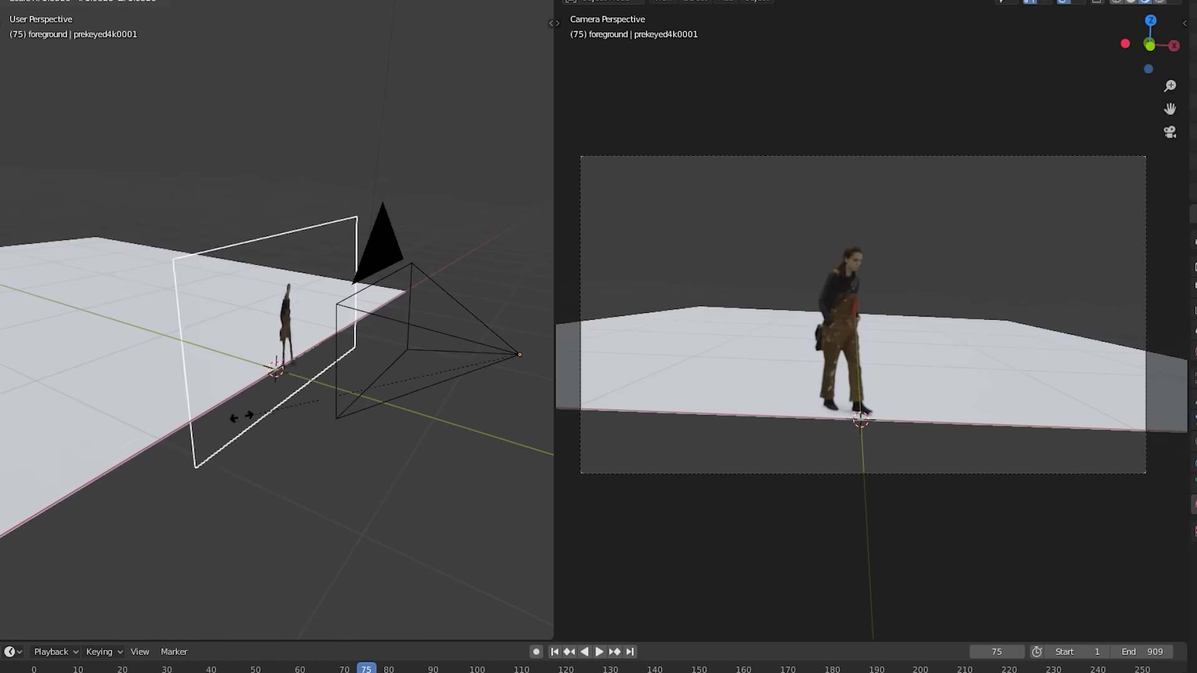
scroll(810, 479, "up", 3)
Step: With Auto Keying on, rescale the plane at an earlier frame to record its size
key("s")
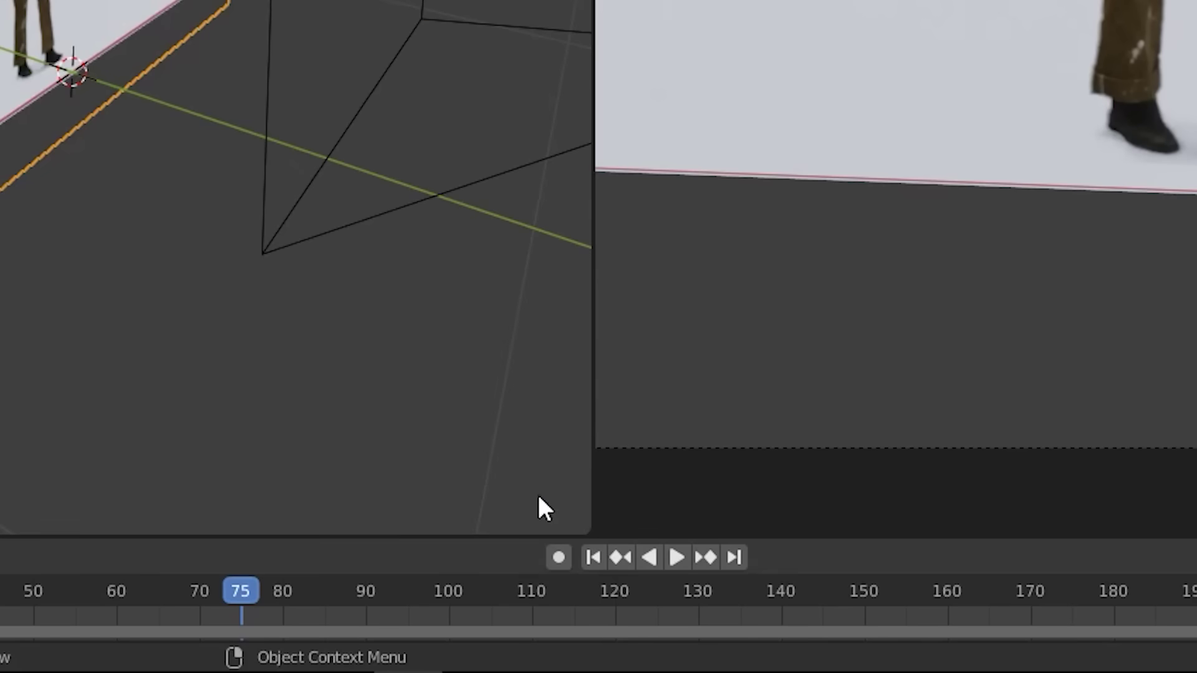
left_click(528, 655)
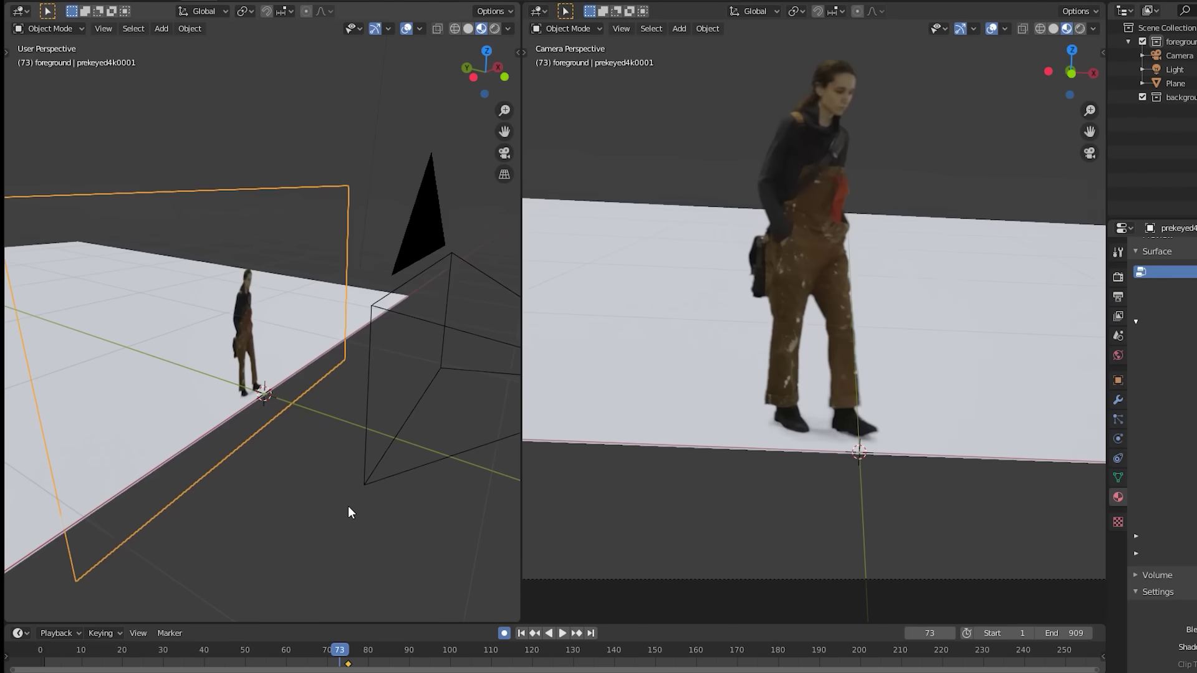
key("Left")
key("Left")
key("s")
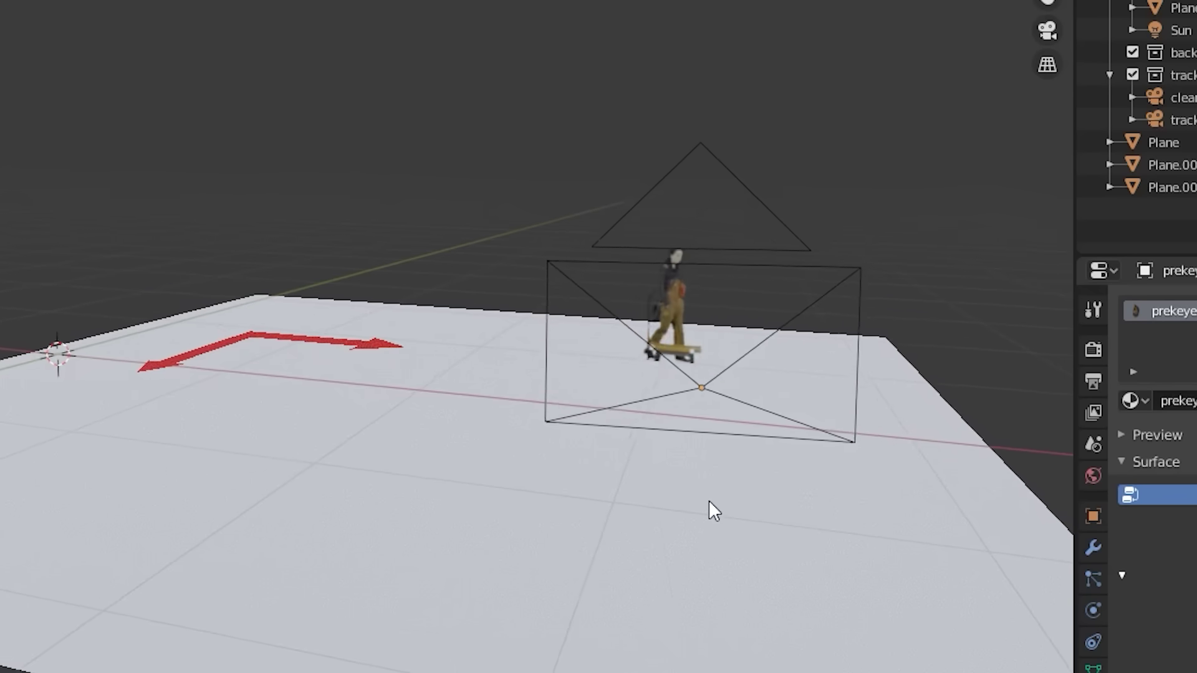
Step: Orbit the viewport around the tracked scene with its point cloud and actor plane
mouse_move(706, 500)
middle_mouse_down()
mouse_move(687, 490)
mouse_move(725, 500)
middle_mouse_up()
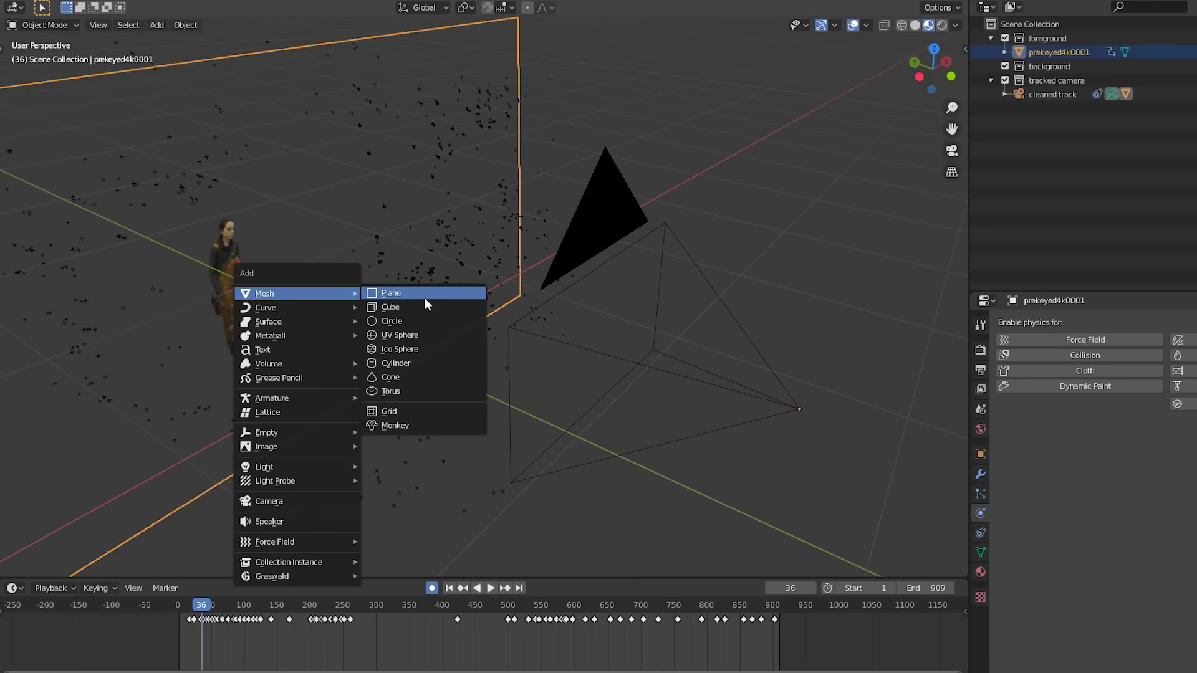
Step: Set a location keyframe at frame 275 and play the shot through the scene camera
scroll(526, 427, "up", 4)
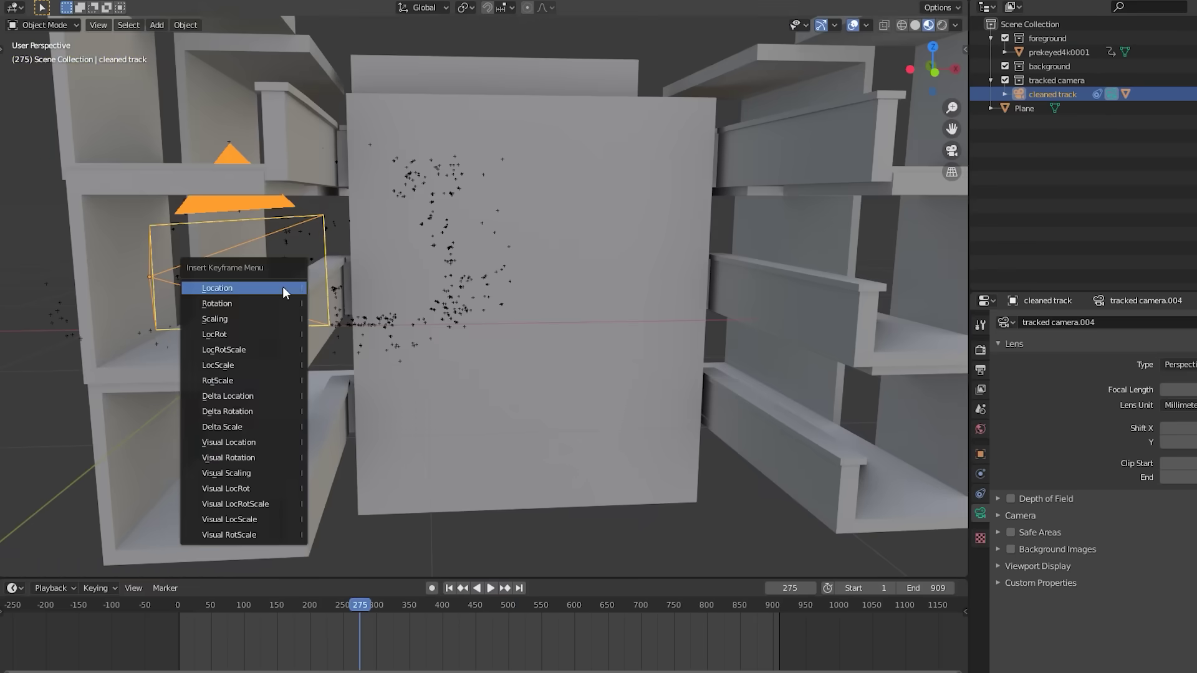
left_click(283, 291)
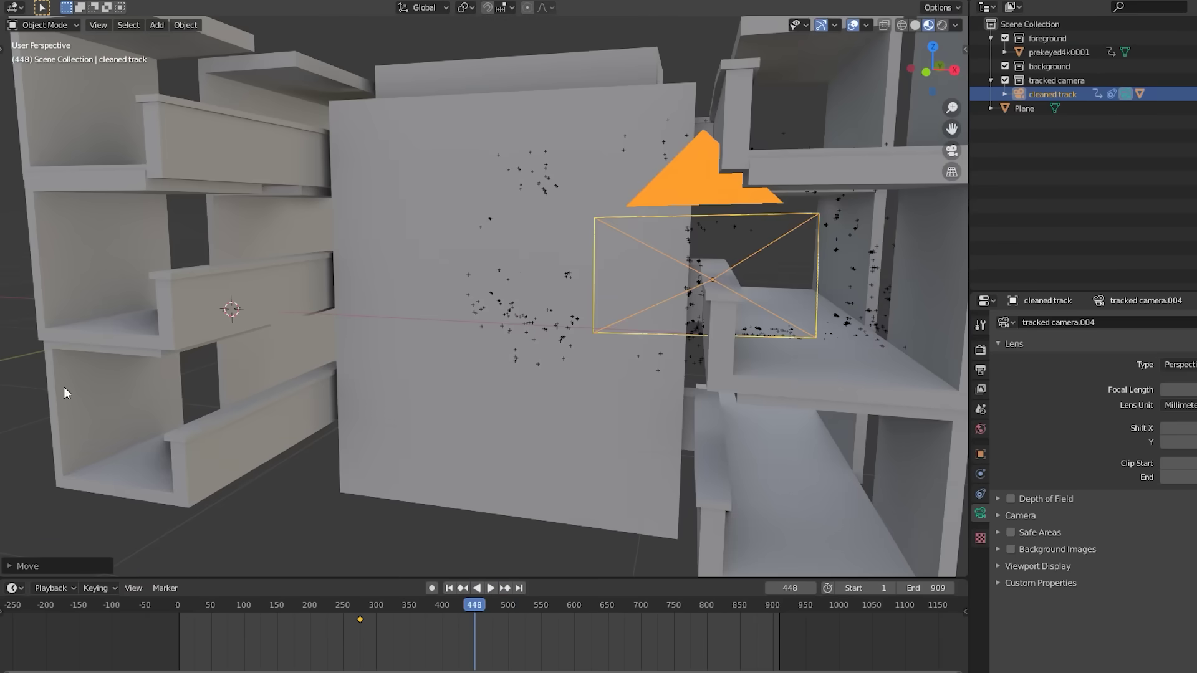
key("KP_0")
key("space")
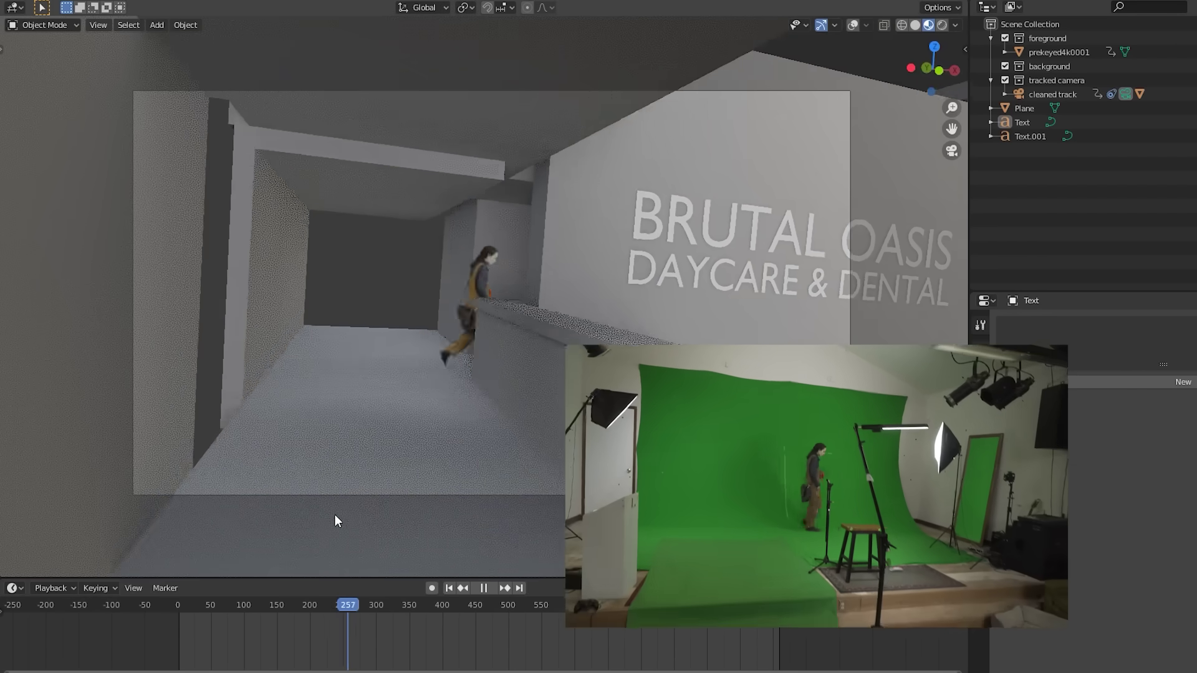
Step: Scrub to about frame 414 and lower the Empty along Z to the figure's feet
left_click_drag(380, 604, 502, 592)
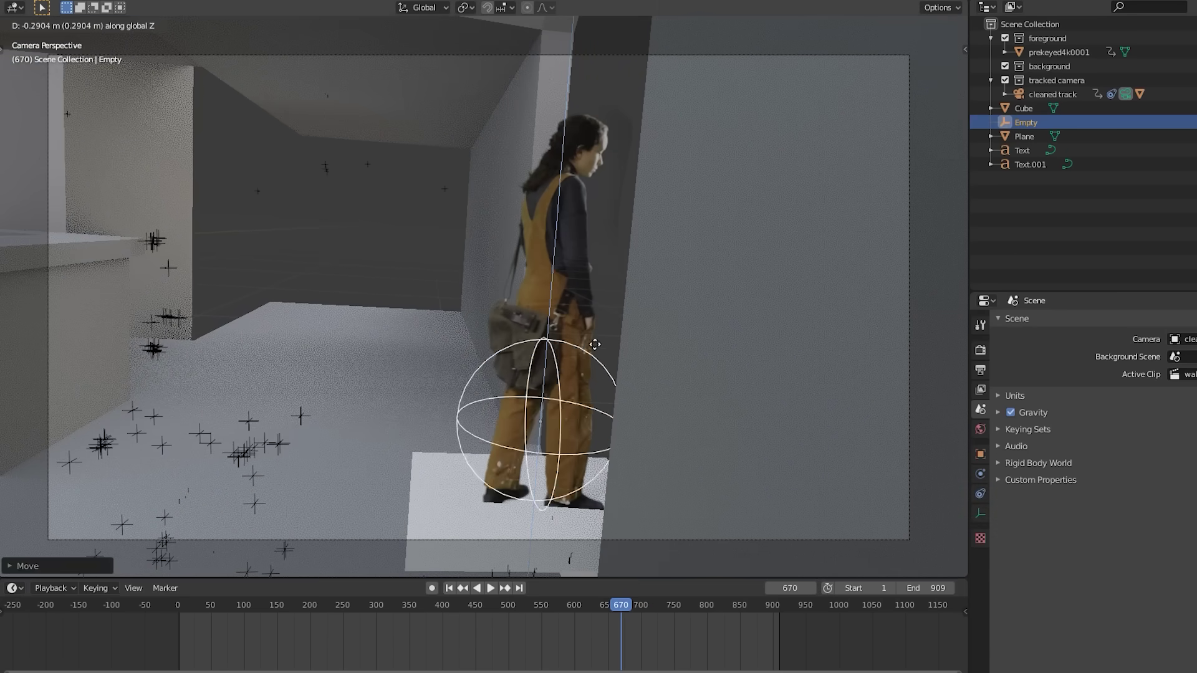
left_click_drag(595, 344, 591, 418)
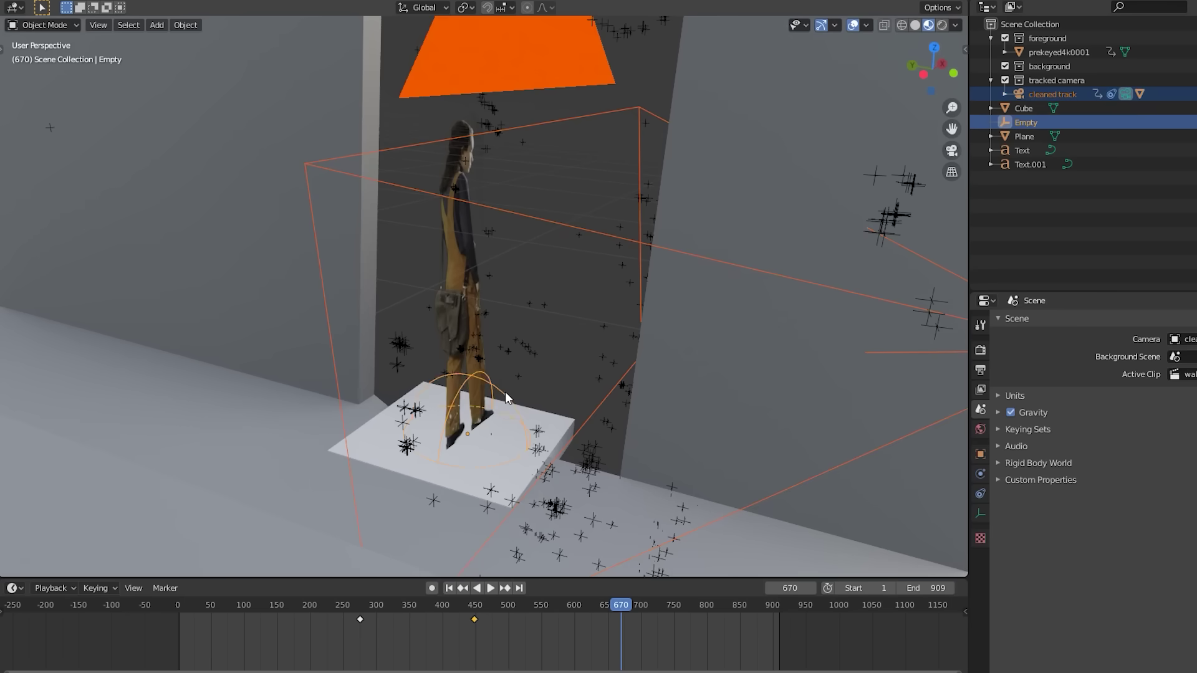
Step: Parent the tracked camera to the Empty keeping transform, then bake its Camera Solver to F-Curves
left_click(507, 394)
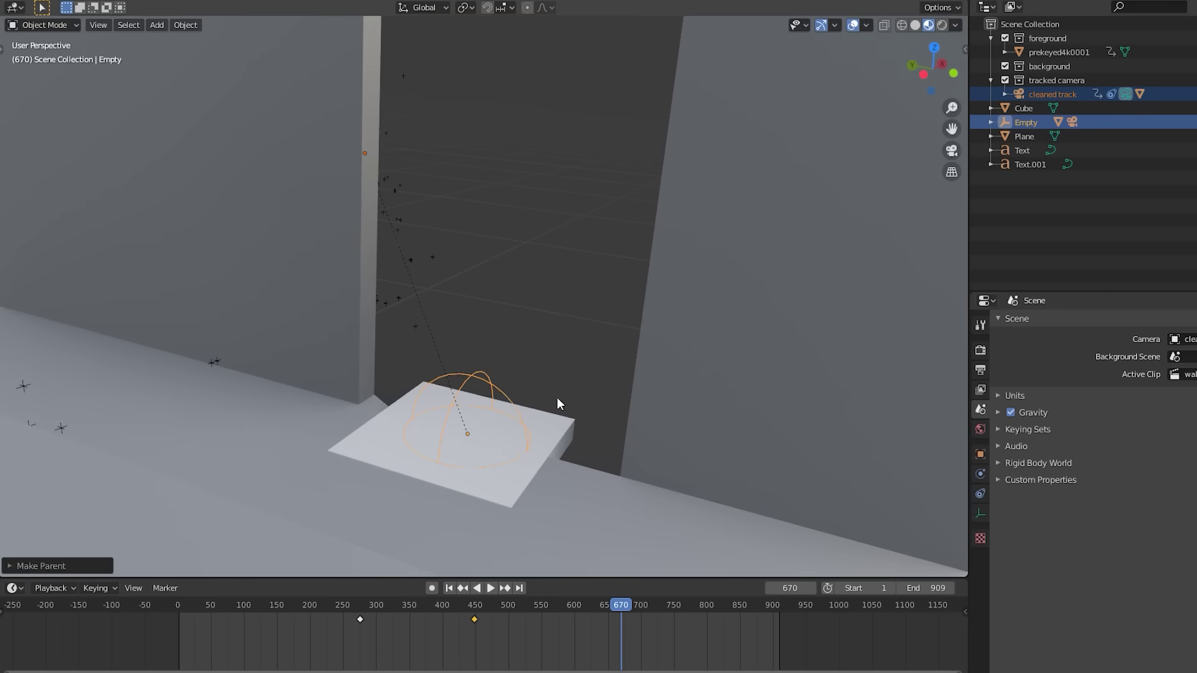
middle_click_drag(556, 397, 472, 399)
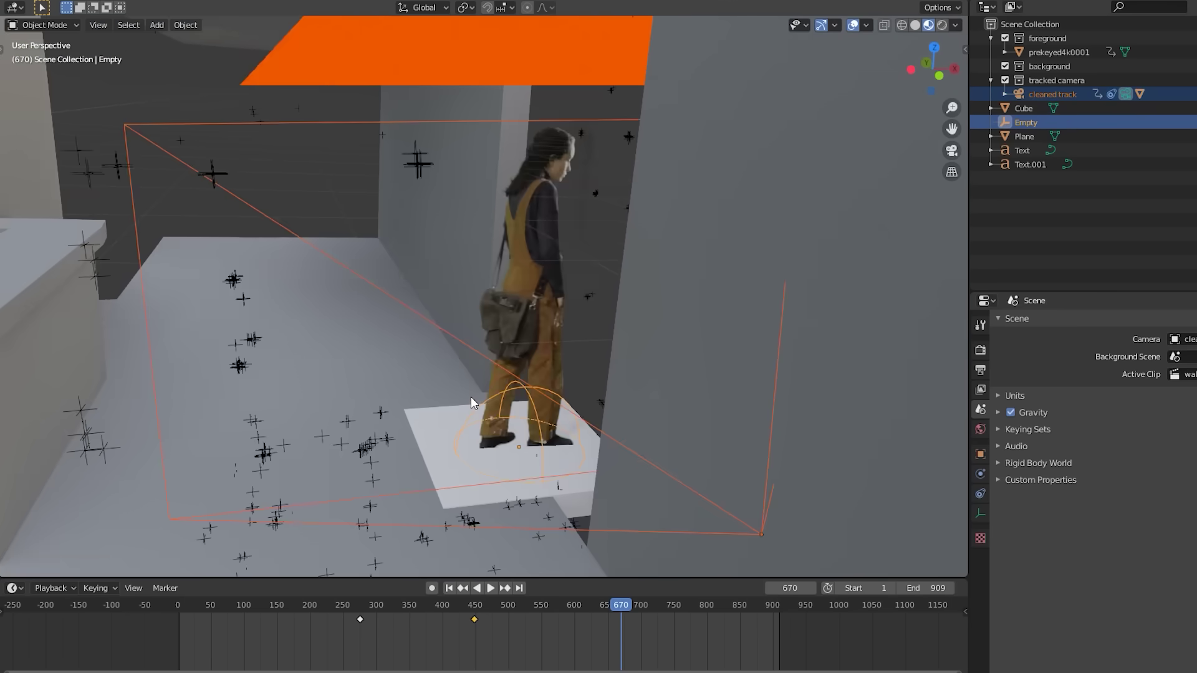
middle_click_drag(470, 396, 977, 491)
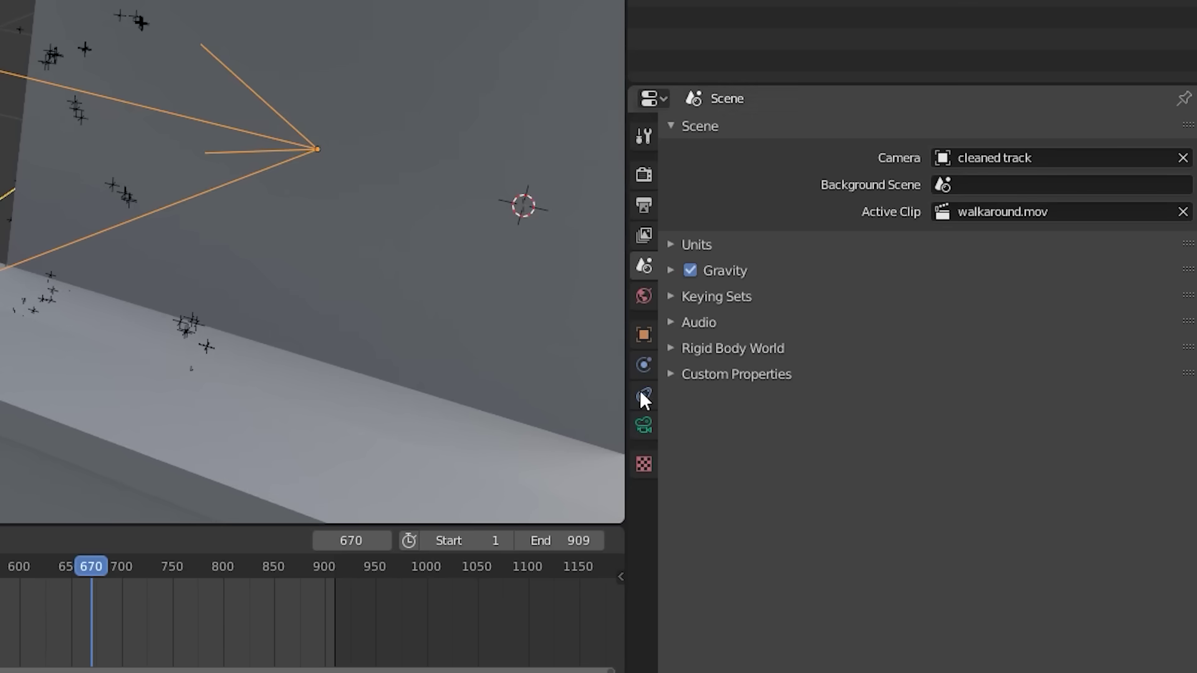
left_click(642, 393)
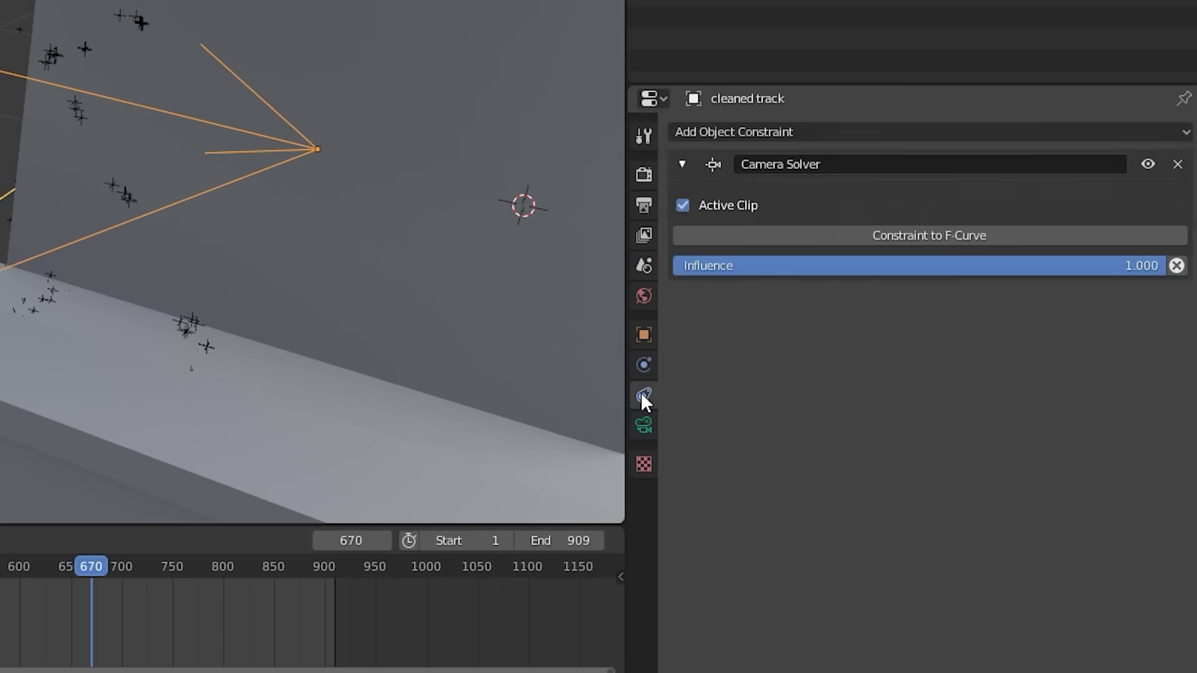
left_click(919, 237)
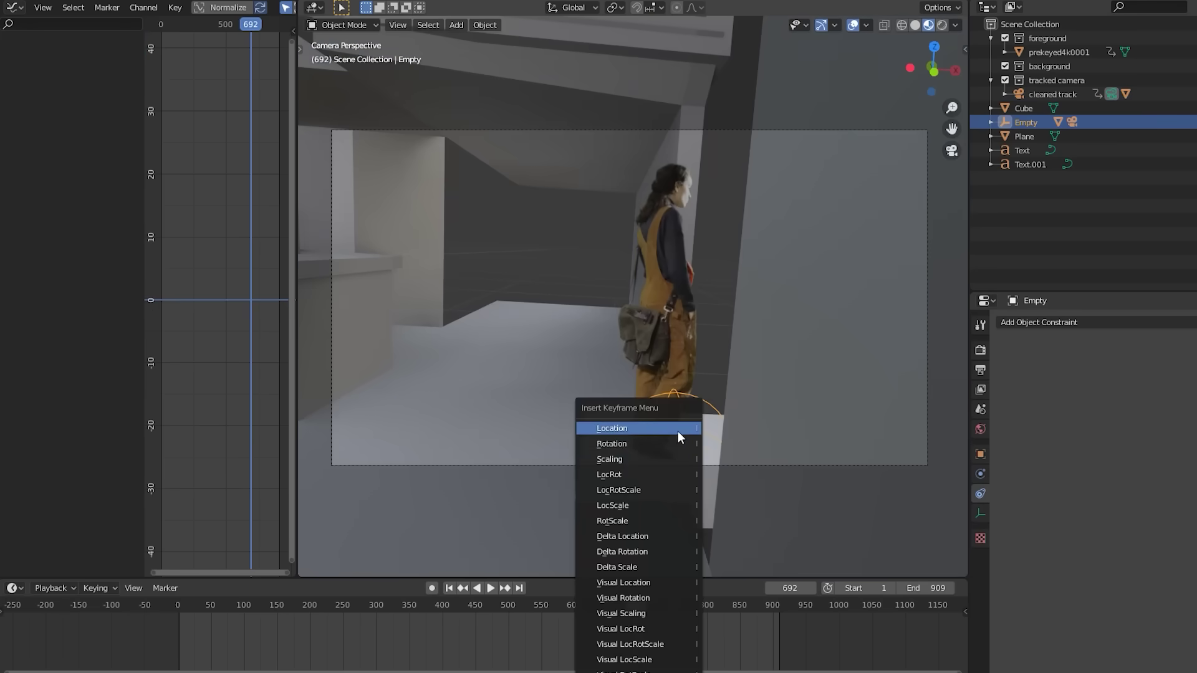
Step: Rotate the Empty to turn the figure and keyframe its rotation at frame 766
left_click(679, 432)
left_click_drag(648, 604, 684, 605)
key("r")
left_click(635, 371)
key("i")
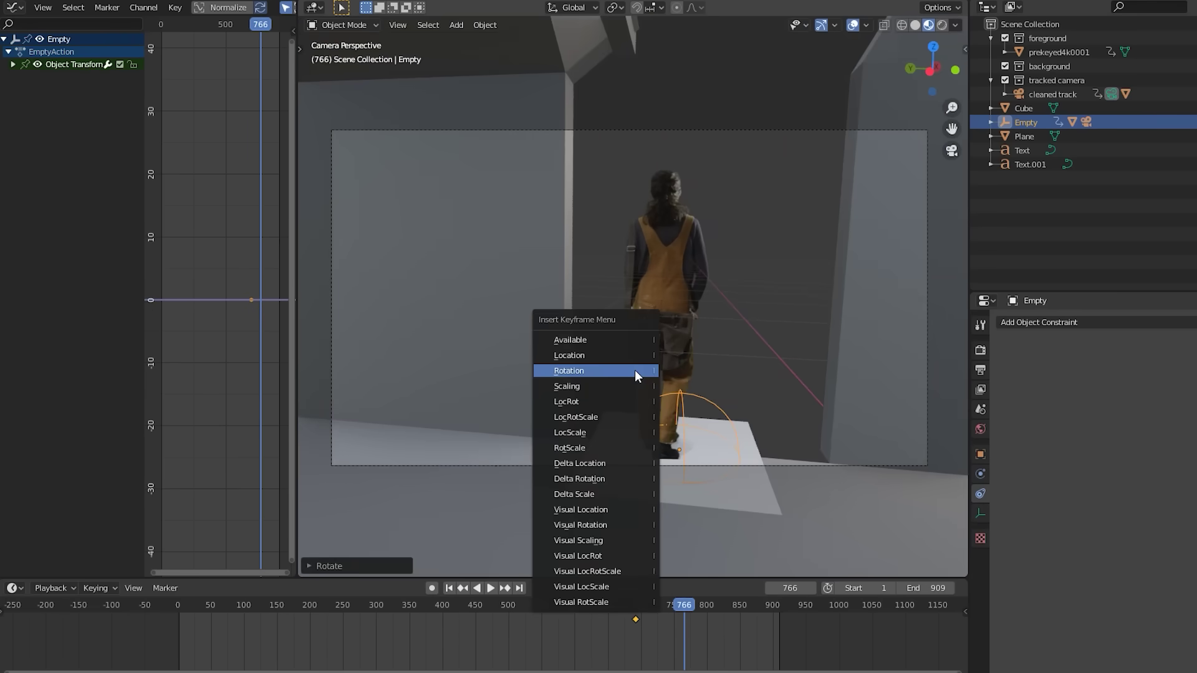
left_click(634, 370)
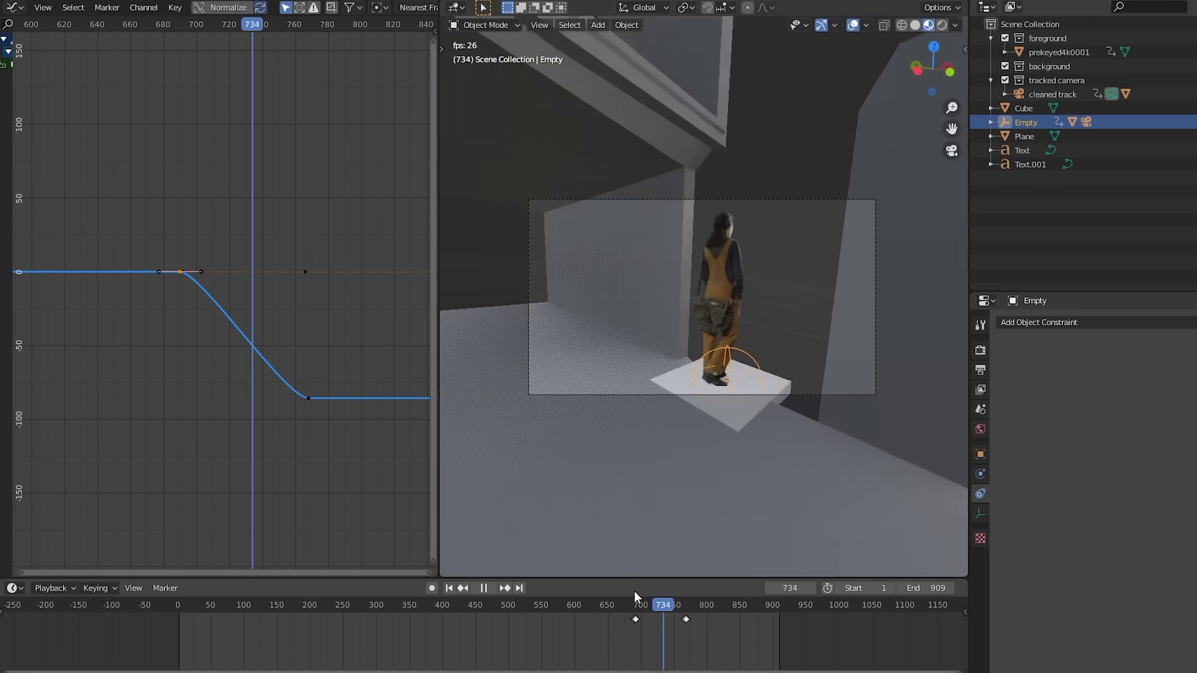
Step: Stop playback and parent the Empty to the Cube with Keep Transform, then move it along Z
key("KP_0")
key("space")
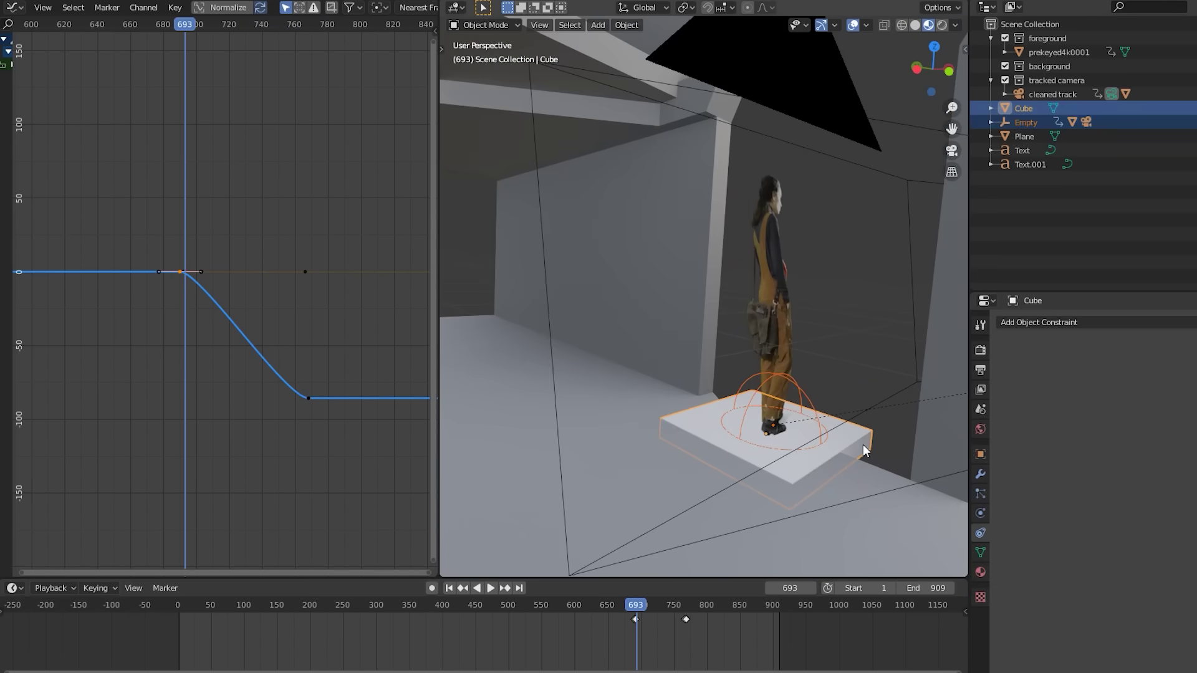
key("ctrl+p")
left_click(866, 445)
key("g")
key("z")
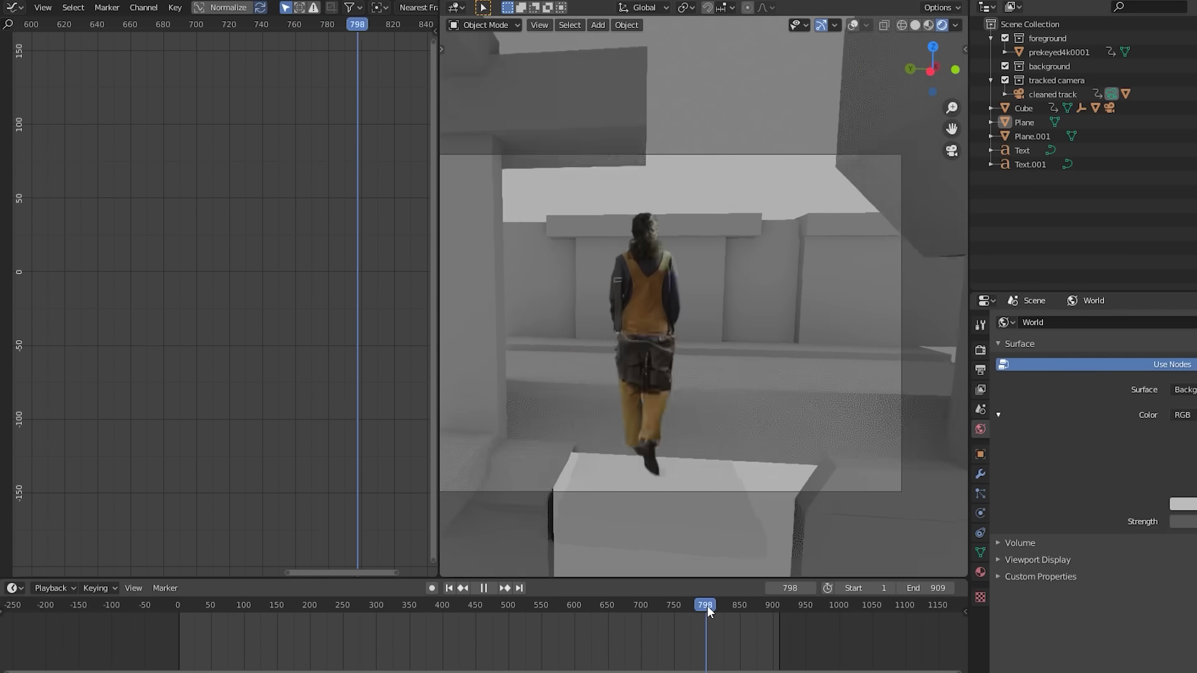
Step: Review the motion by scrubbing frames 840–882, orbiting the set, and playing from frame 669
left_click_drag(707, 605, 736, 608)
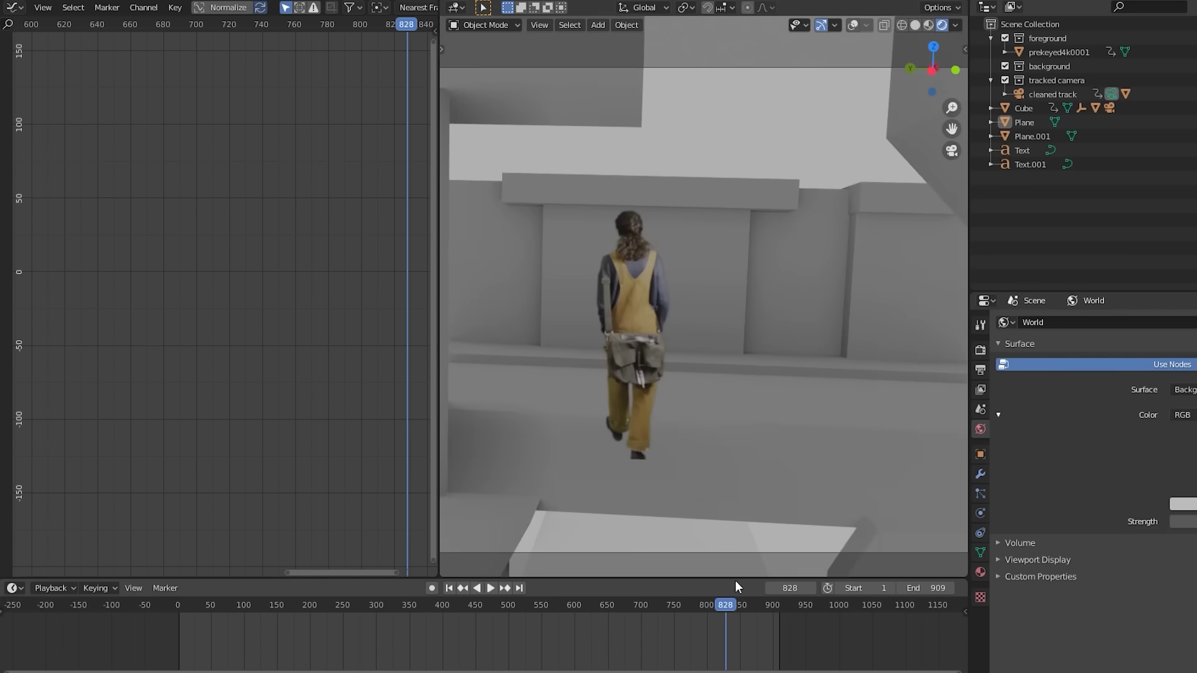
mouse_move(736, 604)
left_mouse_down()
mouse_move(700, 605)
mouse_move(748, 604)
left_mouse_up()
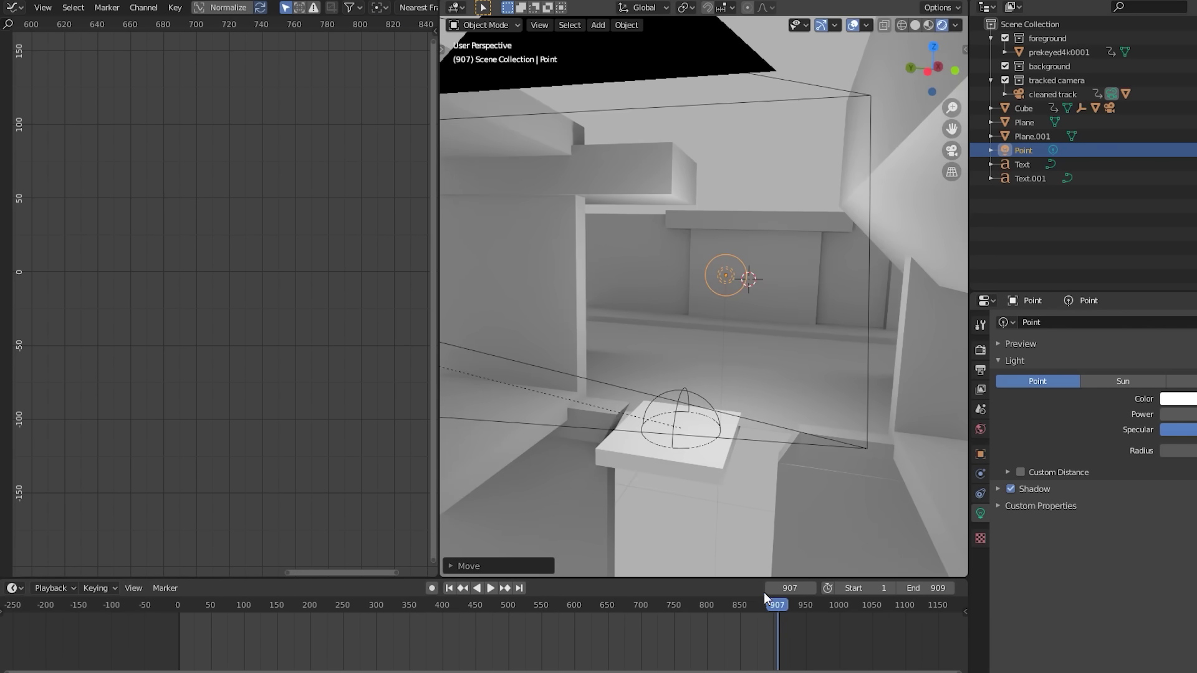
left_click_drag(761, 604, 750, 605)
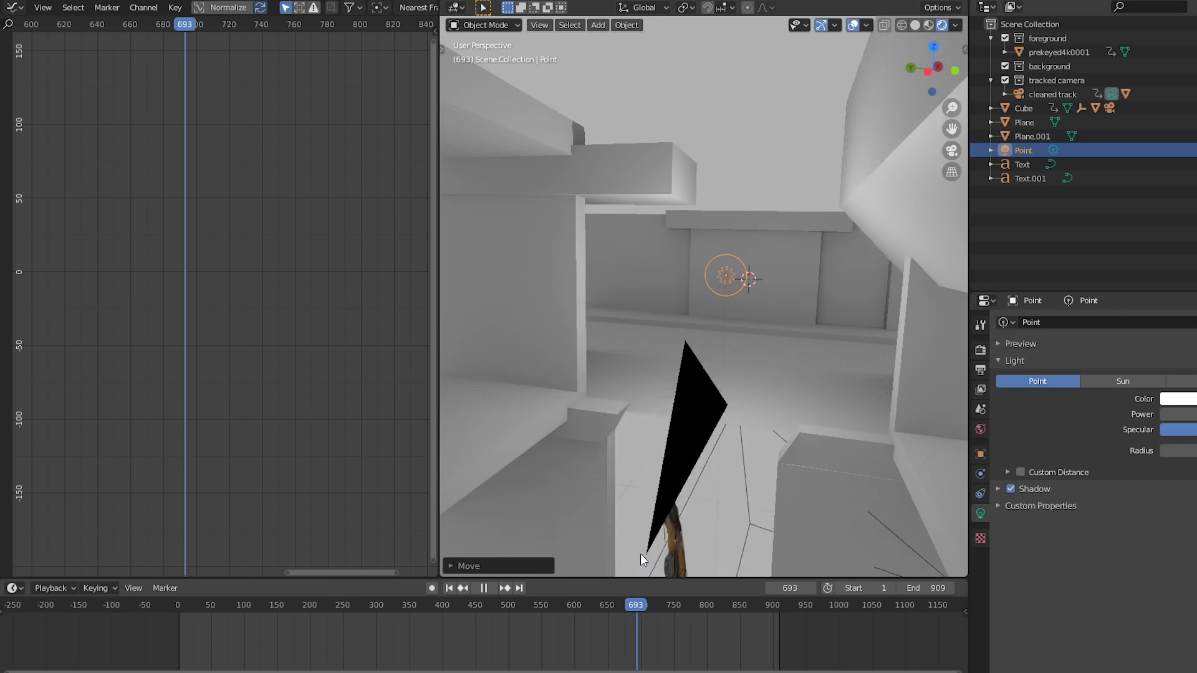
middle_click_drag(641, 554, 802, 548)
left_click(615, 610)
key("space")
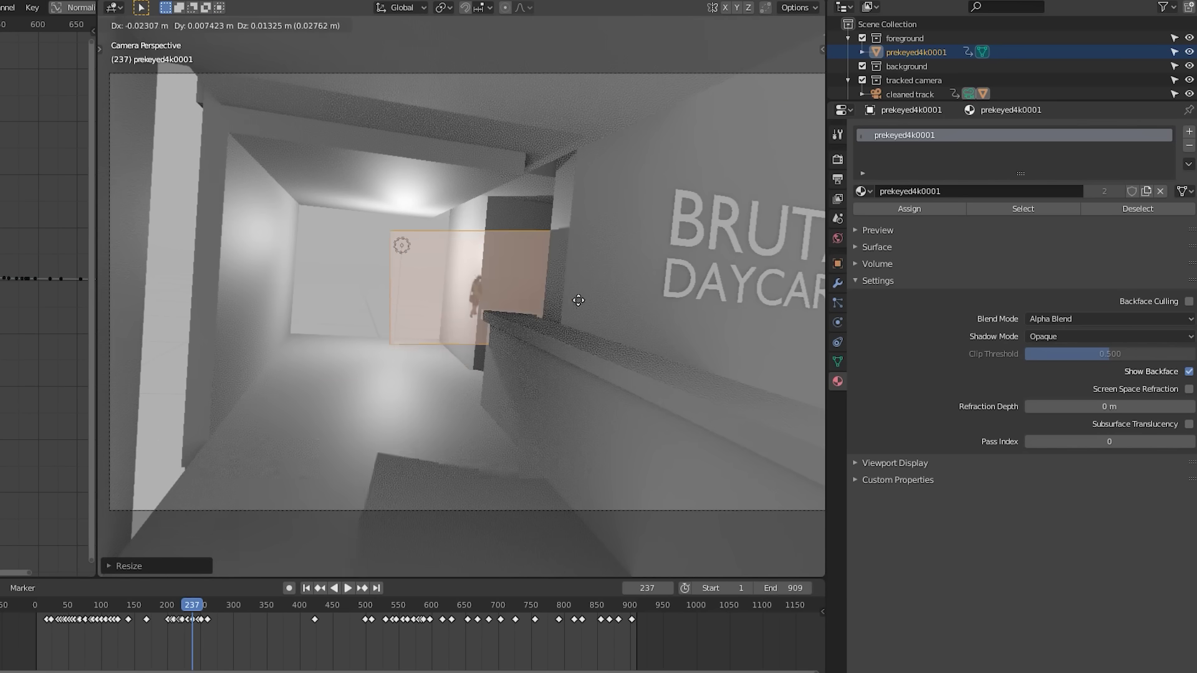
Step: Cancel the resize and set the footage plane material's Shadow Mode to Alpha Hashed
right_click(518, 339)
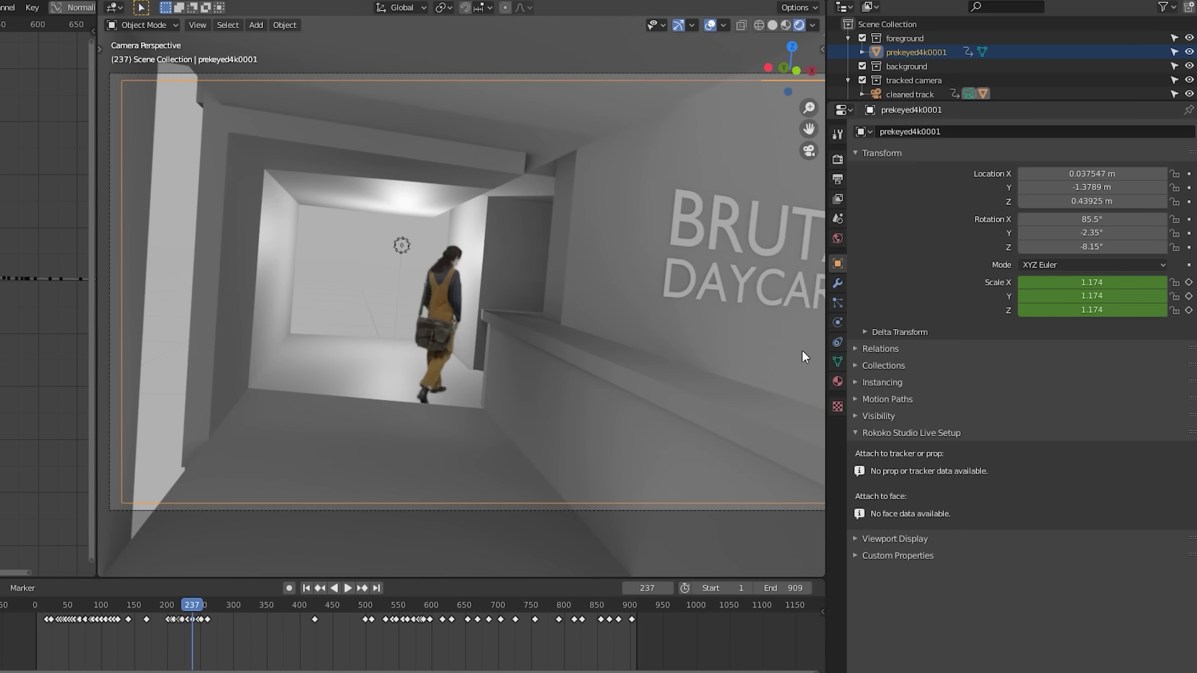
left_click(837, 382)
left_click(859, 264)
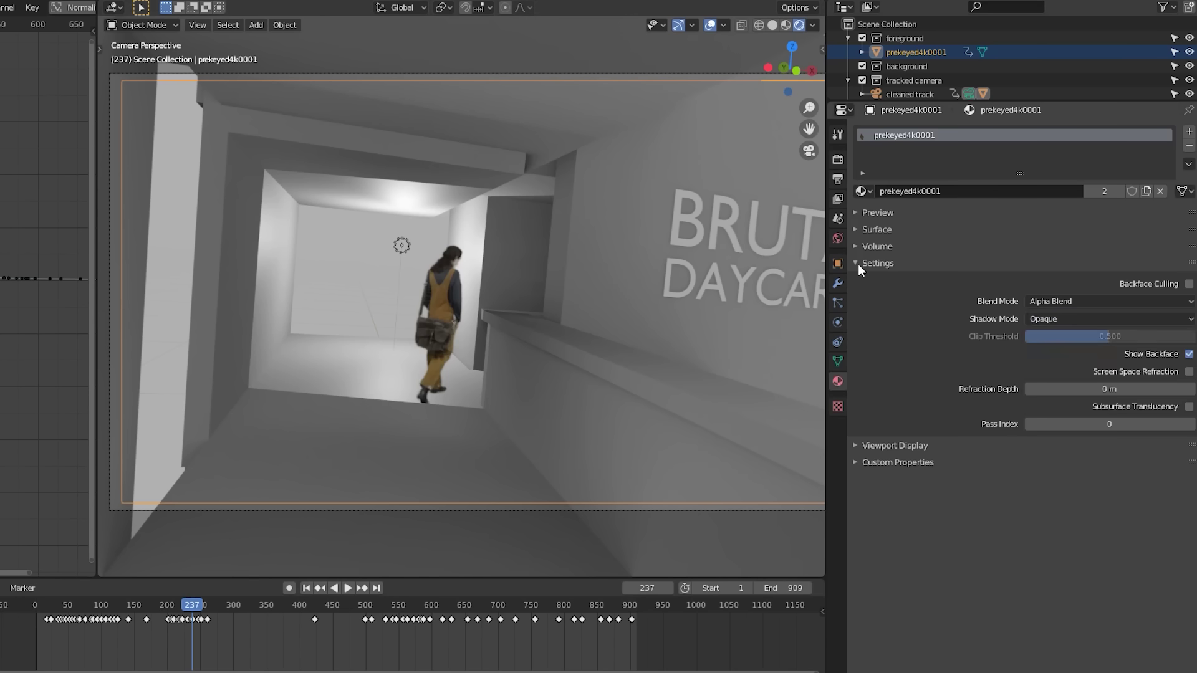
left_click(1041, 319)
left_click(1060, 382)
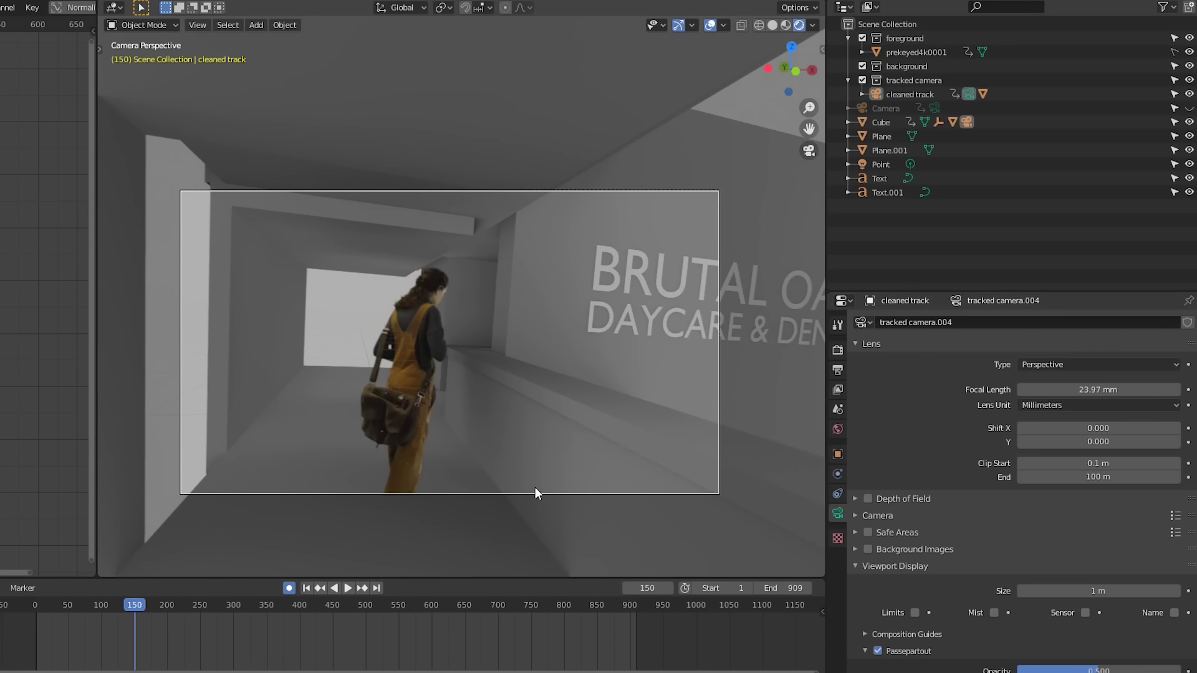
Step: Clear the selection and select the 'cleaned track' camera
left_click(657, 432)
key("alt+a")
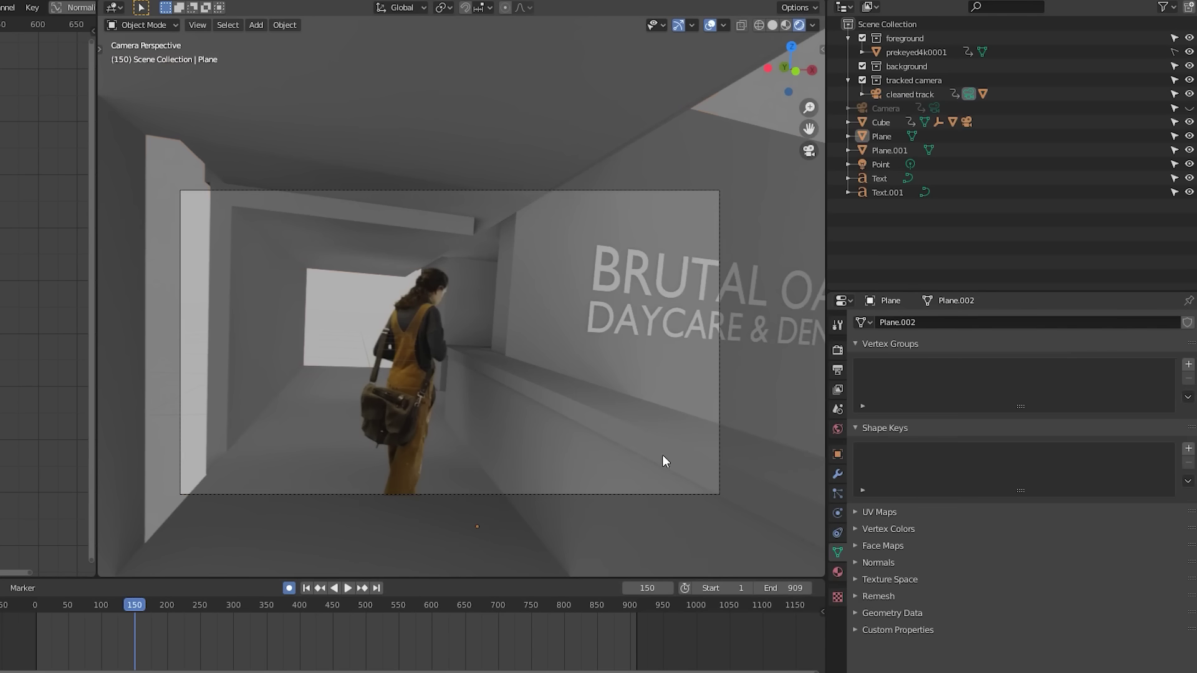
left_click(720, 452)
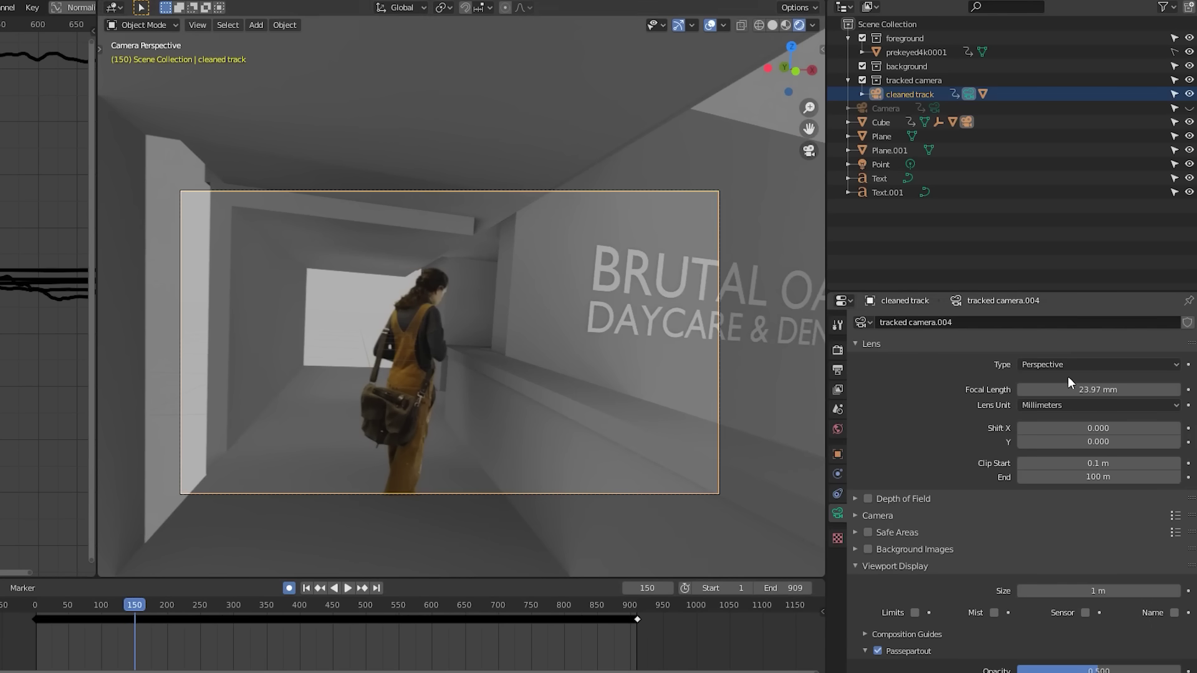
Step: Set the new camera's focal length to 43.97 mm, parent it to the tracked camera, and rotate it
left_click_drag(1073, 389, 1116, 390)
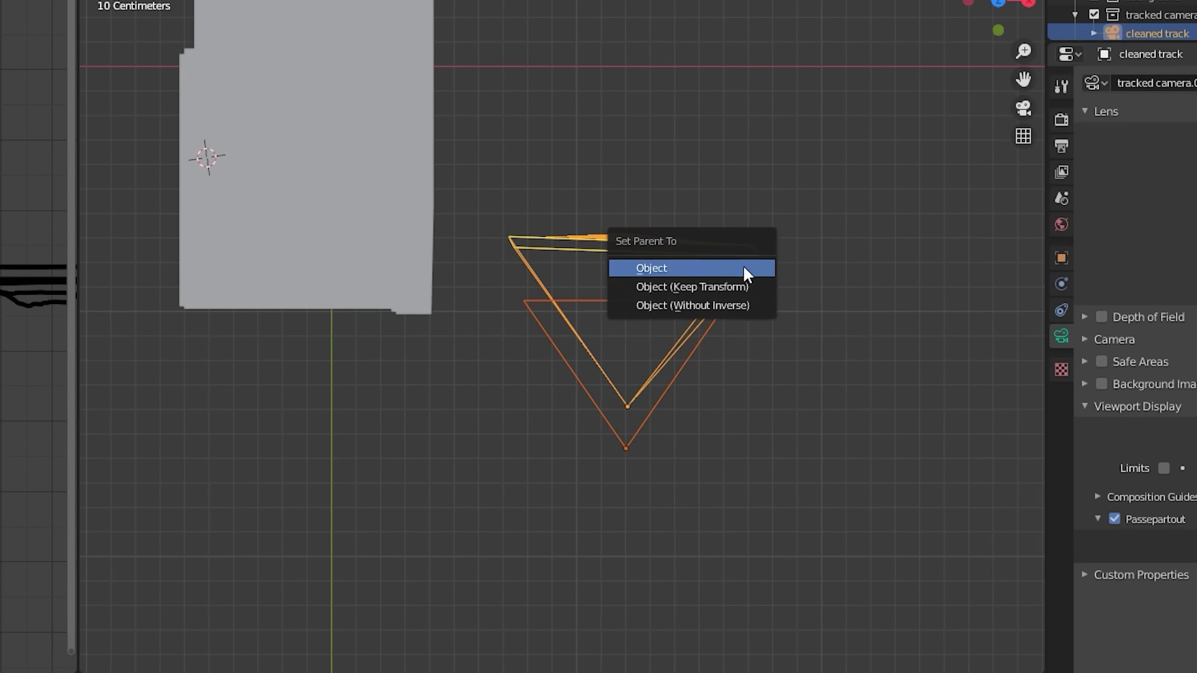
left_click(744, 266)
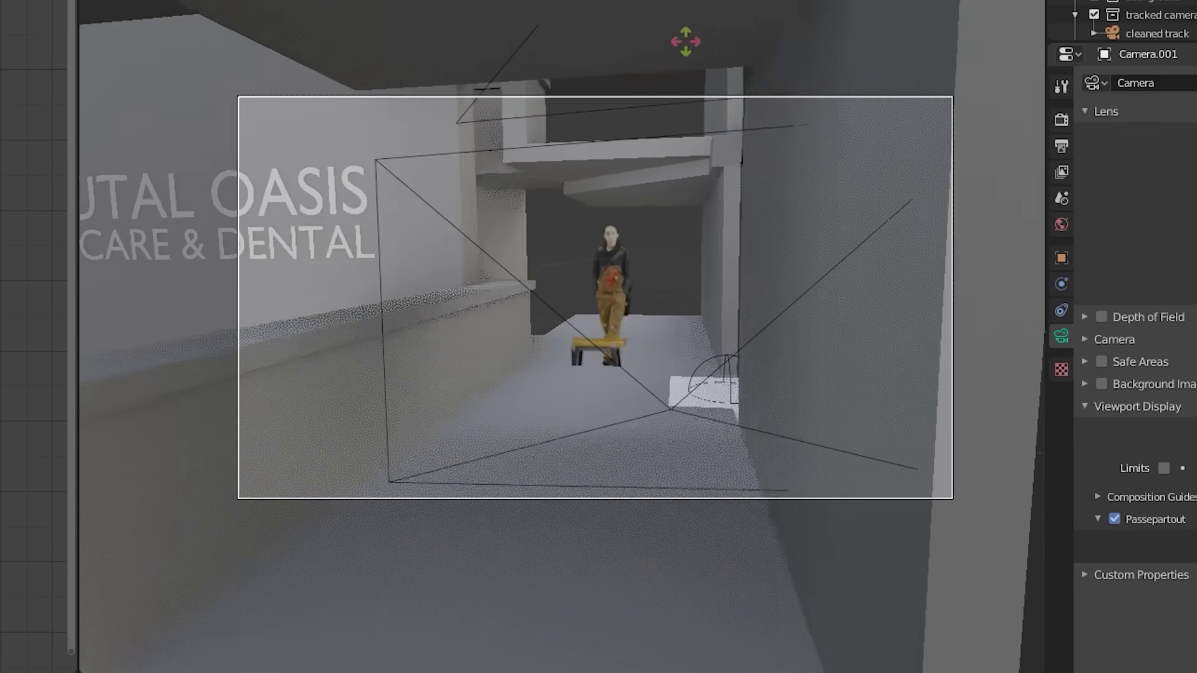
key("r")
key("r")
left_click(741, 118)
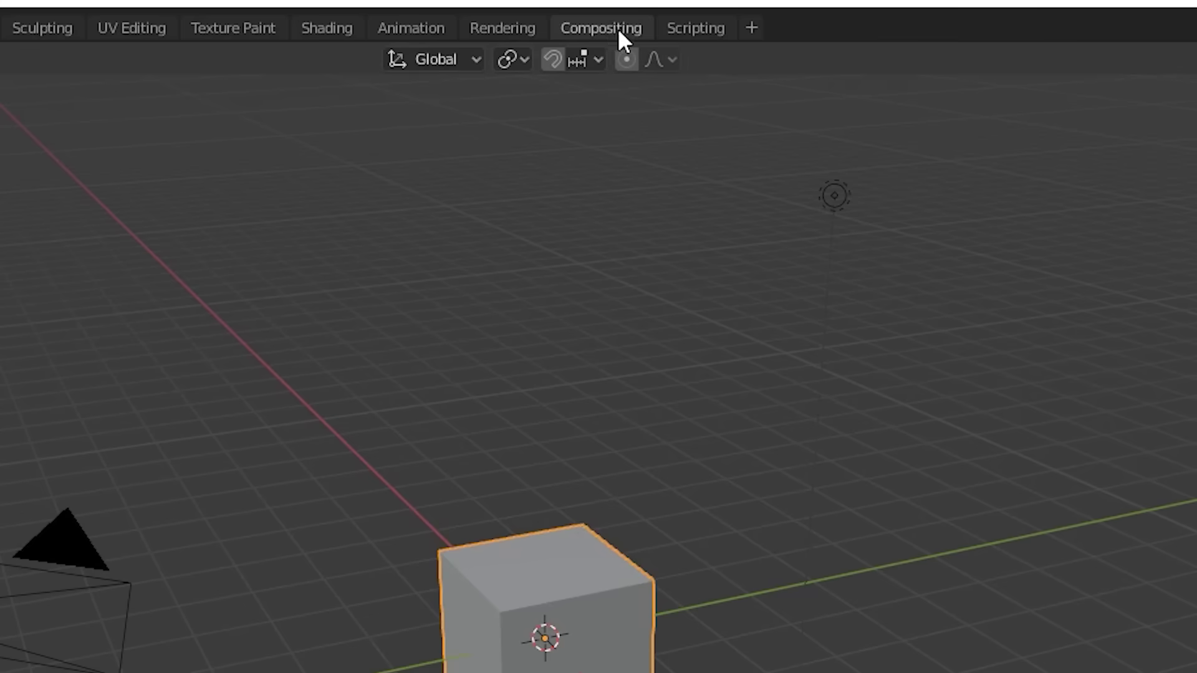
Step: Enable compositing nodes in the Compositing workspace and add a Movie Clip input node
left_click(608, 28)
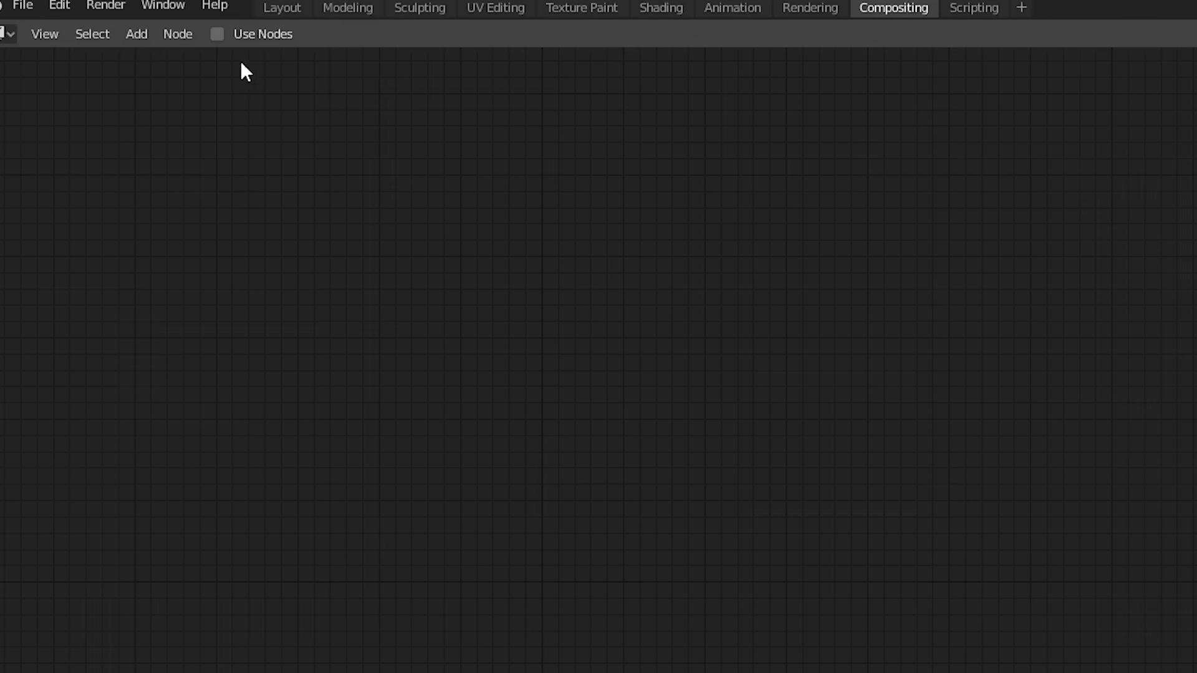
left_click(232, 36)
left_click(136, 35)
mouse_move(168, 87)
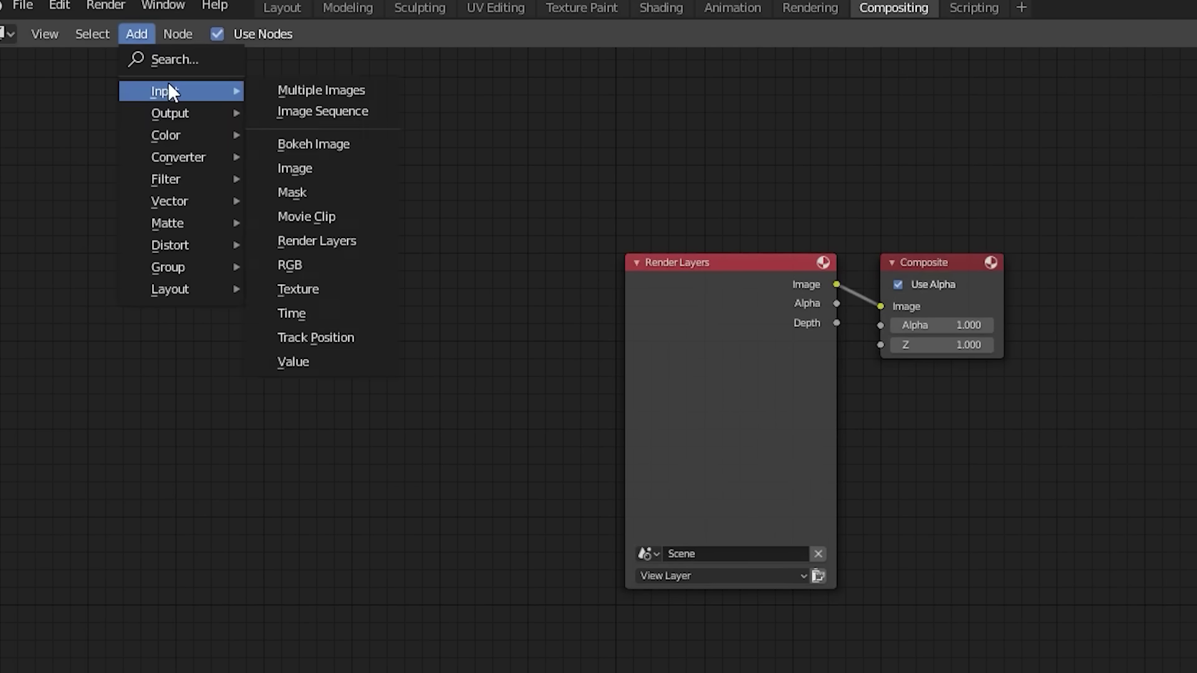
left_click(306, 216)
left_click(181, 275)
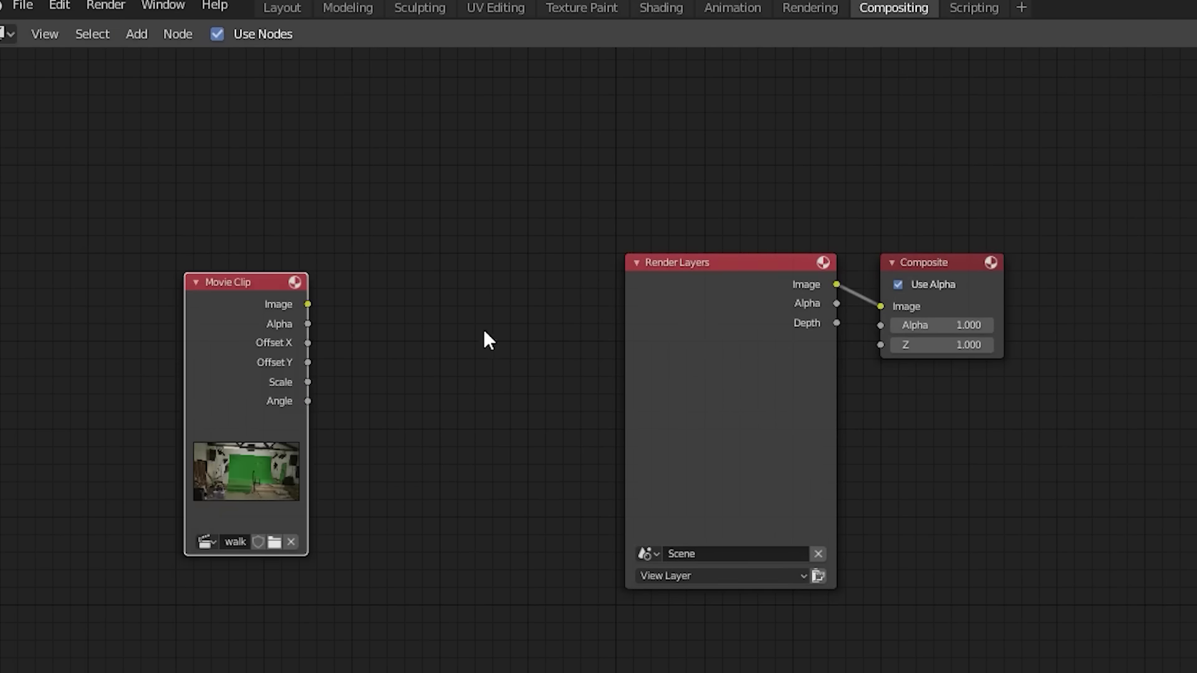
Step: Delete Render Layers, preview the clip through a Viewer node, and enlarge the backdrop
key("x")
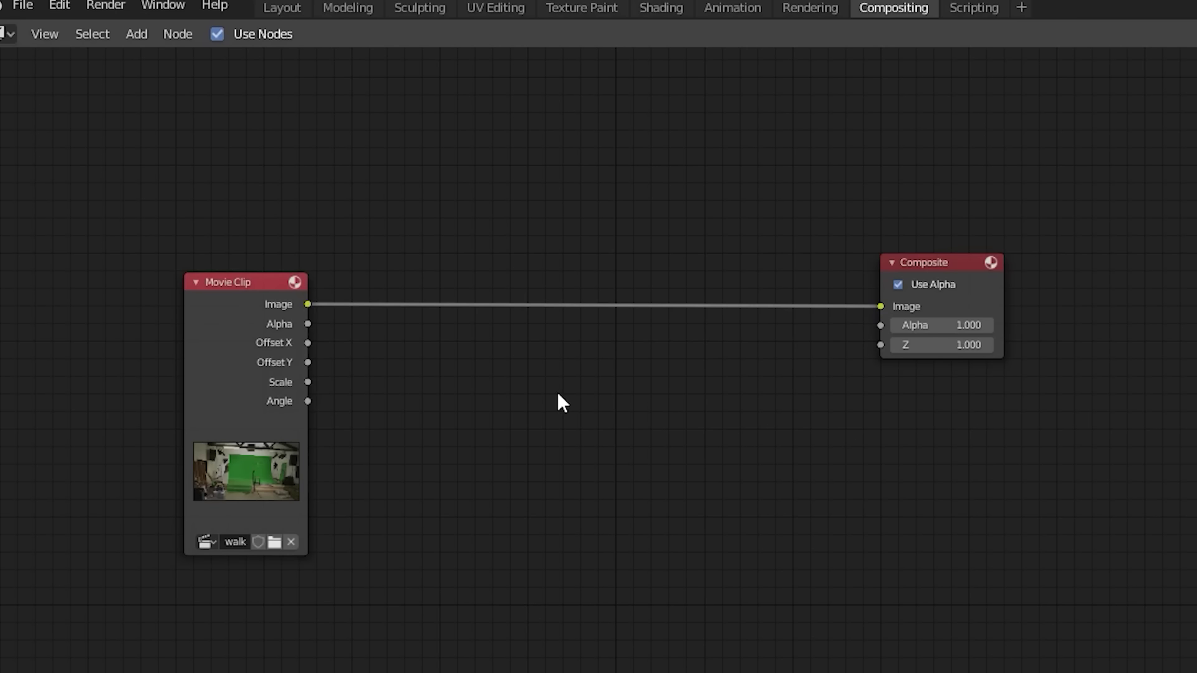
left_click(222, 281, "ctrl+shift")
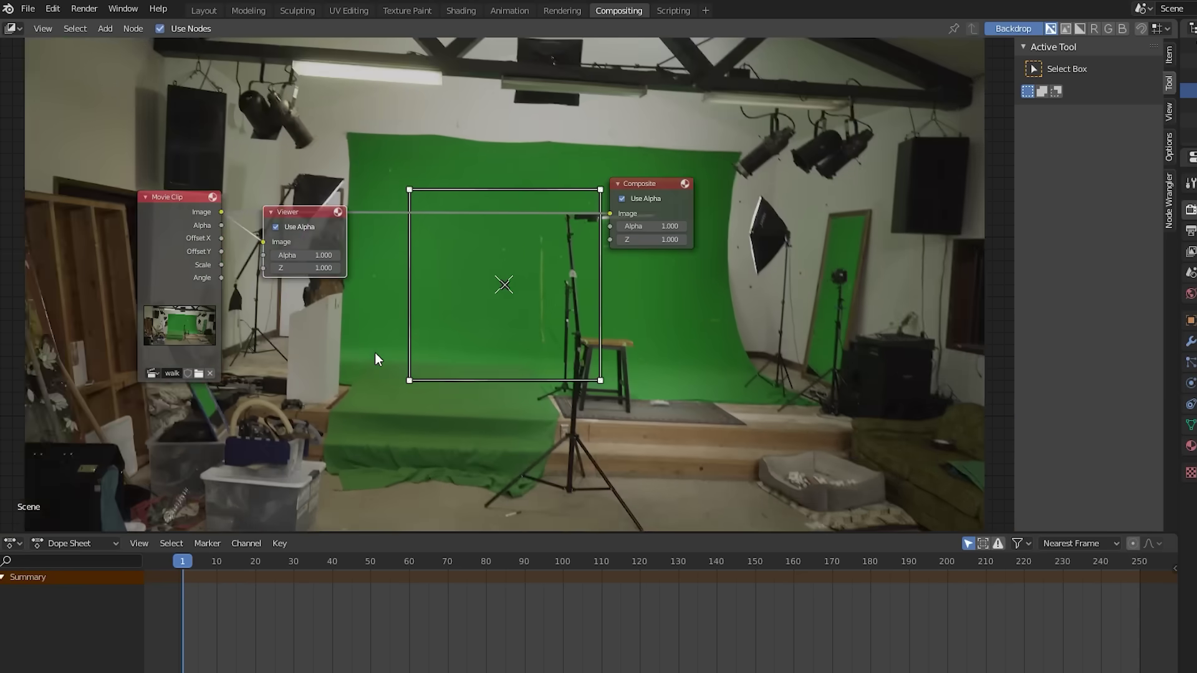
key("alt+v")
key("alt+v")
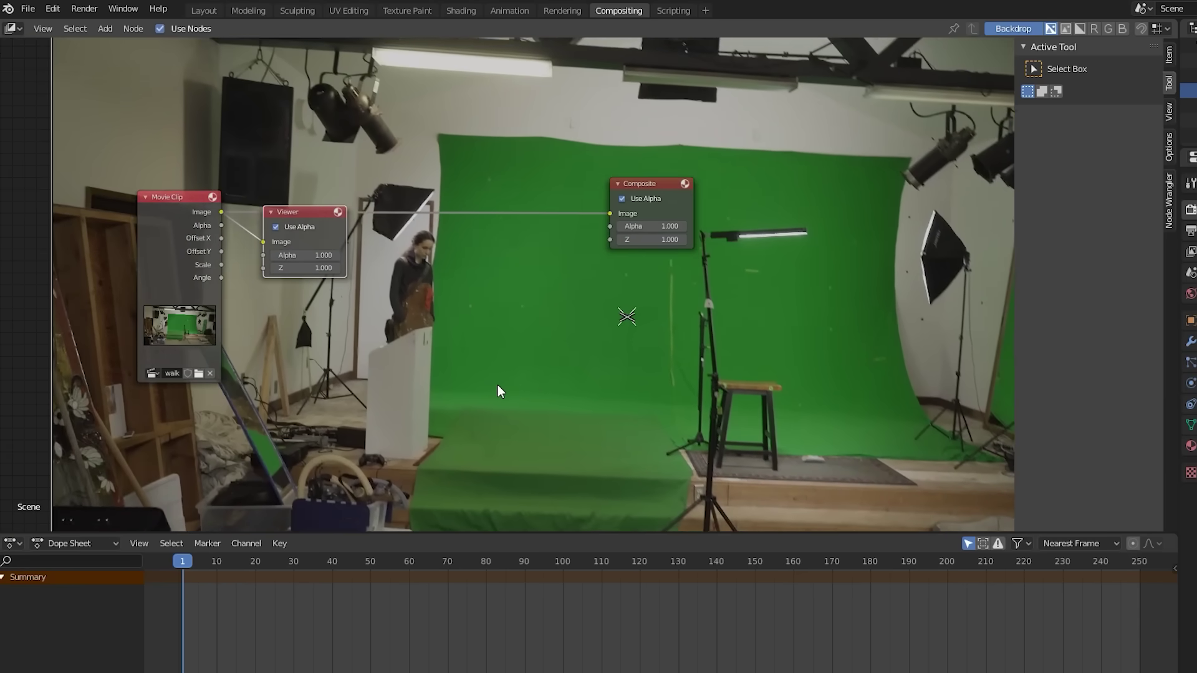
left_click(109, 30)
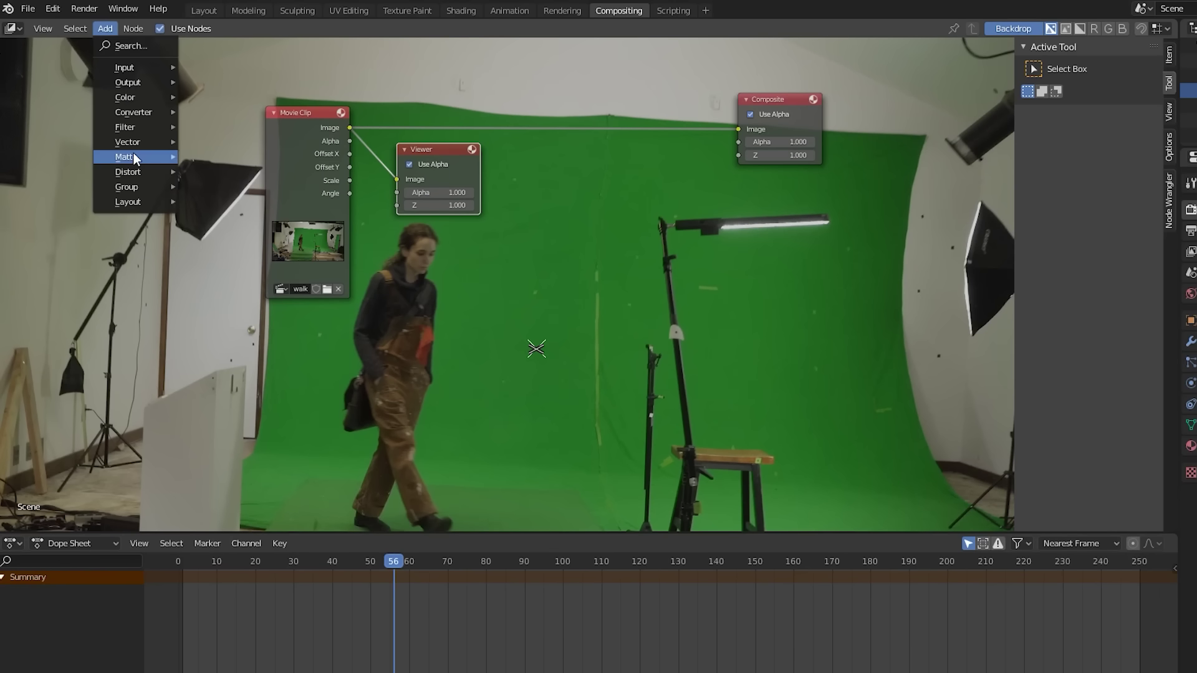
Step: Insert a Keying node into the clip's link and move the Viewer node aside
mouse_move(133, 153)
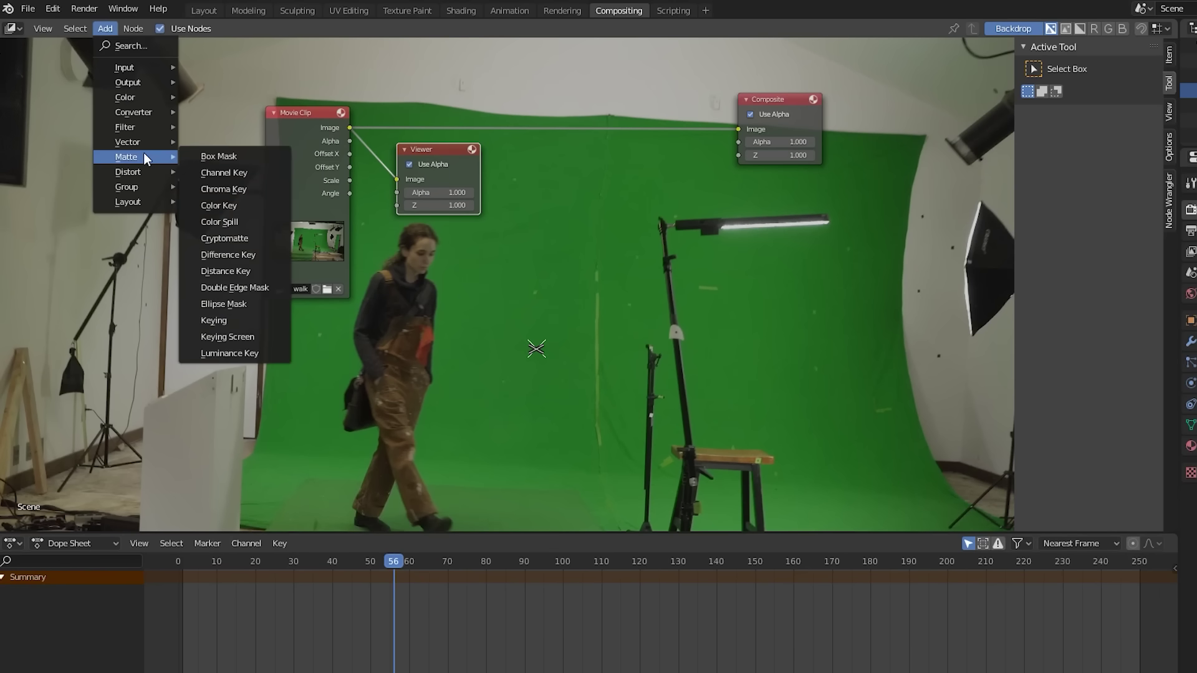
left_click(226, 319)
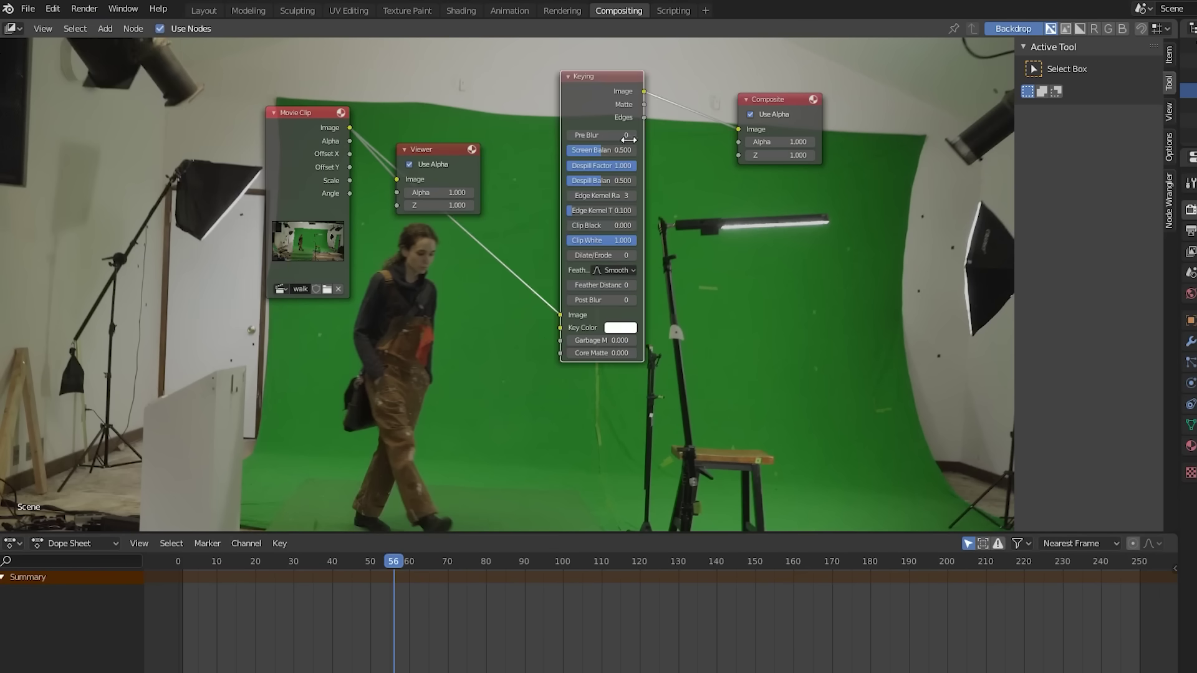
left_click(587, 90)
left_click_drag(463, 110, 730, 37)
middle_click_drag(701, 211, 702, 231)
Step: Eyedrop the green screen backdrop as the Keying node's Key Color
left_click(630, 357)
left_click(706, 320)
left_click(872, 257)
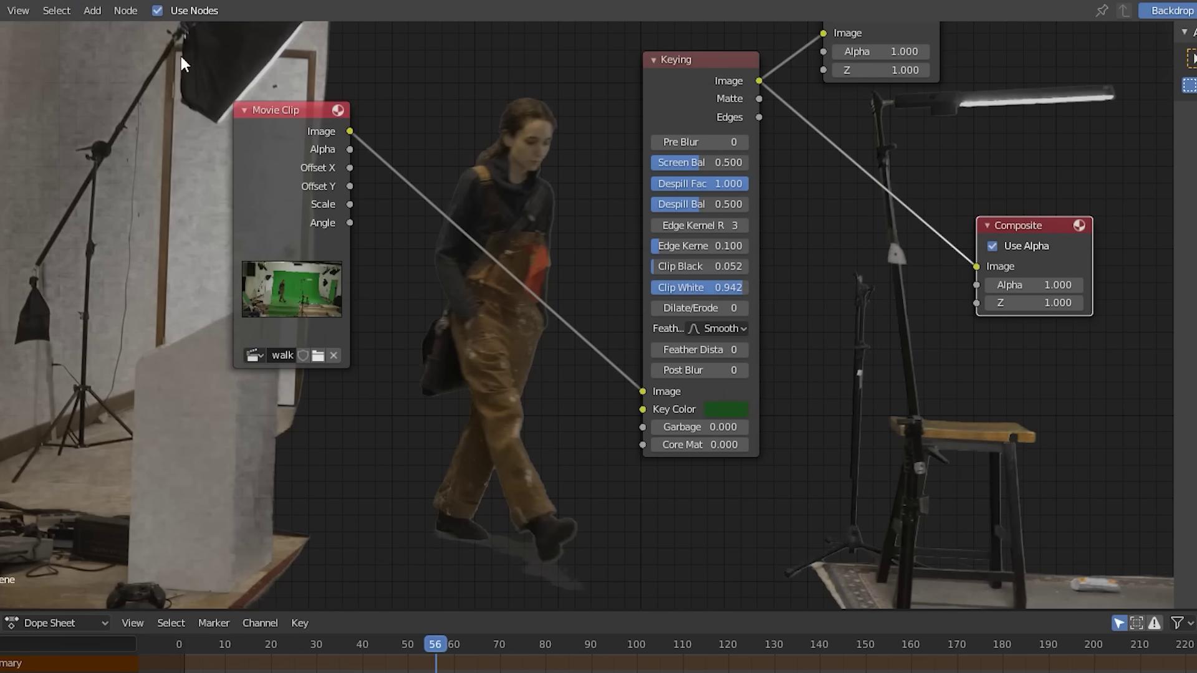
Step: Insert an Alpha Convert node between the Keying and Composite nodes
left_click(105, 28)
mouse_move(133, 111)
left_click(223, 107)
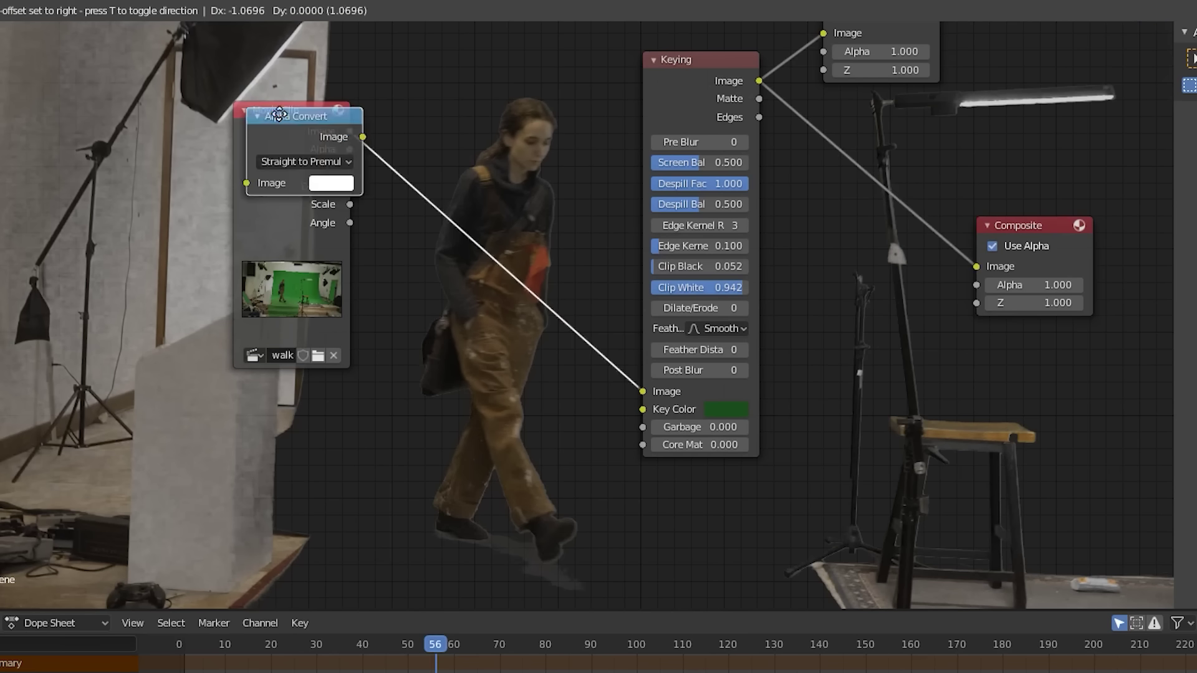
left_click(825, 194)
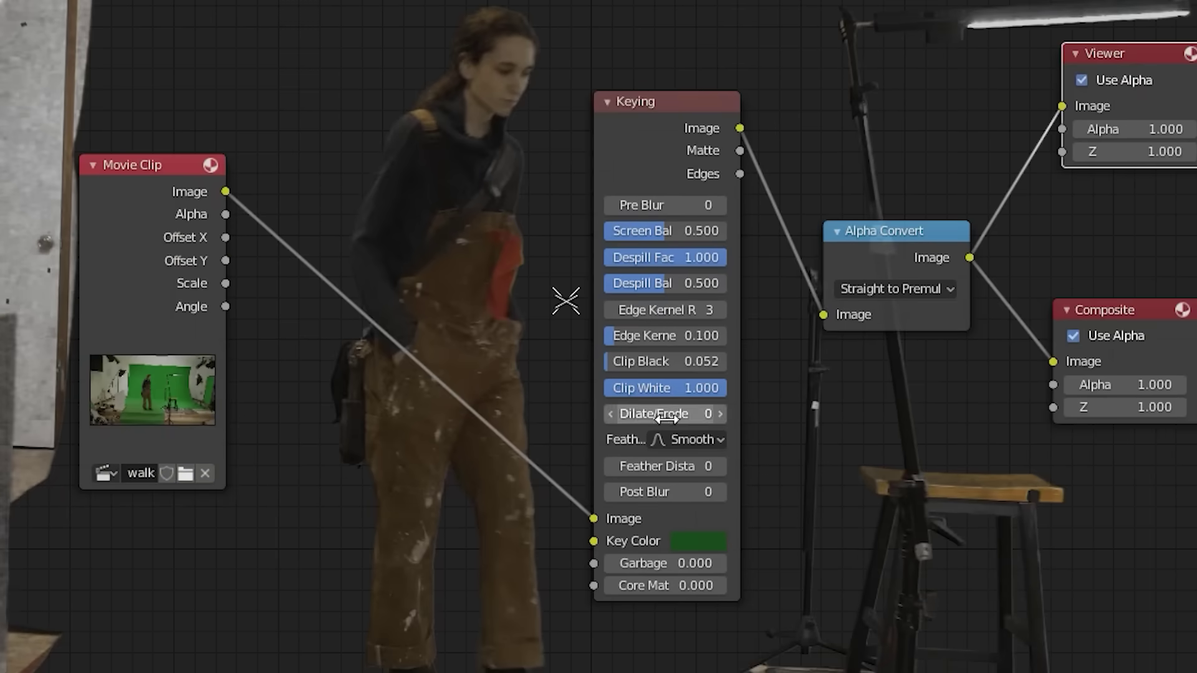
Step: Tune Dilate/Erode, Despill Balance 0.567 and Feather Distance, then undo a trial Edge Kernel change
left_click(666, 419)
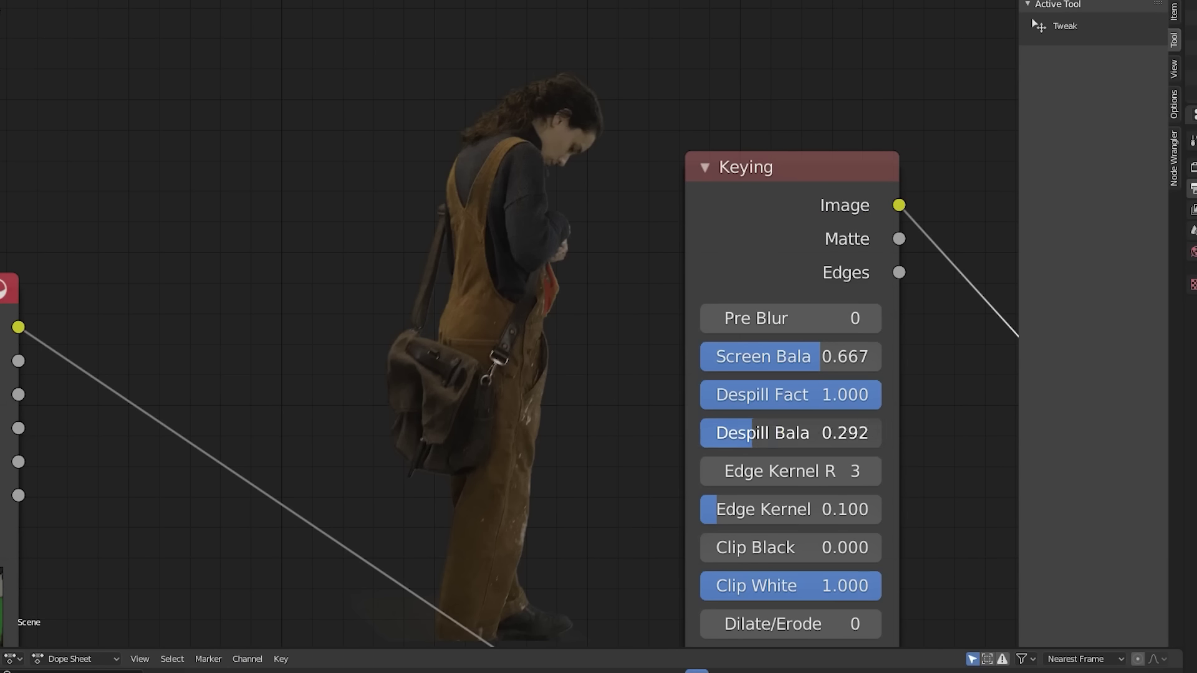
left_click_drag(1068, 206, 1196, 216)
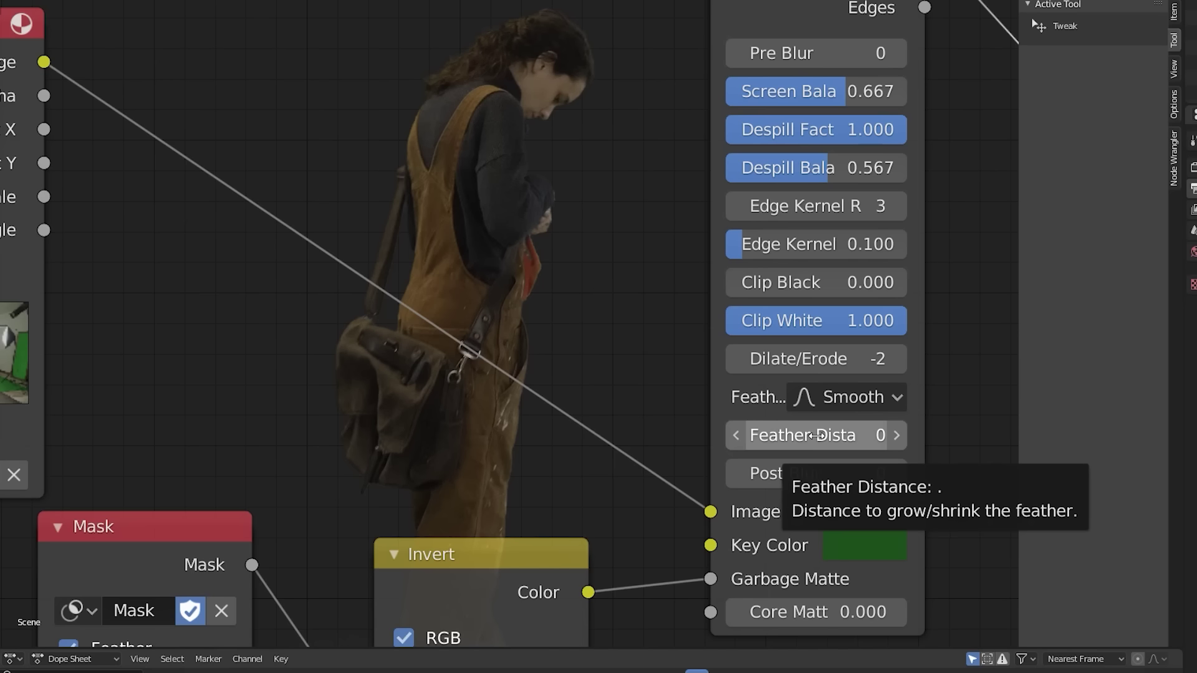
left_click_drag(811, 435, 491, 5)
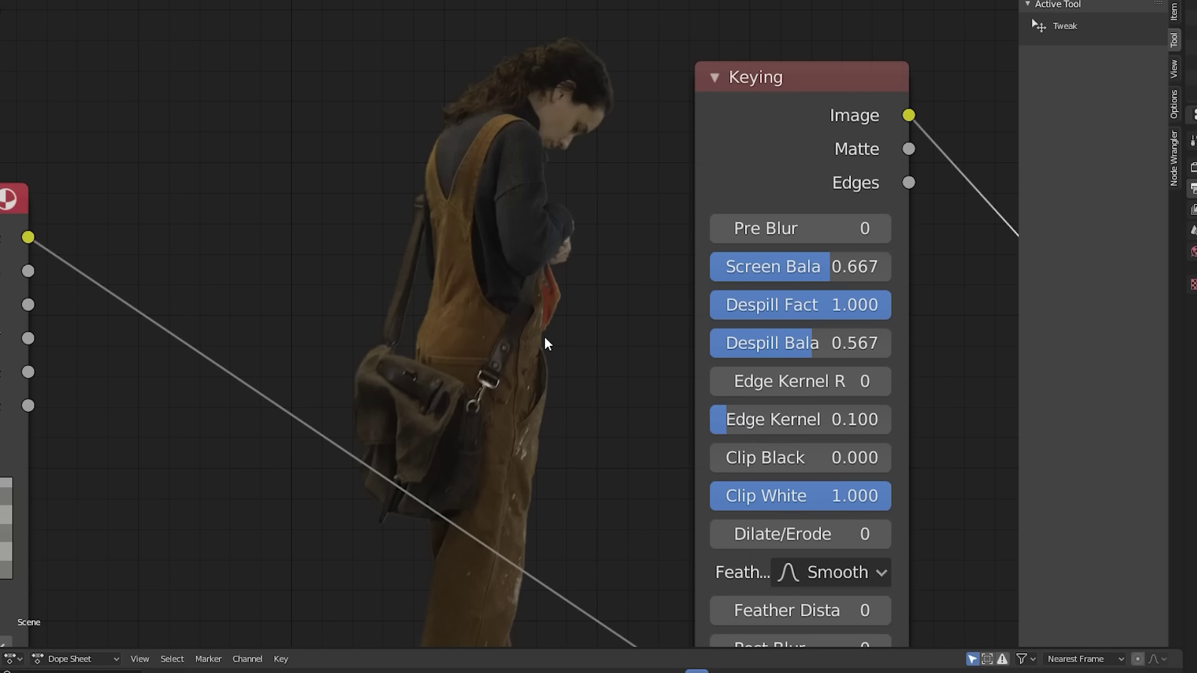
left_click_drag(728, 420, 803, 420)
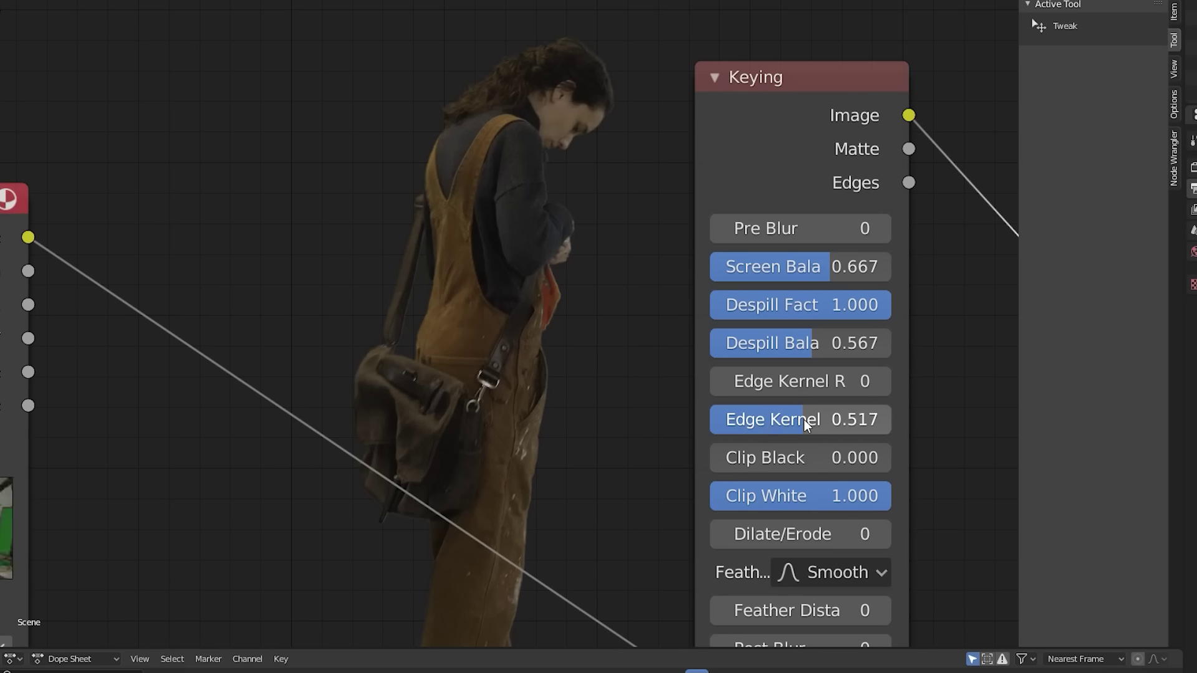
key("ctrl+z")
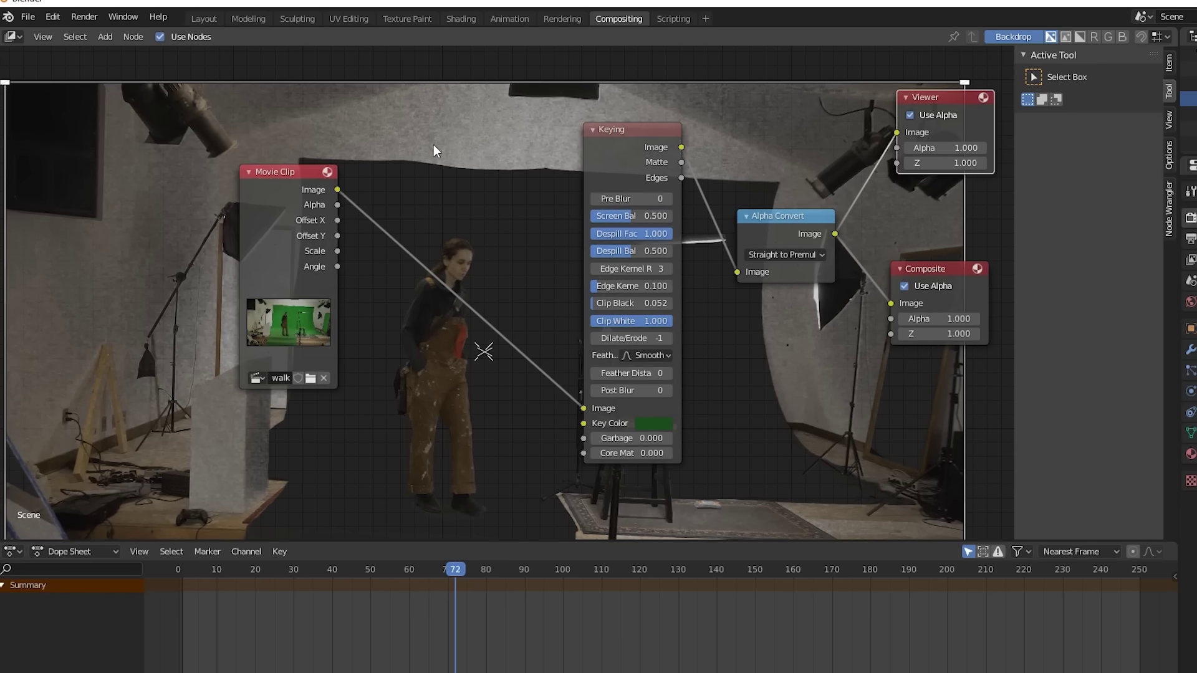
Step: Add the Masking workspace
left_click(707, 19)
mouse_move(672, 90)
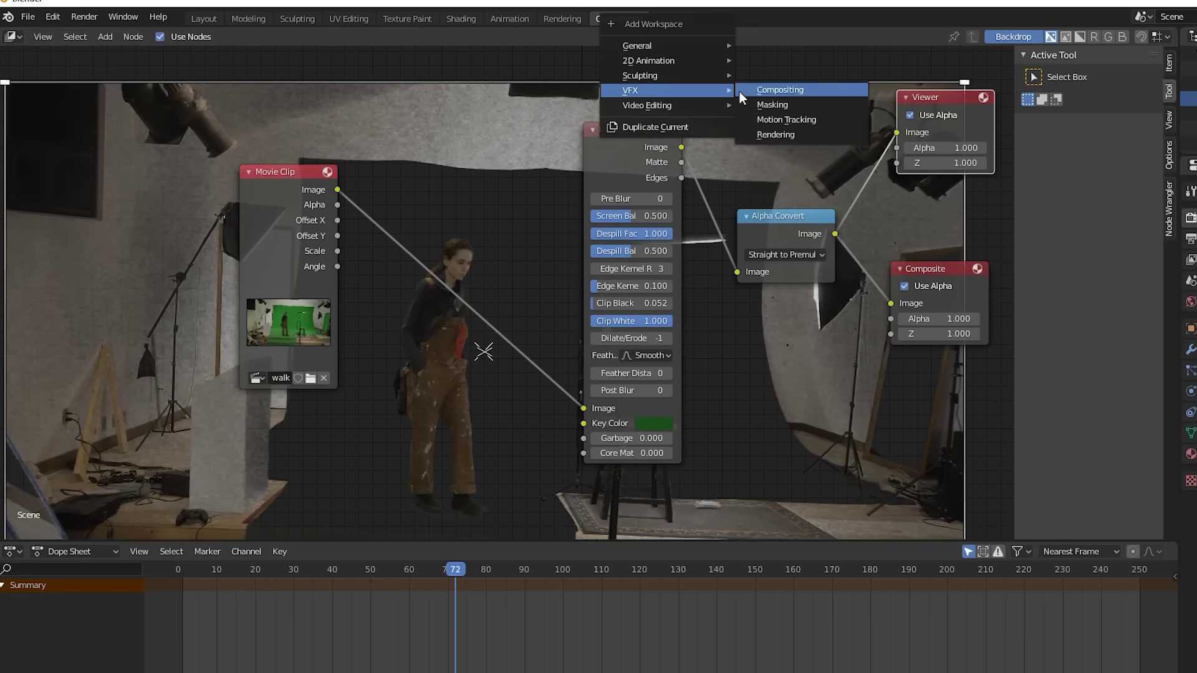
left_click(793, 105)
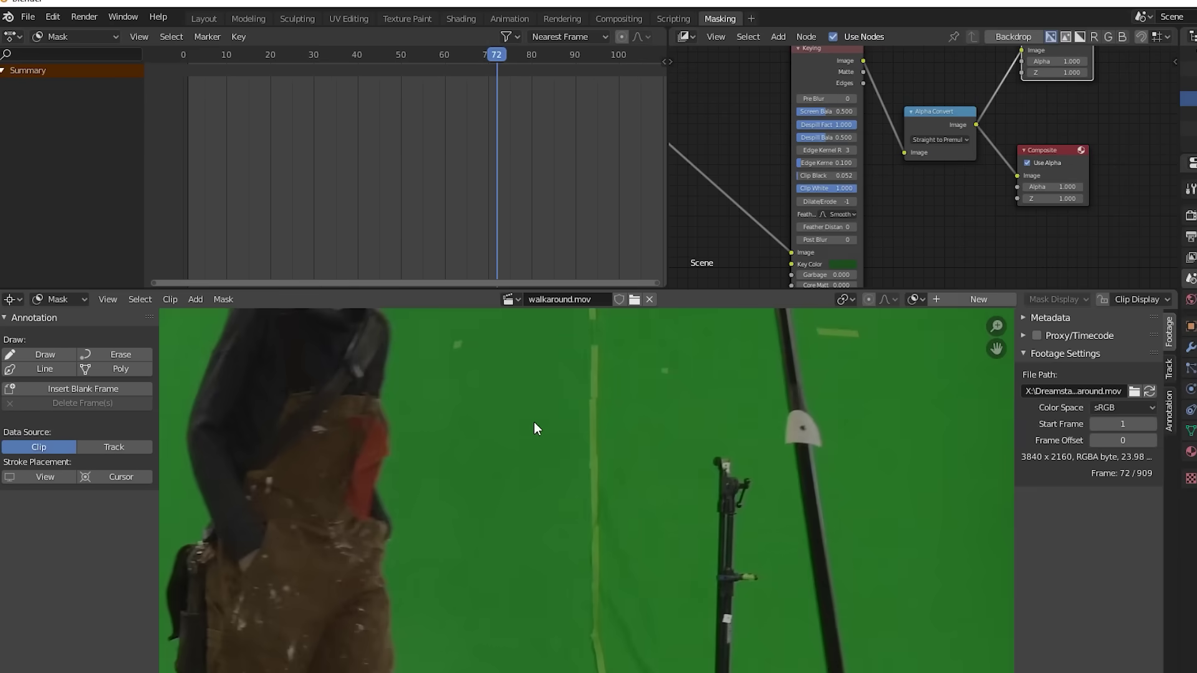
scroll(534, 421, "down", 4)
Step: Create a new mask around the walking woman and select all its points
left_click(454, 281, "ctrl")
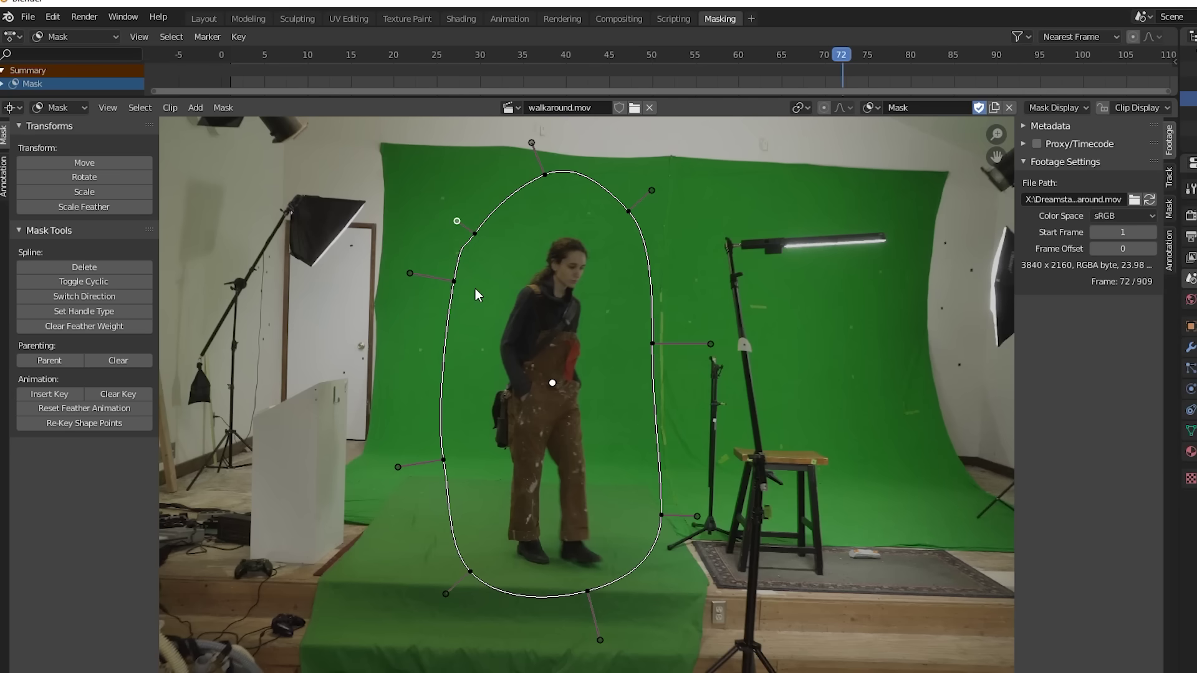
left_click_drag(717, 360, 299, 140)
key("s")
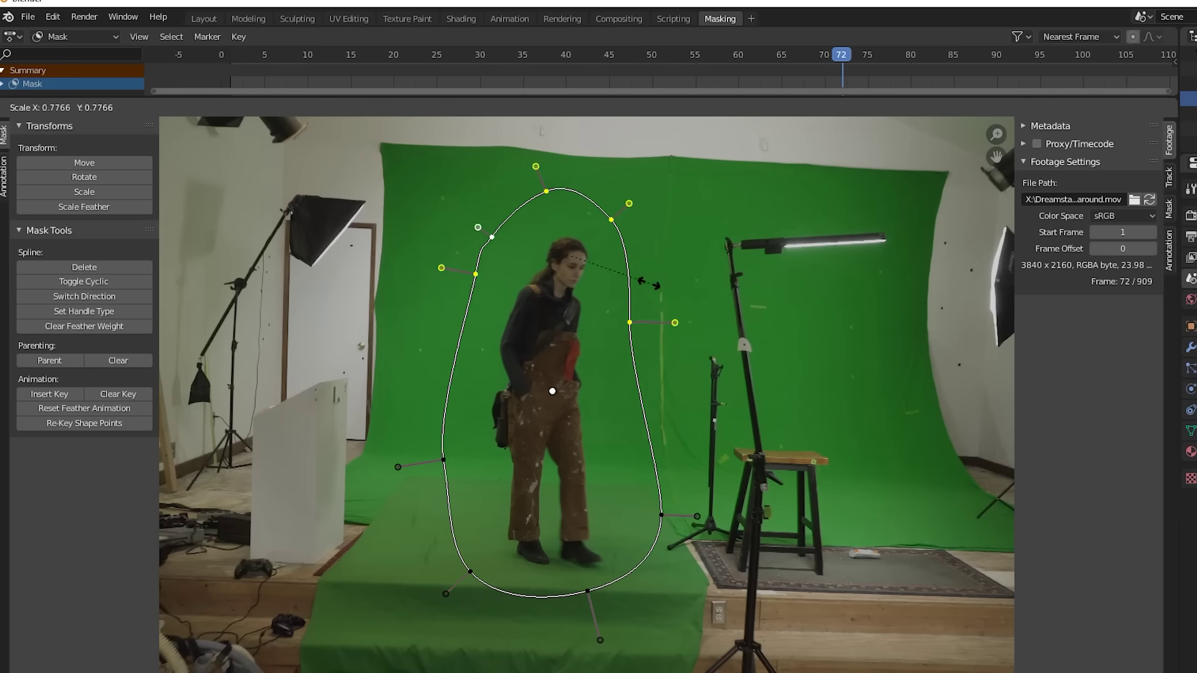
key("Escape")
key("a")
Step: Move the mask to follow her at frames 83 and 96, then widen its feather
key("space")
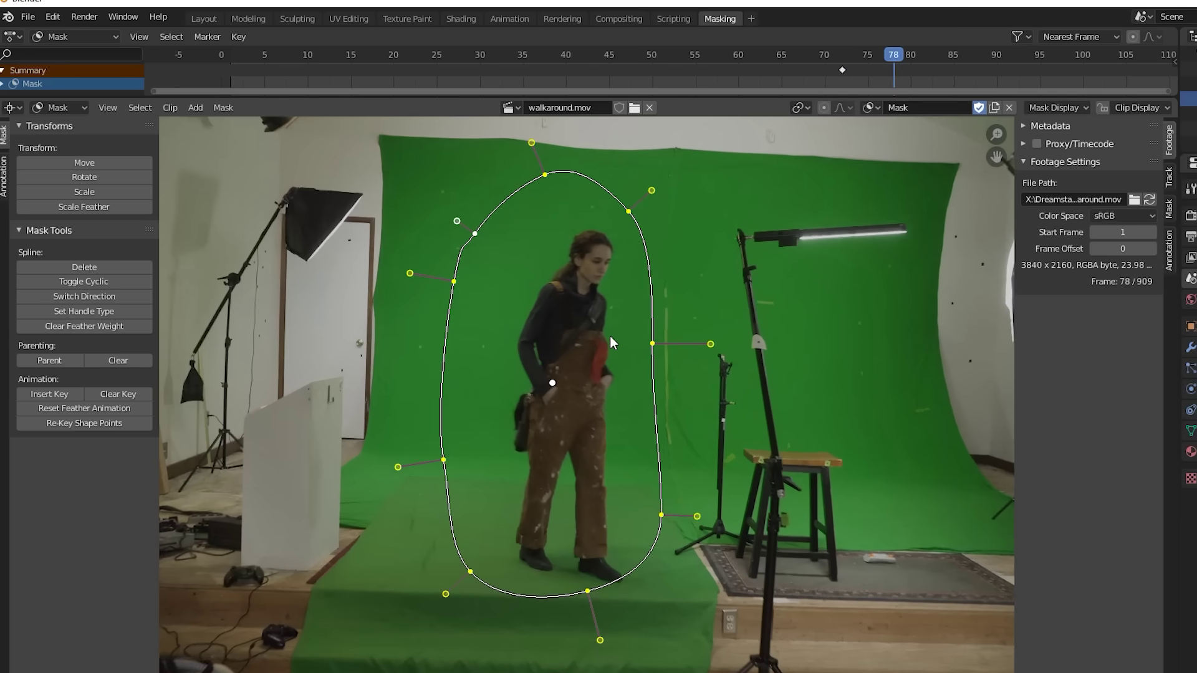
key("g")
left_click(612, 375)
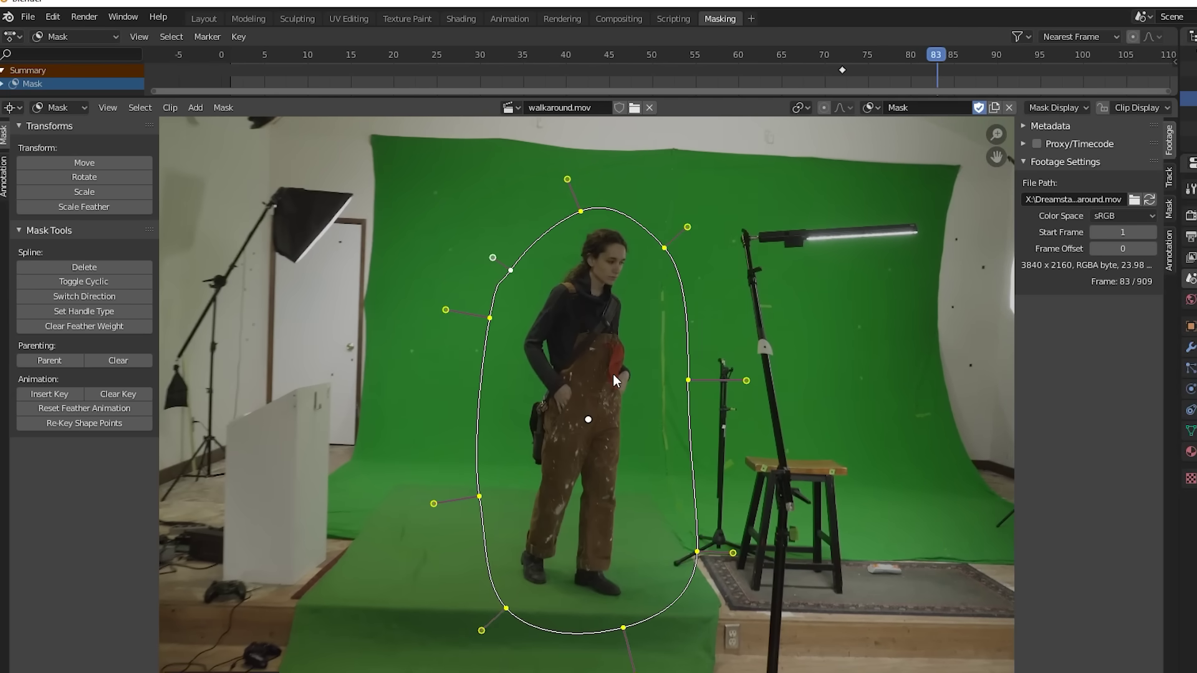
key("space")
key("space")
key("alt+a")
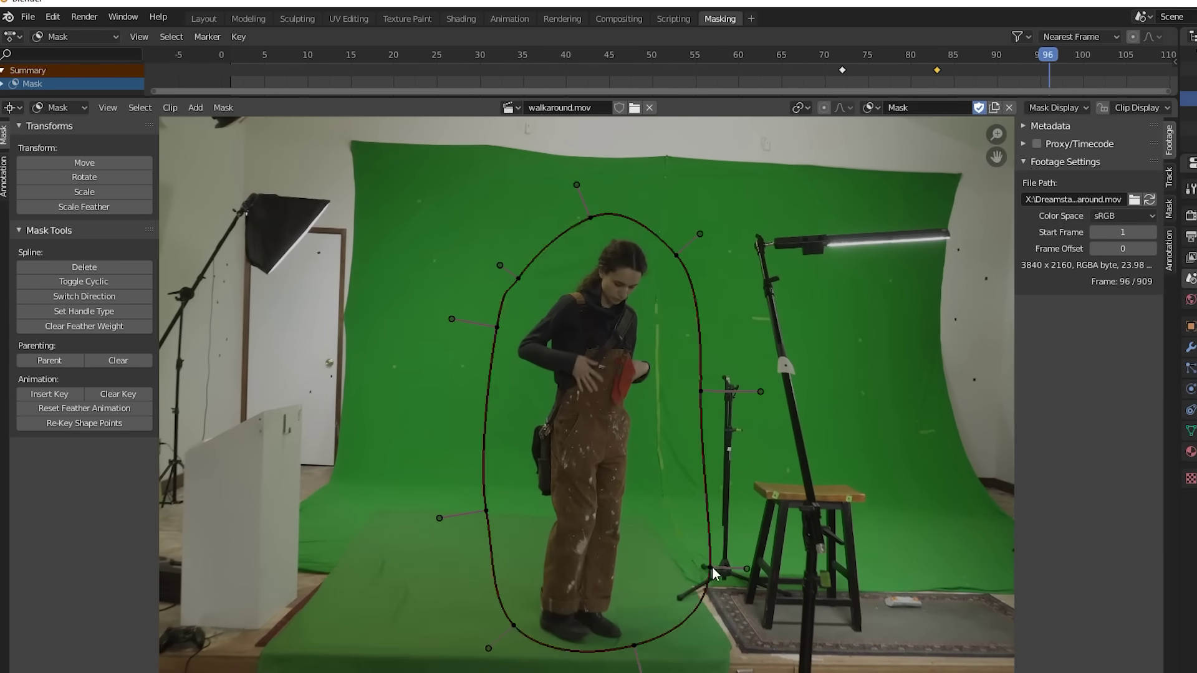
key("a")
key("g")
left_click(620, 398)
key("space")
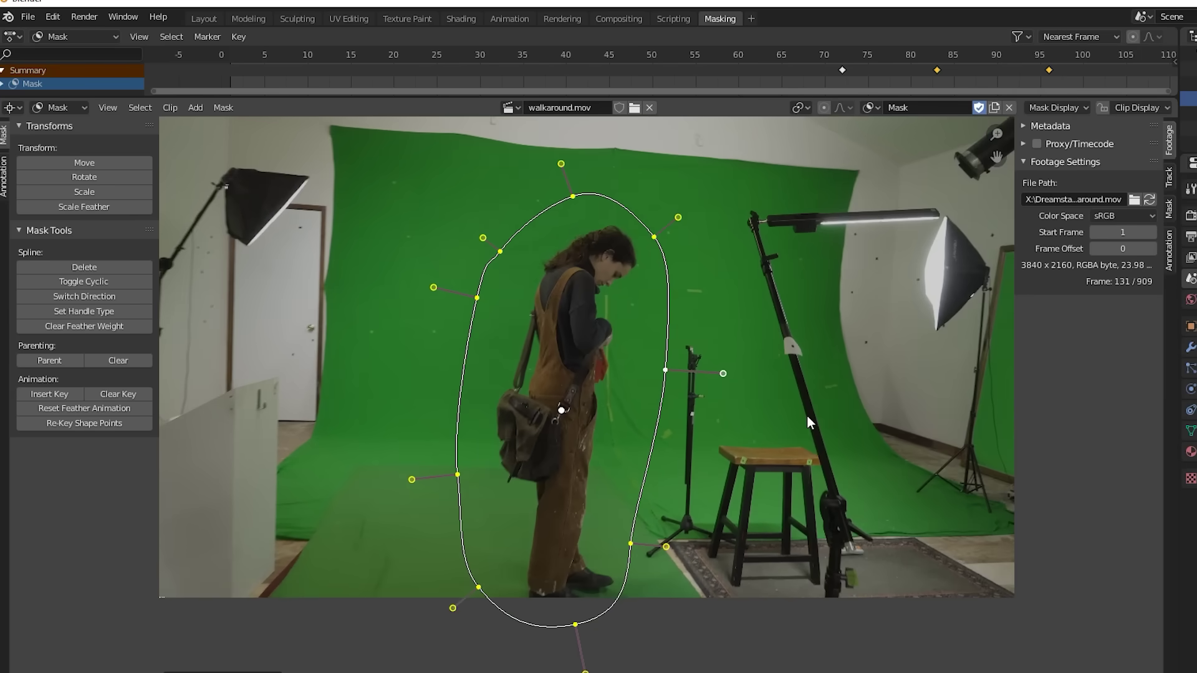
key("alt+s")
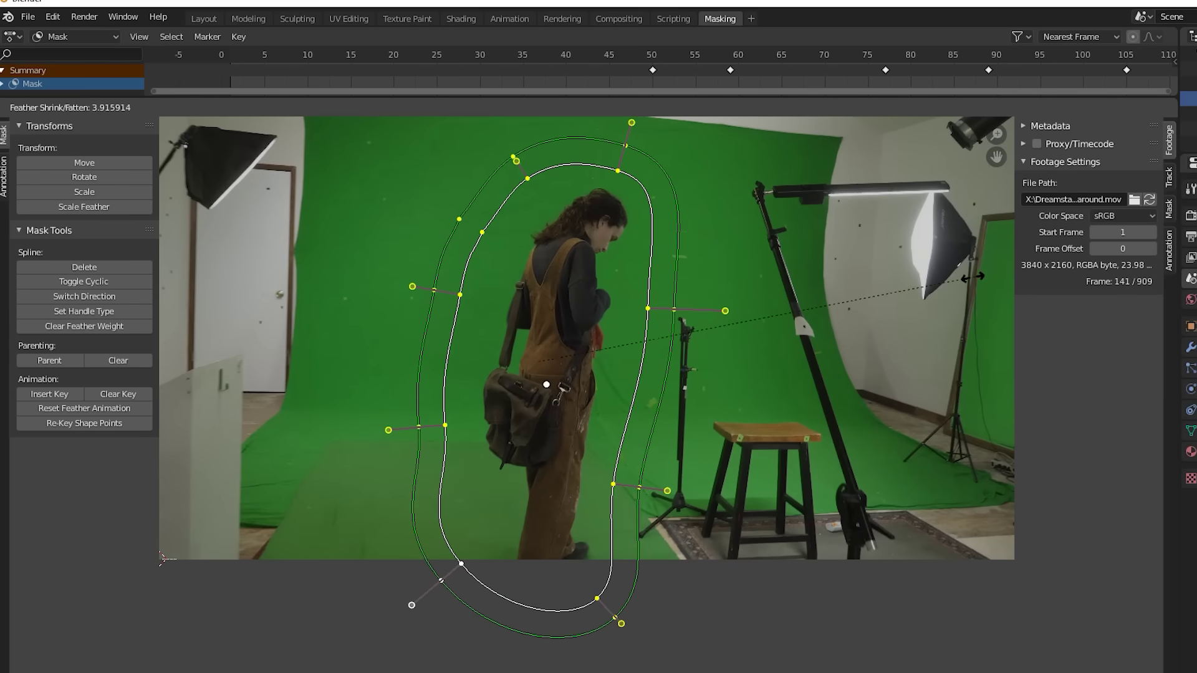
Step: Confirm the wider feather and display the mask as a black-and-white overlay
left_click(971, 277)
left_click(1058, 110)
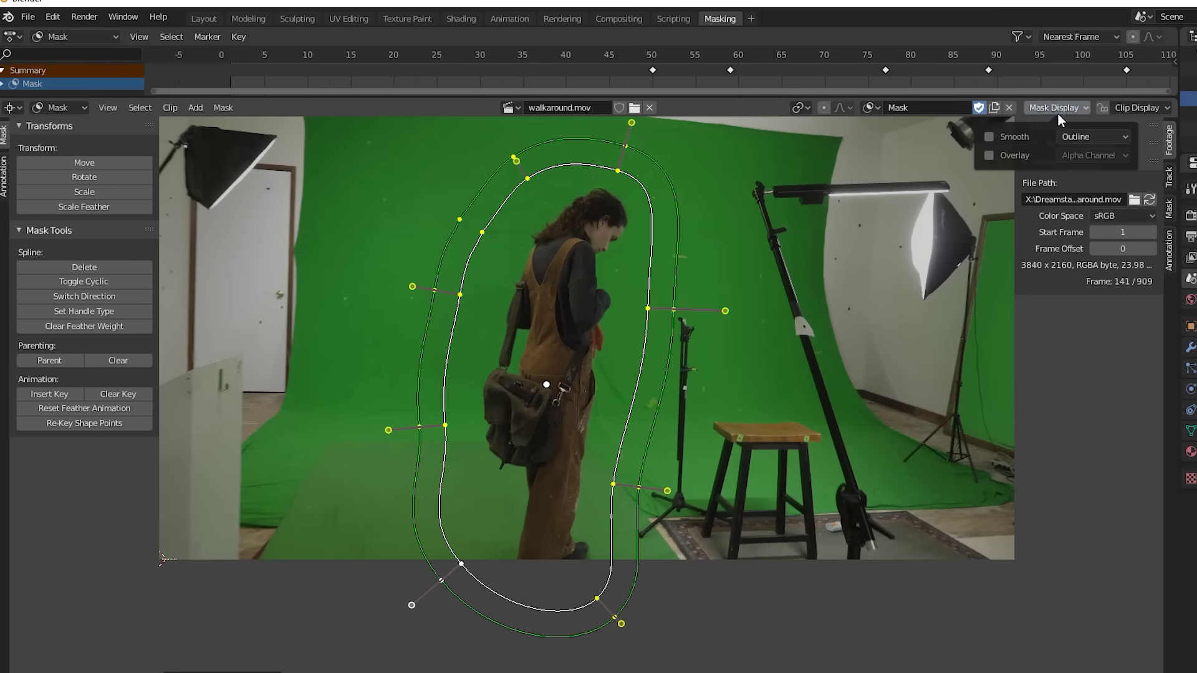
left_click(1018, 155)
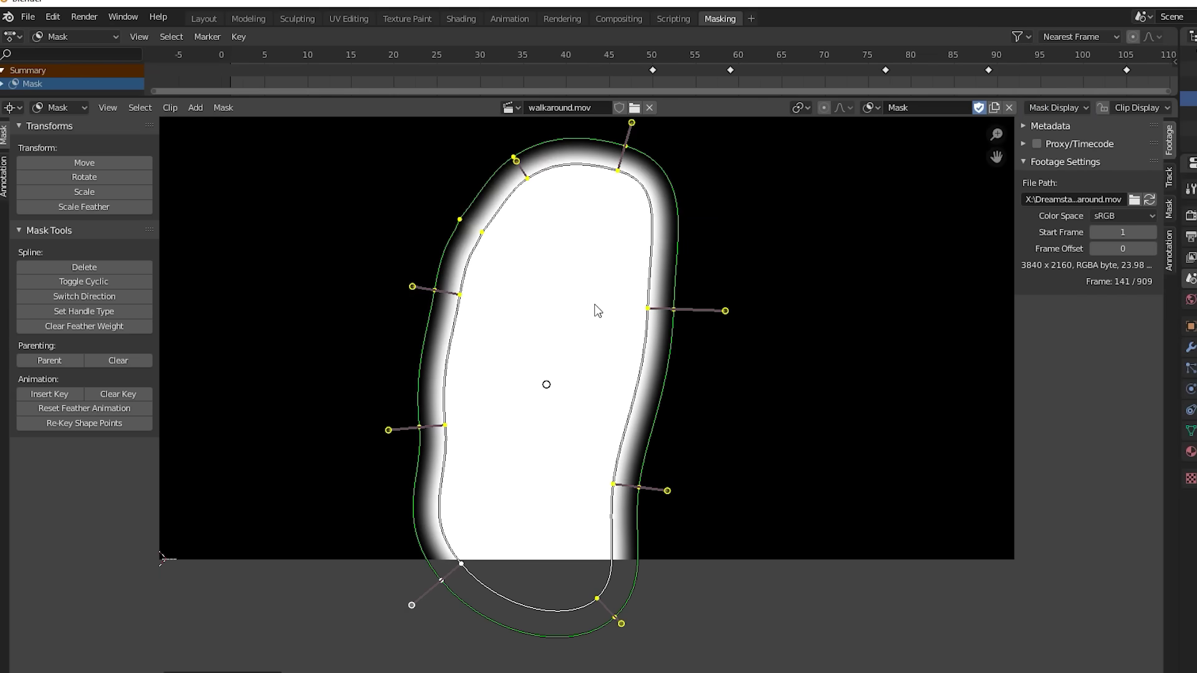
Step: Add a second mask layer and draw a closed seven-point rounded spline
left_click(1168, 211)
left_click(1150, 166)
left_click(722, 248, "ctrl")
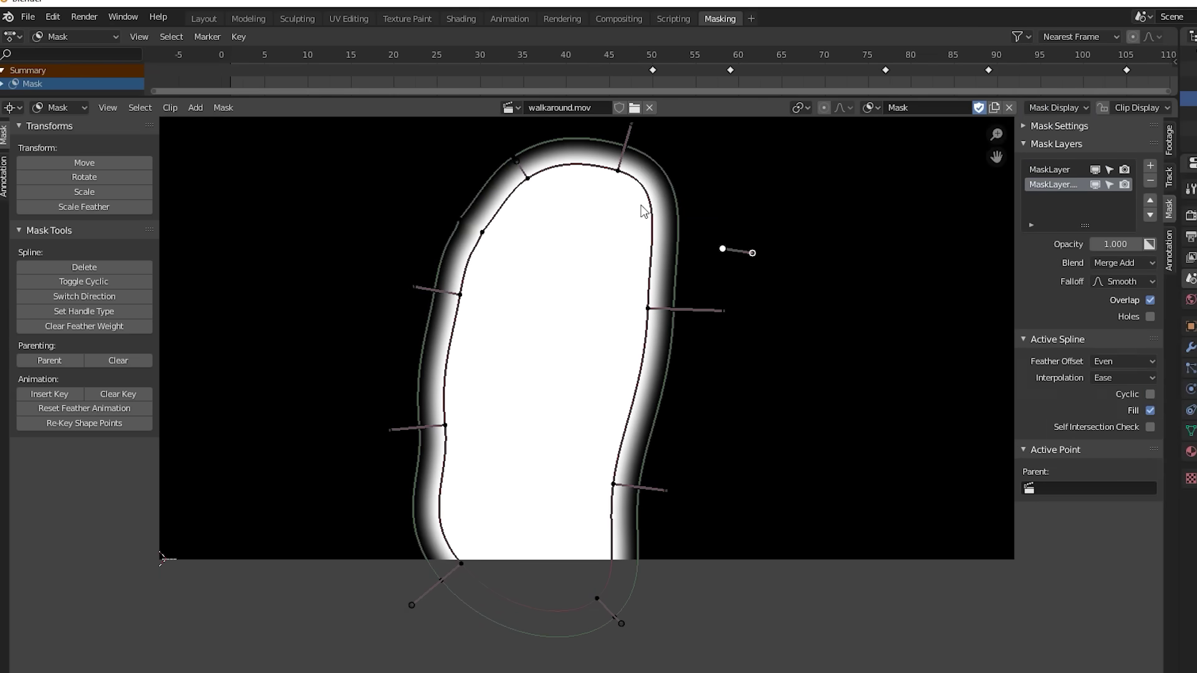
left_click(633, 205, "ctrl")
left_click(546, 257, "ctrl")
left_click(537, 366, "ctrl")
left_click(627, 409, "ctrl")
left_click(727, 390, "ctrl")
left_click(773, 310, "ctrl")
Step: Set the new layer's blend mode to Merge Subtract
left_click(1116, 262)
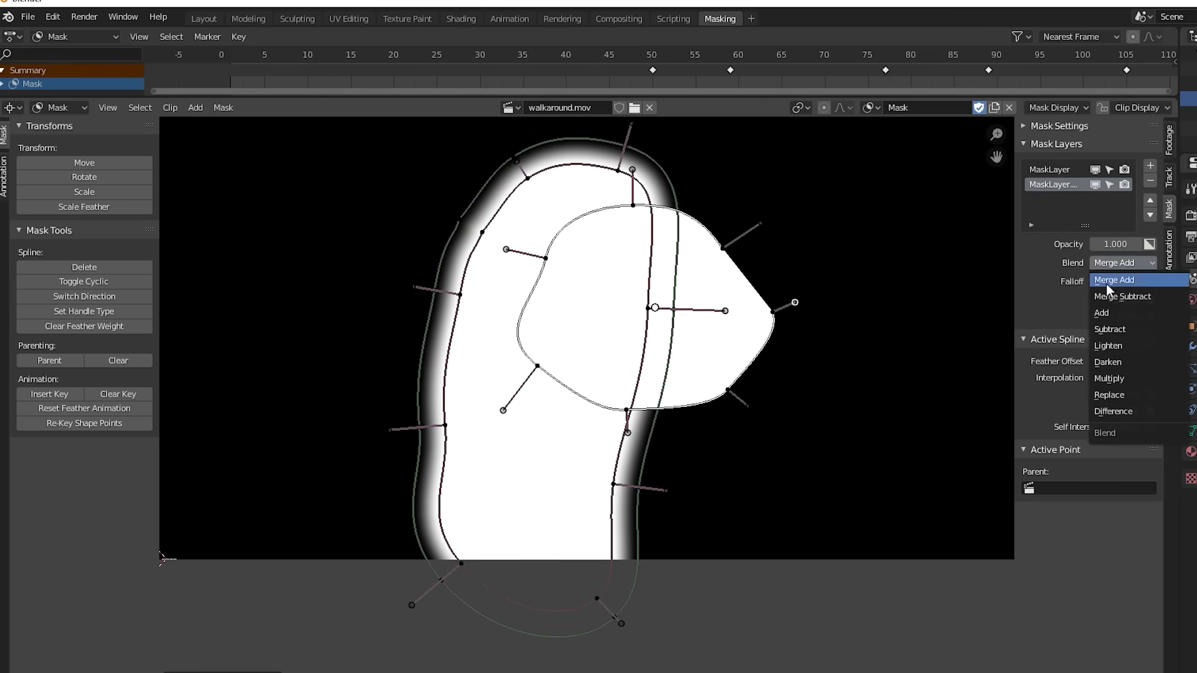
left_click(1088, 293)
key("a")
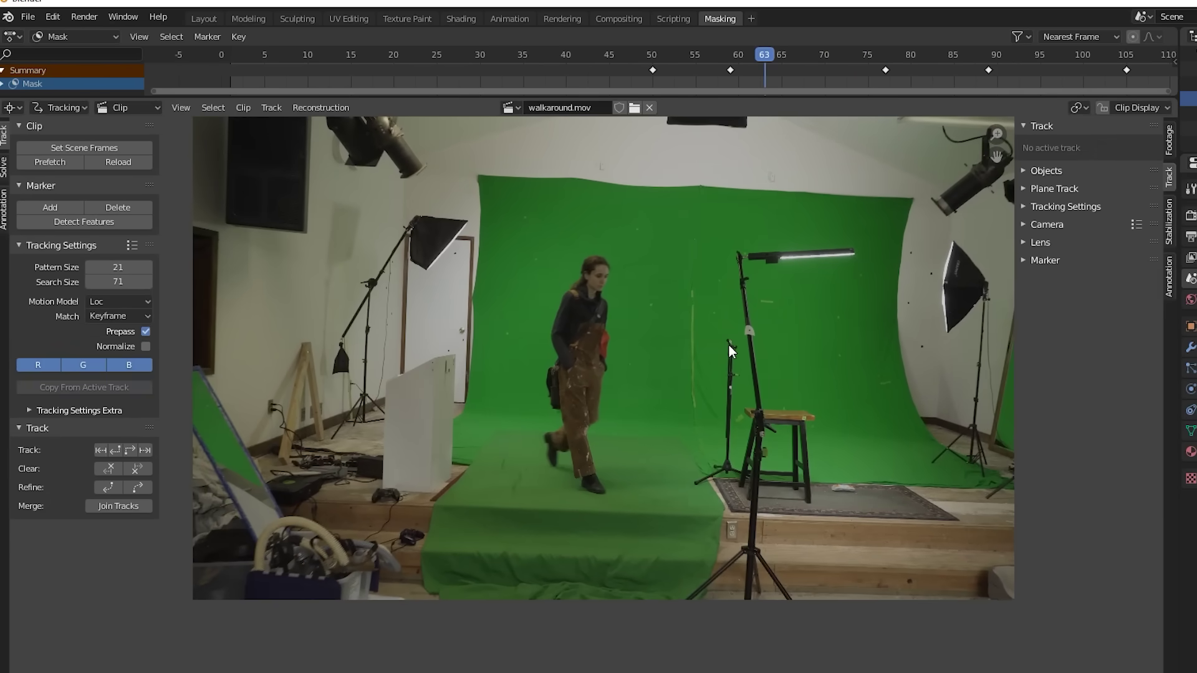
Step: Track a marker on the light stand forward, reposition the stand's mask, and play back
left_click(730, 344, "ctrl")
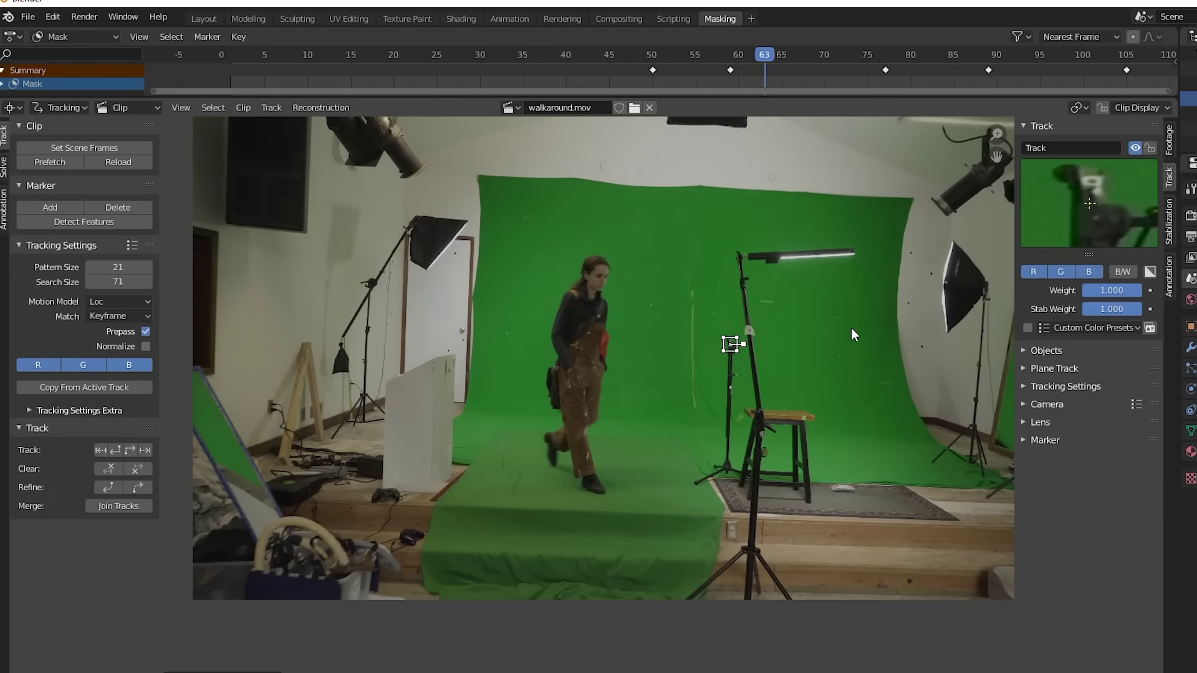
left_click(130, 451)
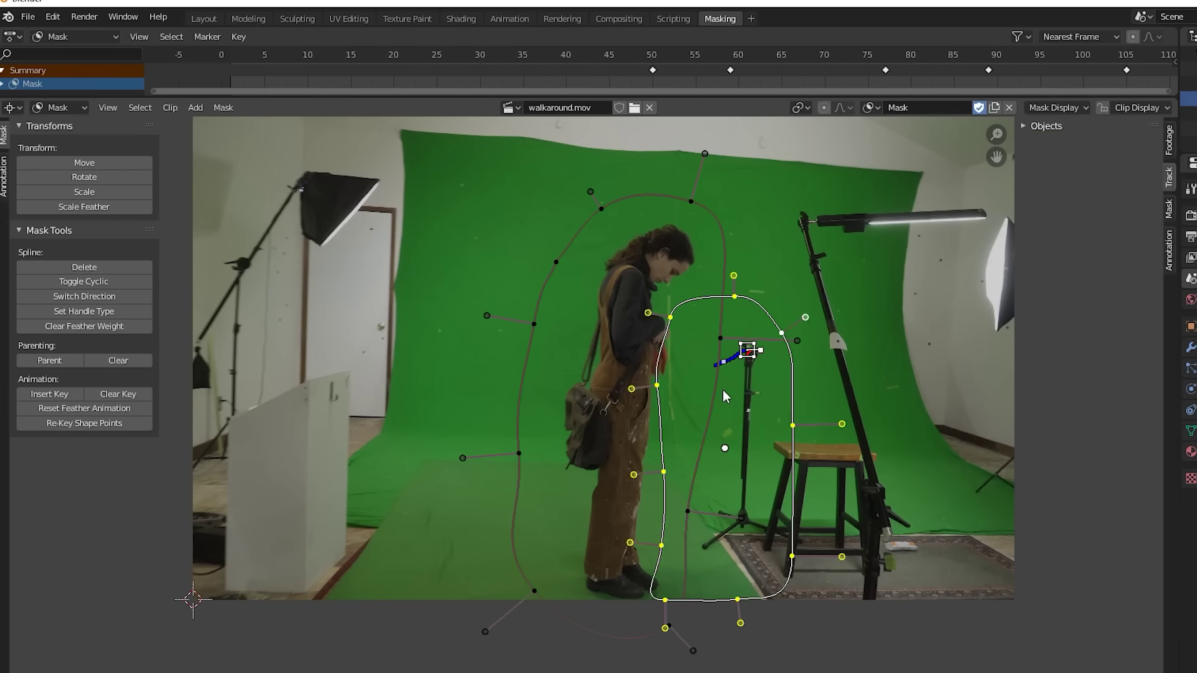
key("g")
left_click(813, 324)
key("space")
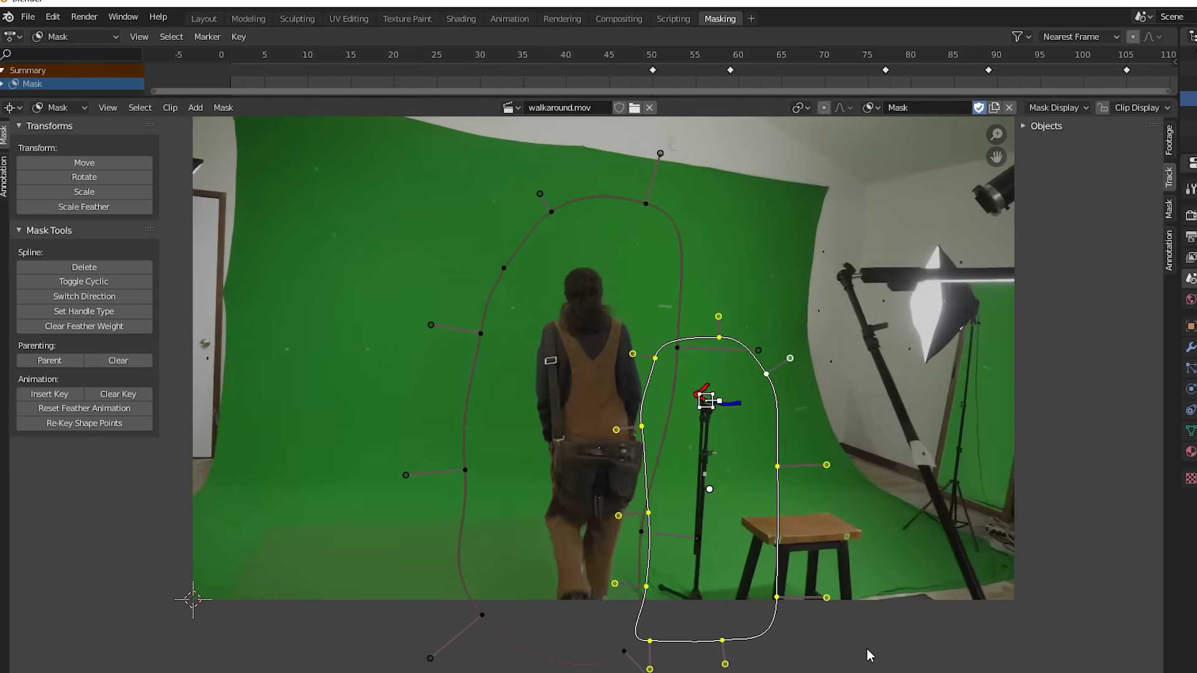
key("Escape")
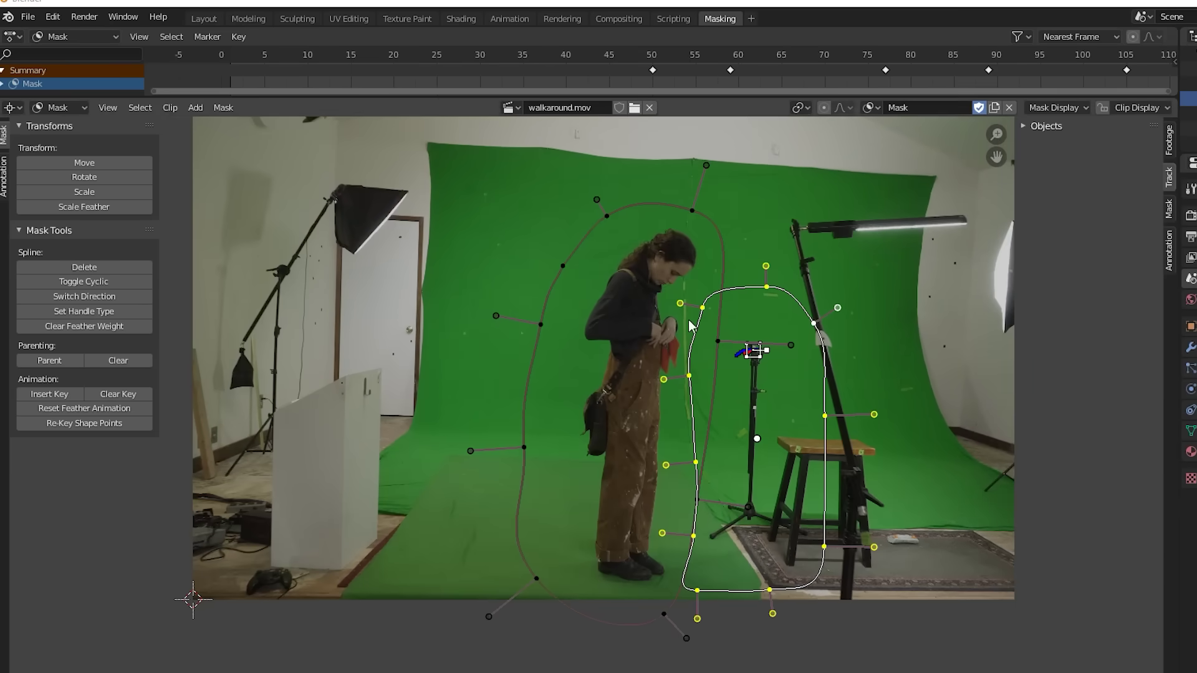
Step: In Compositing, add a Mask node with the animated mask and link it to Keying's Garbage Matte
left_click(614, 18)
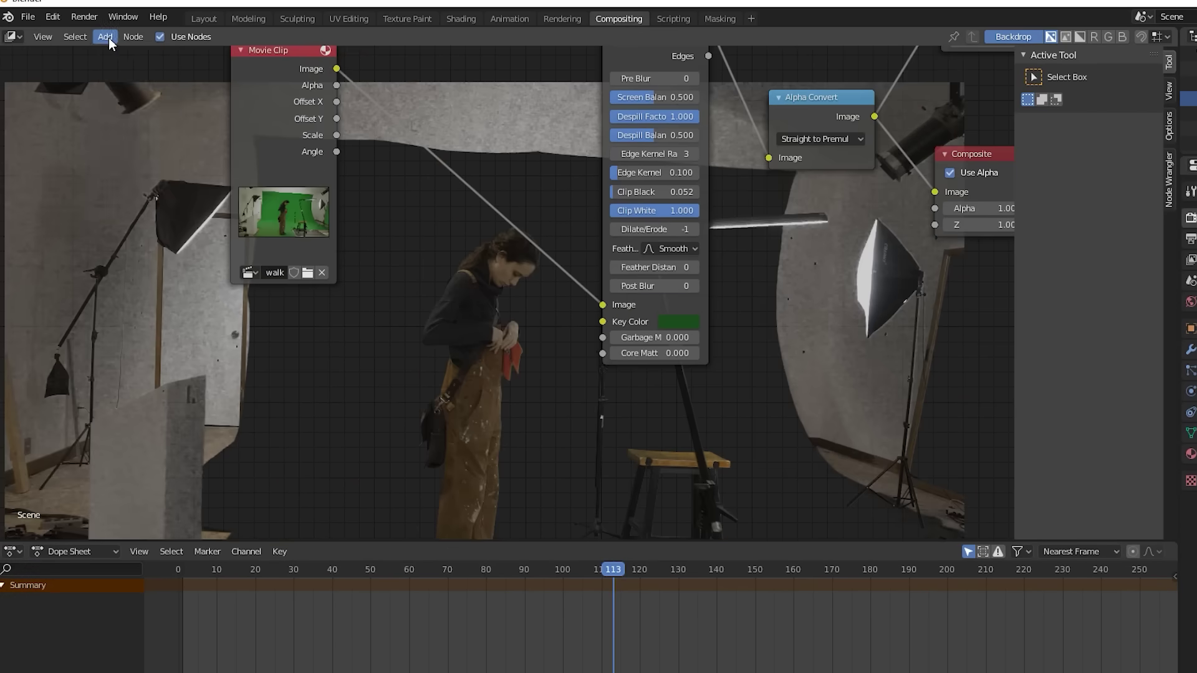
left_click(106, 36)
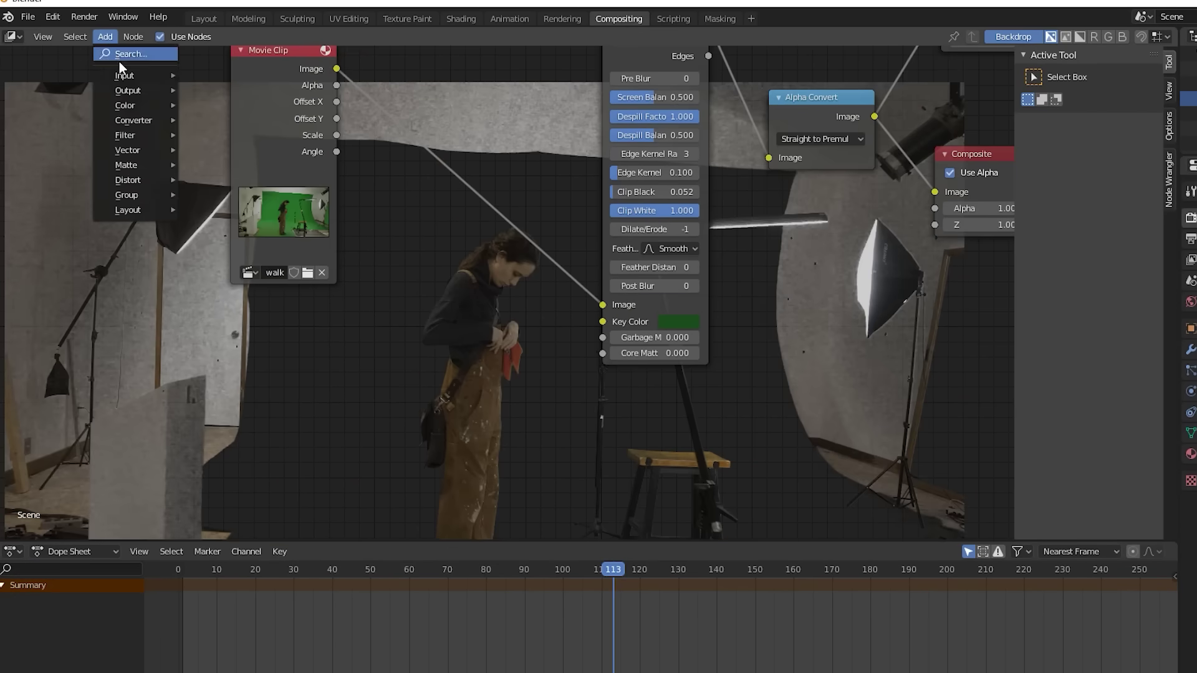
mouse_move(137, 77)
left_click(208, 145)
left_click(374, 374)
left_click(360, 372)
left_click(386, 396)
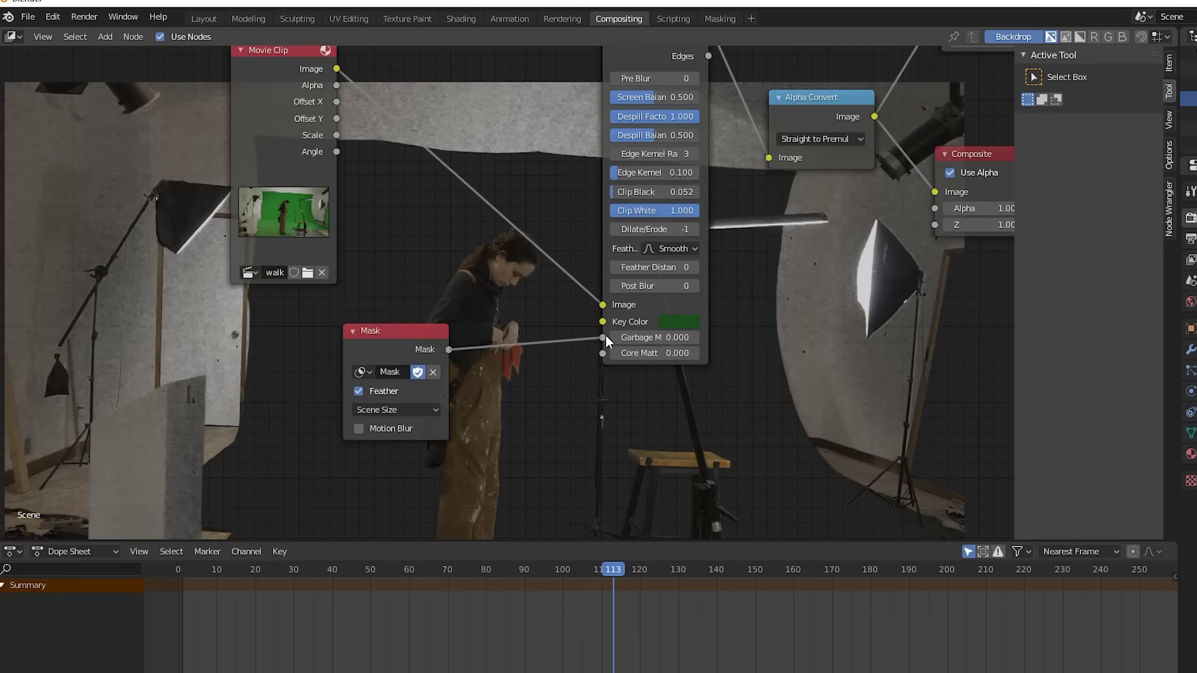
left_click_drag(605, 335, 603, 338)
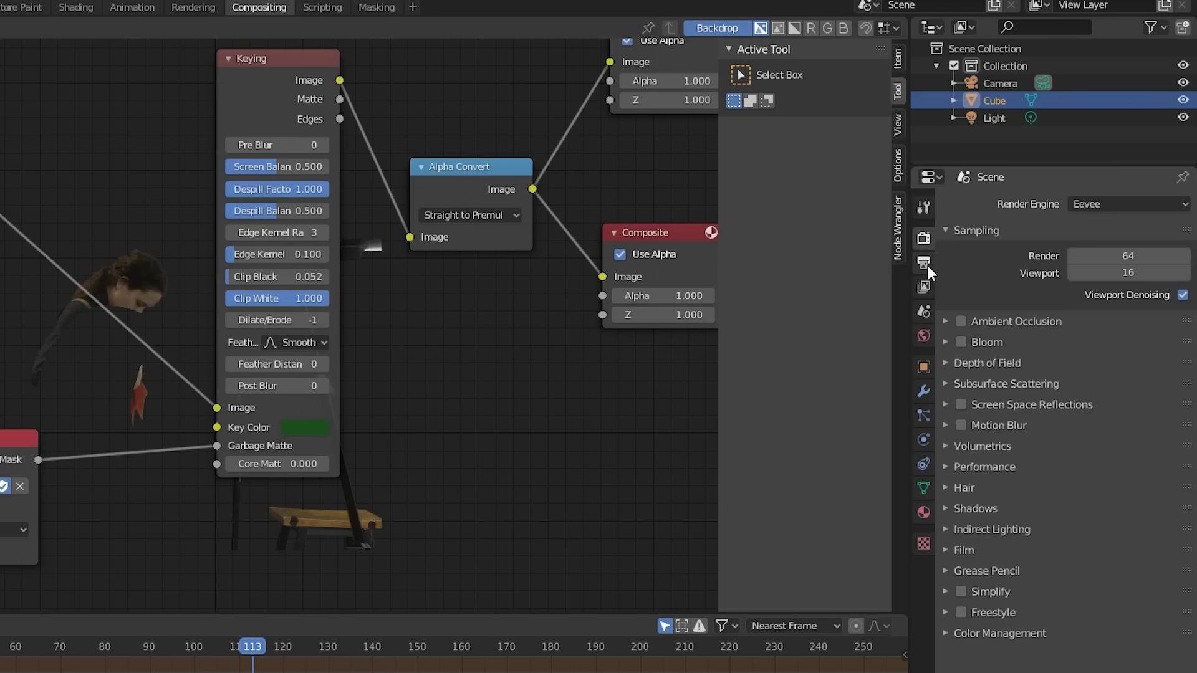
Step: Set the render Resolution Y to 2160 px
left_click(1192, 241)
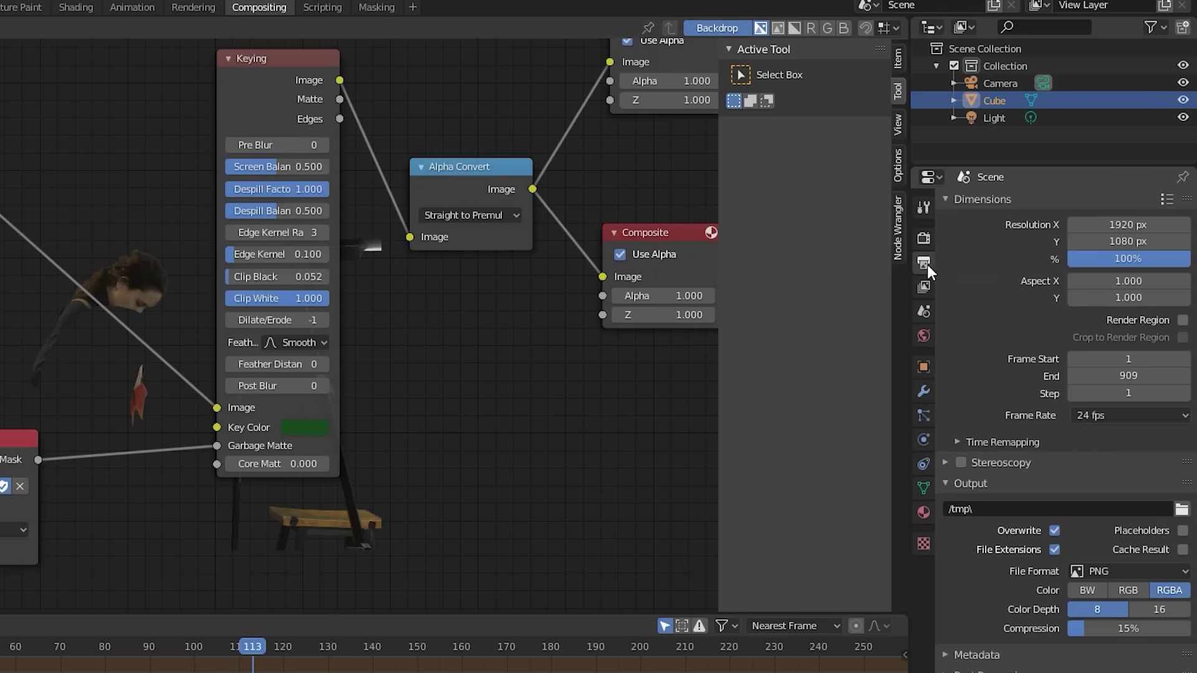
left_click(1124, 226)
type("2160")
key("Return")
Step: Insert an Invert node into the mask-to-Garbage Matte link
mouse_move(110, 426)
middle_mouse_down()
mouse_move(1, 419)
mouse_move(99, 424)
middle_mouse_up()
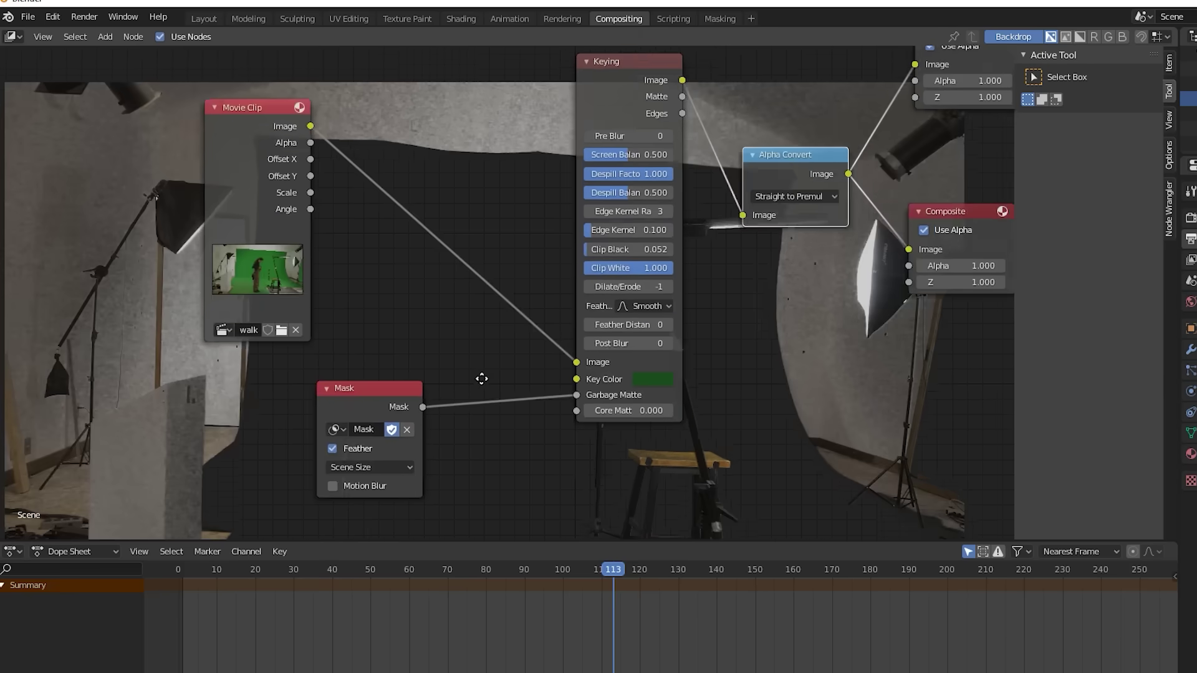
left_click(104, 36)
mouse_move(122, 104)
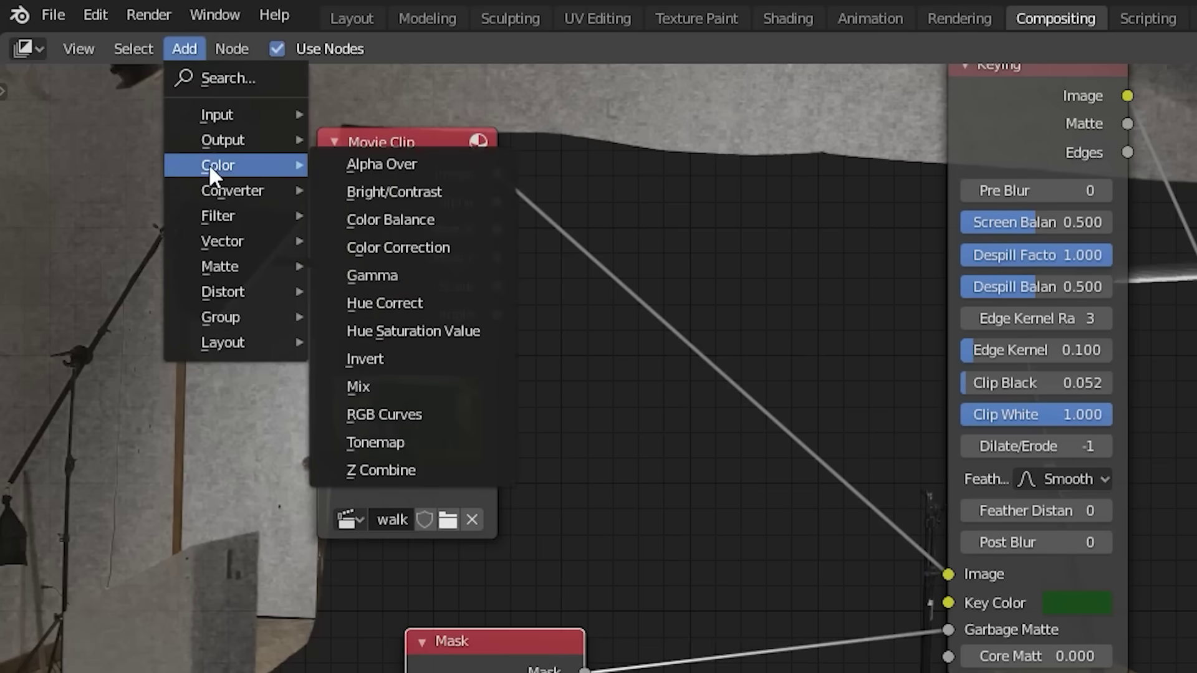
left_click(399, 361)
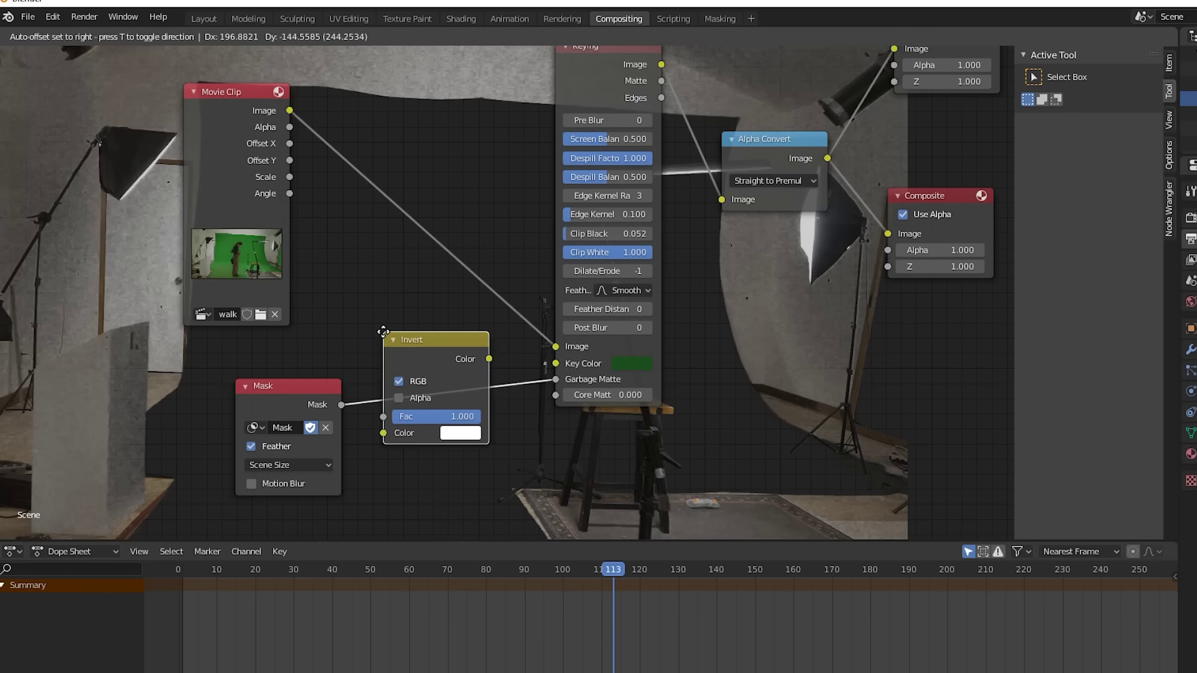
left_click(678, 577)
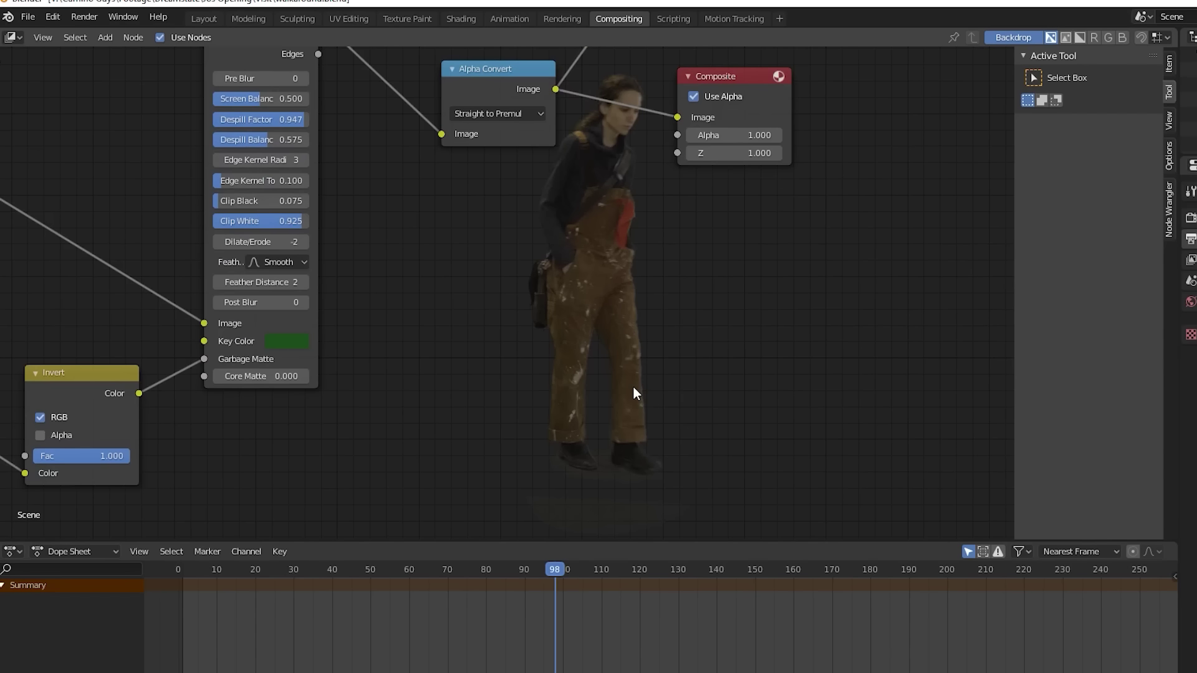
Step: Save walkaround.blend and switch the output file format from PNG to TIFF
key("Right")
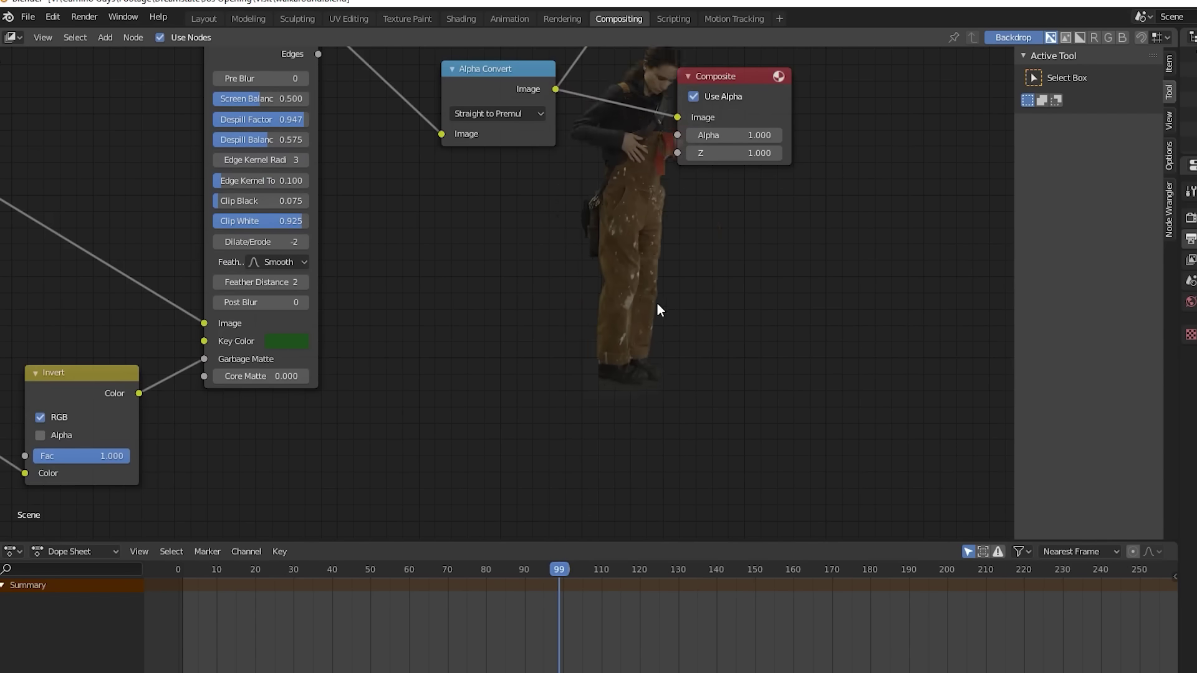
key("ctrl+s")
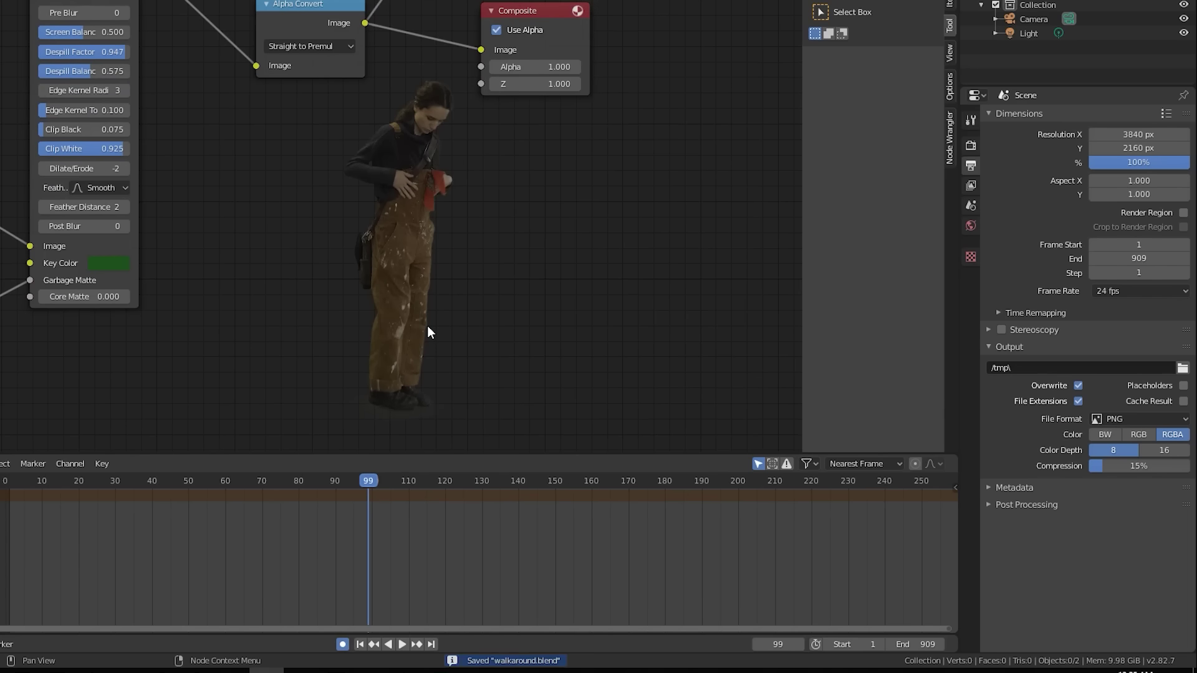
left_click(1125, 418)
left_click(1024, 545)
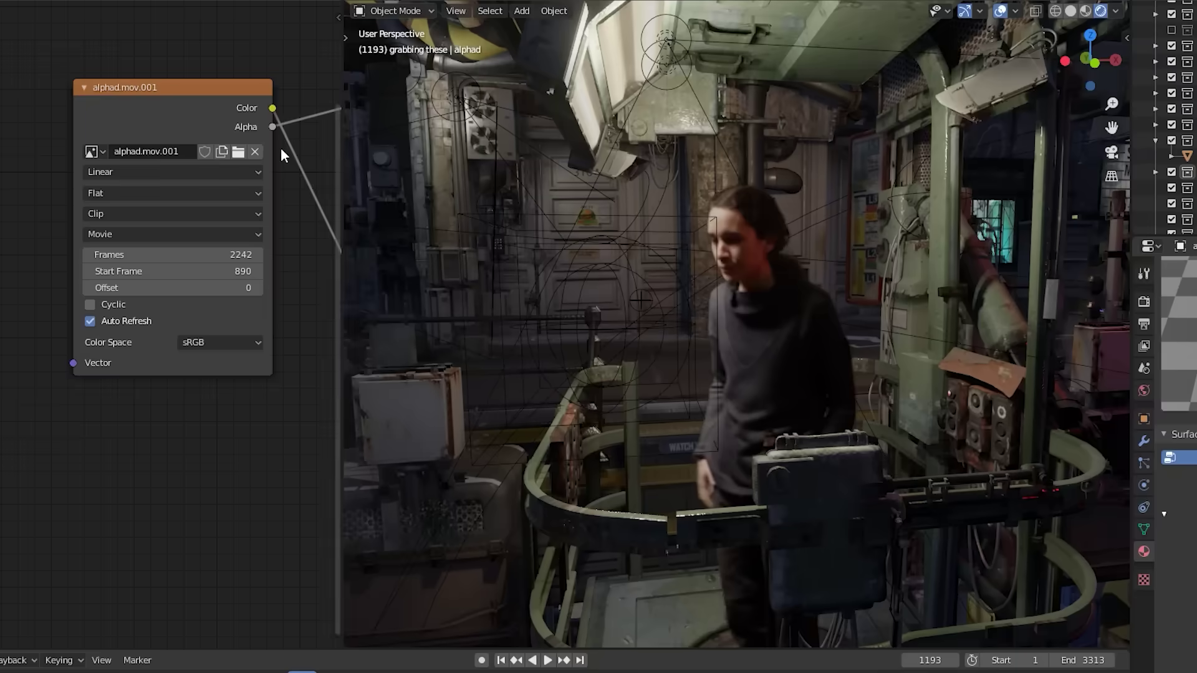
Step: Open Import Images as Planes on the prekeyed4k folder and select all TIFF frames
left_click(238, 152)
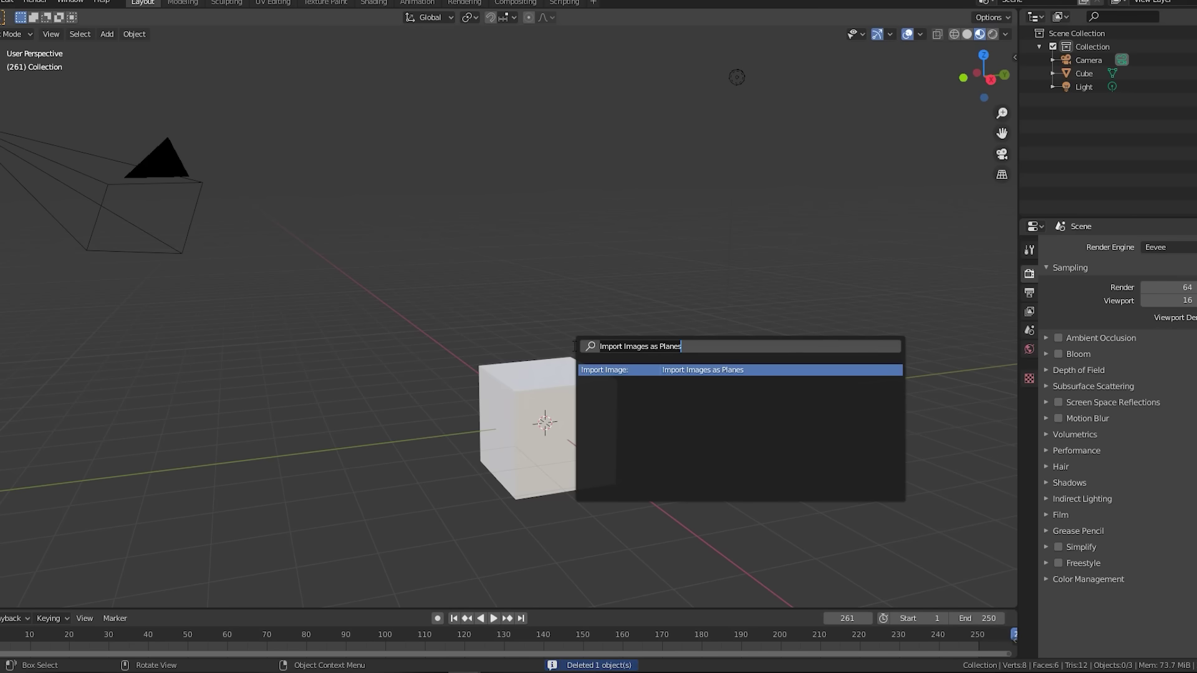
key("Return")
key("a")
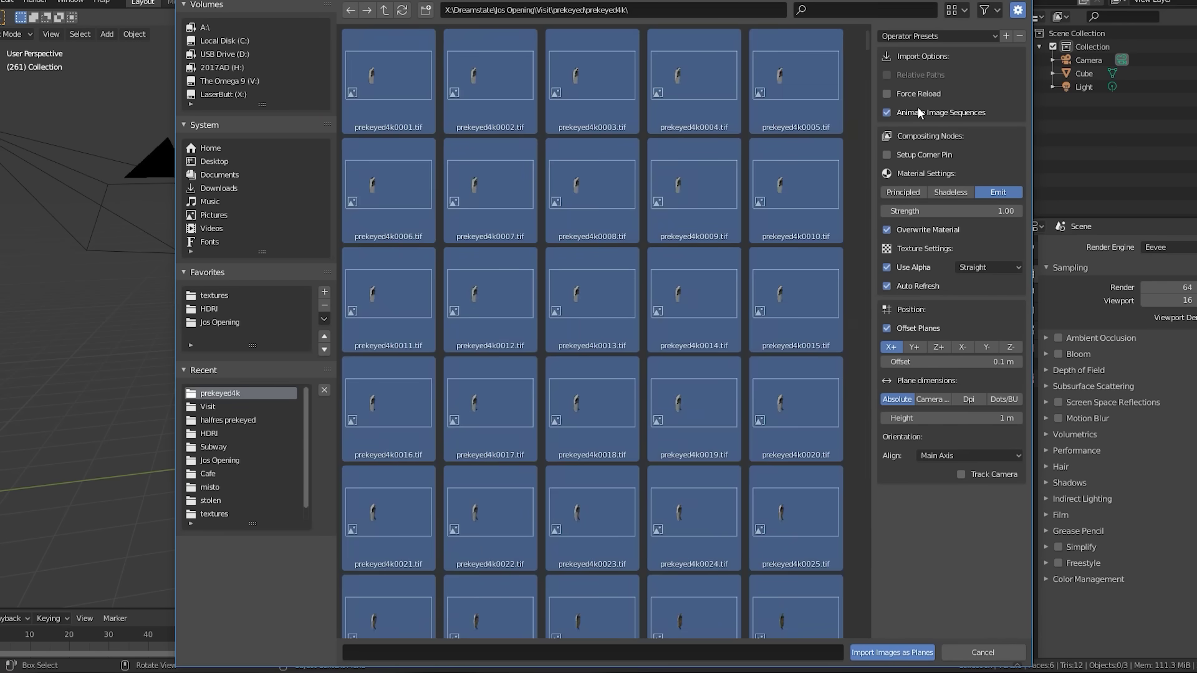
Step: Import the prekeyed4k frames as an animated image plane, raise it above the cube, and play
left_click(893, 652)
key("g")
key("Return")
key("space")
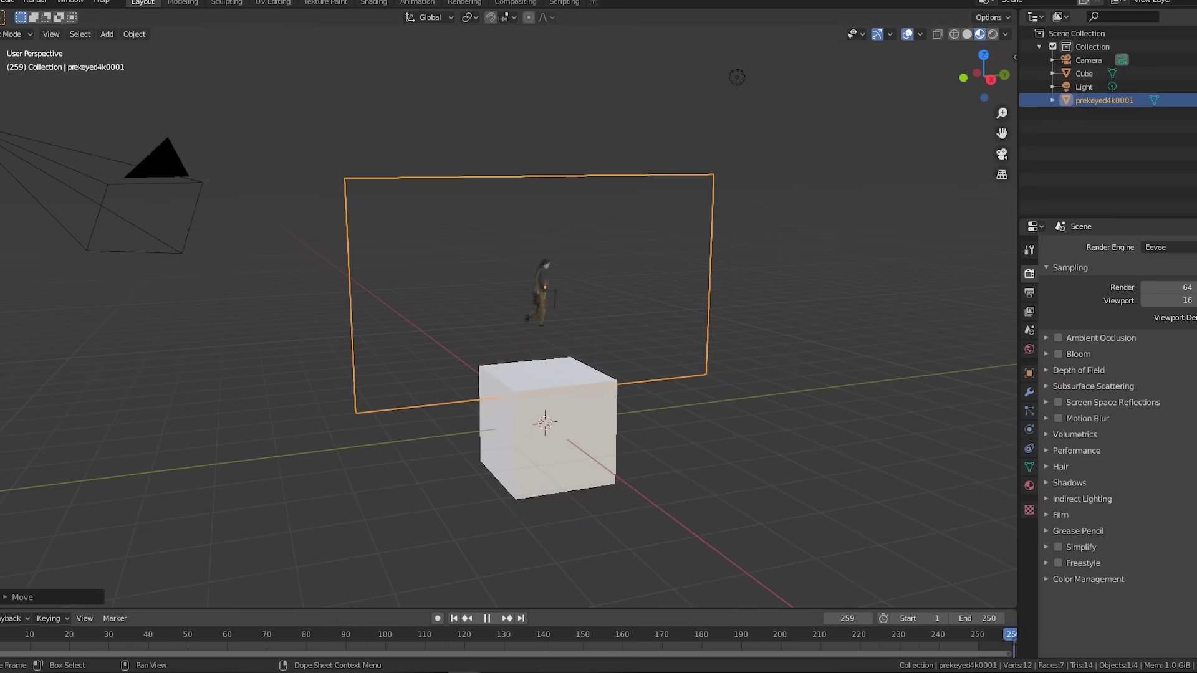